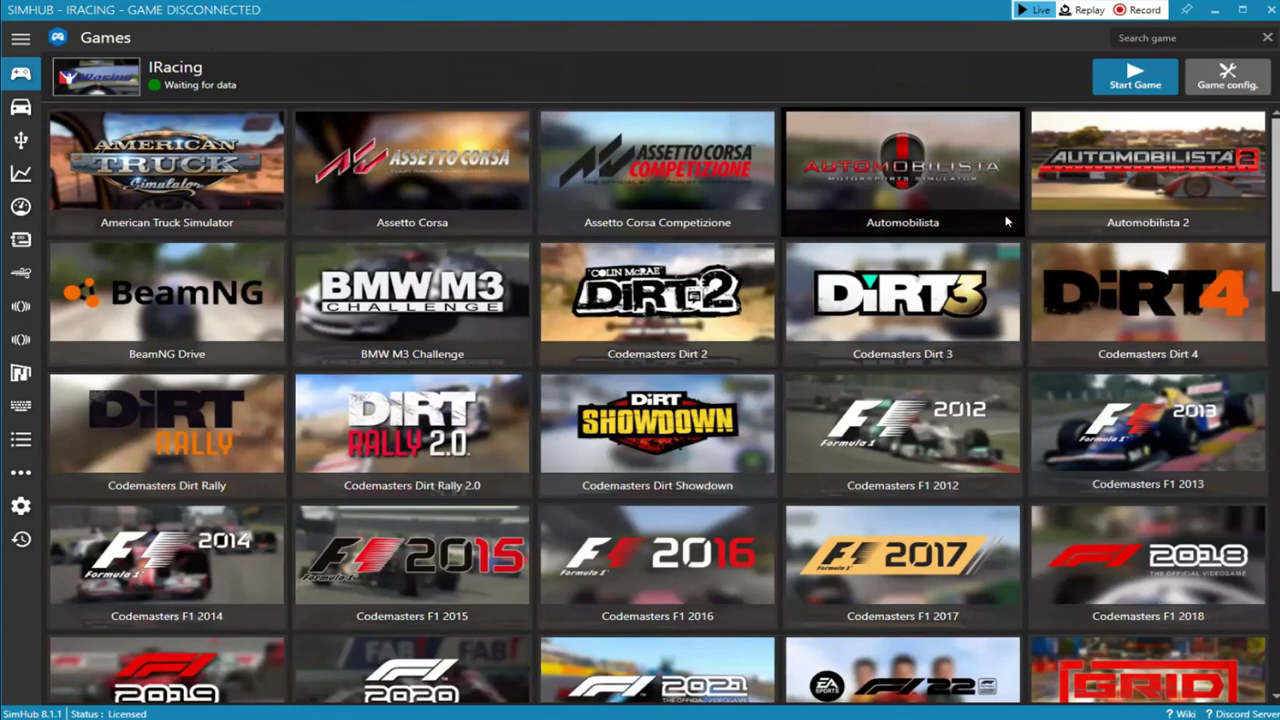
# Examine the full list of supported games on the homepage, down to the last entries and back to IRacing.
pyautogui.scroll(-10, 1000, 221)
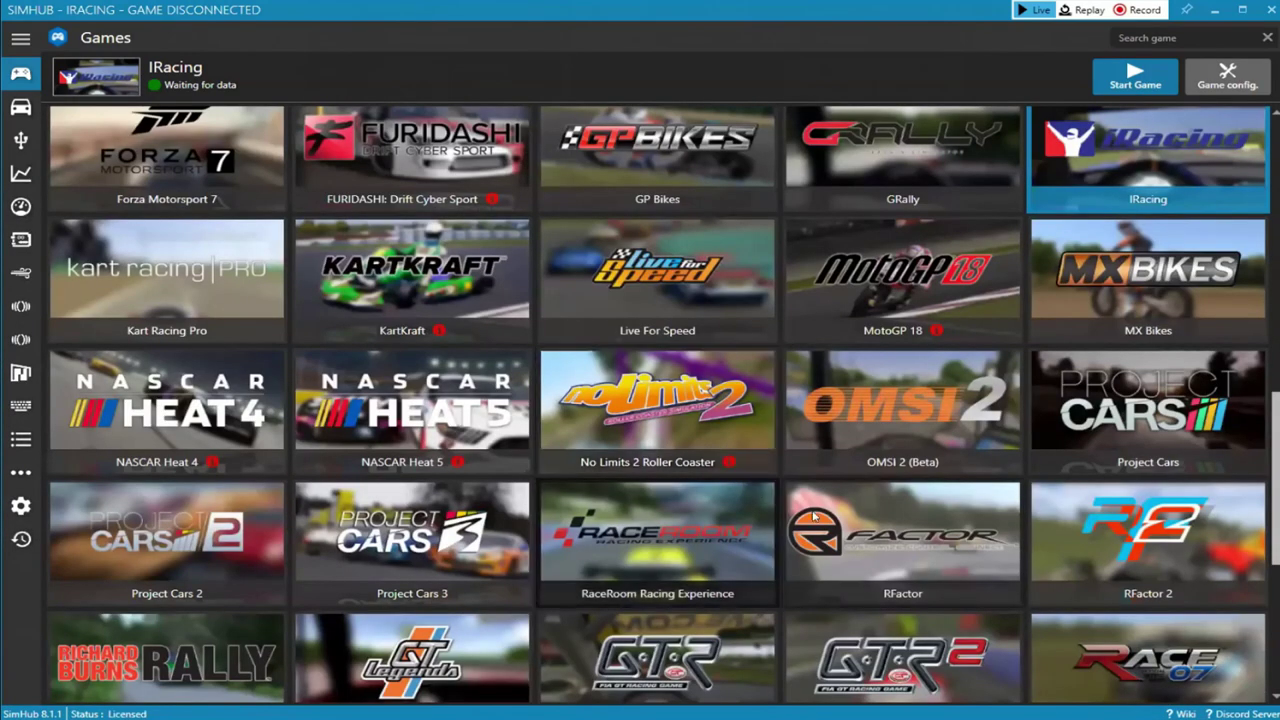
pyautogui.scroll(-1, 1111, 518)
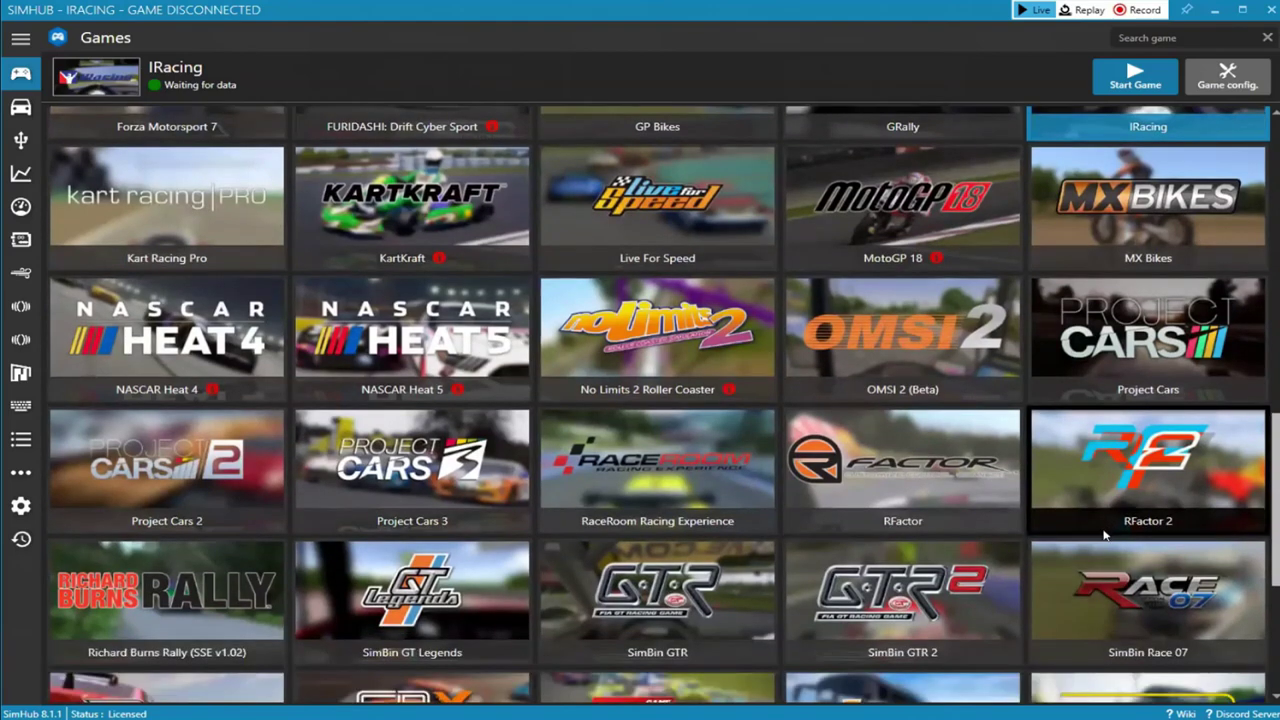
pyautogui.scroll(-2, 1104, 530)
pyautogui.scroll(-3, 1080, 518)
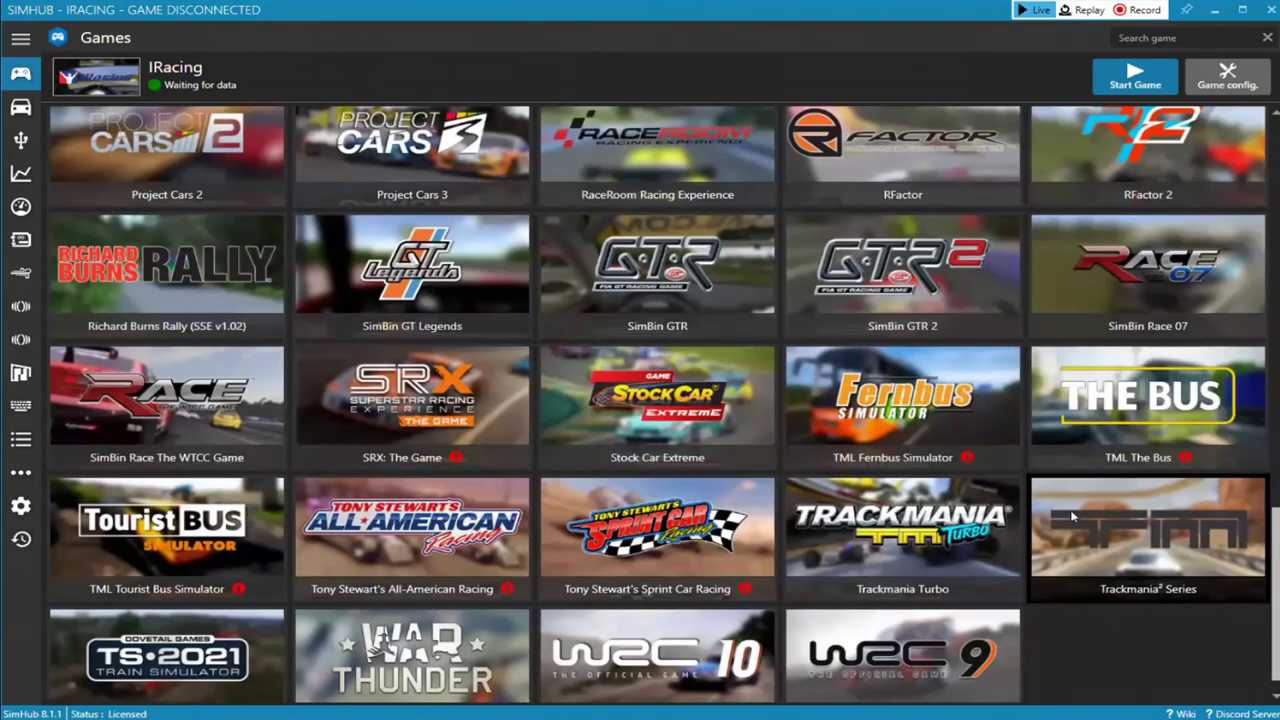
pyautogui.scroll(-1, 1068, 517)
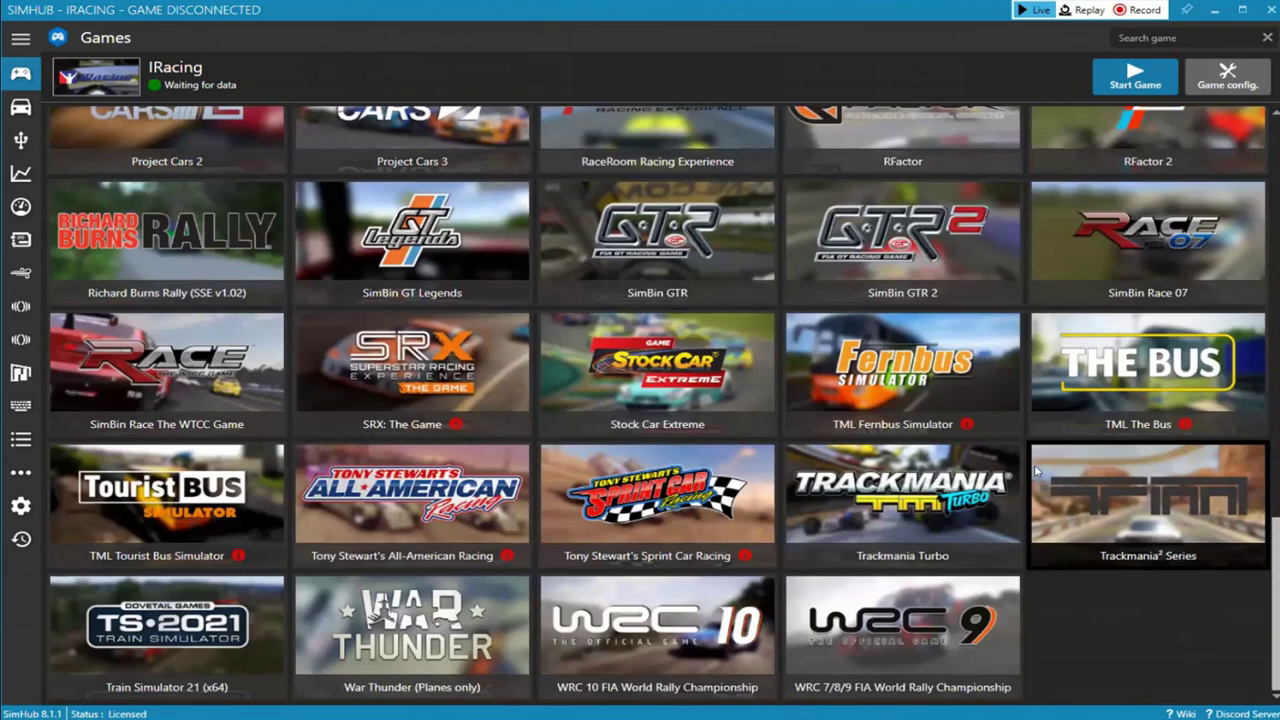
pyautogui.scroll(1, 1025, 468)
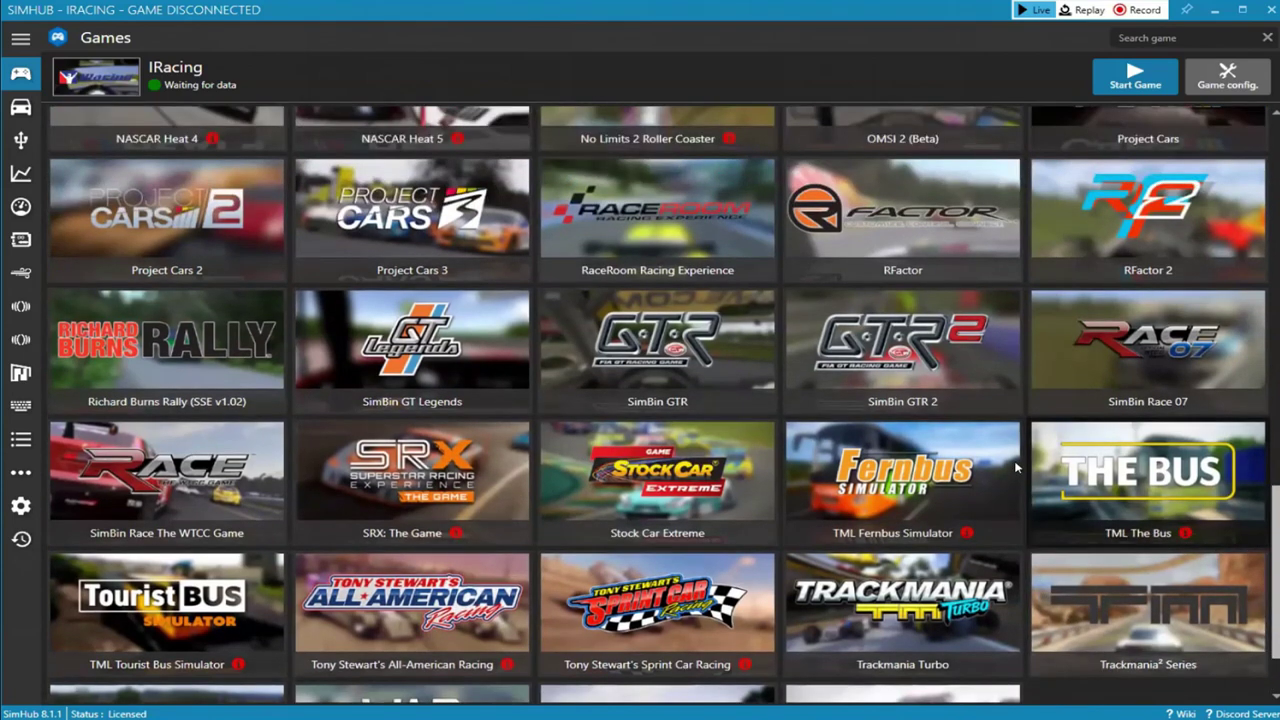
pyautogui.scroll(3, 1025, 466)
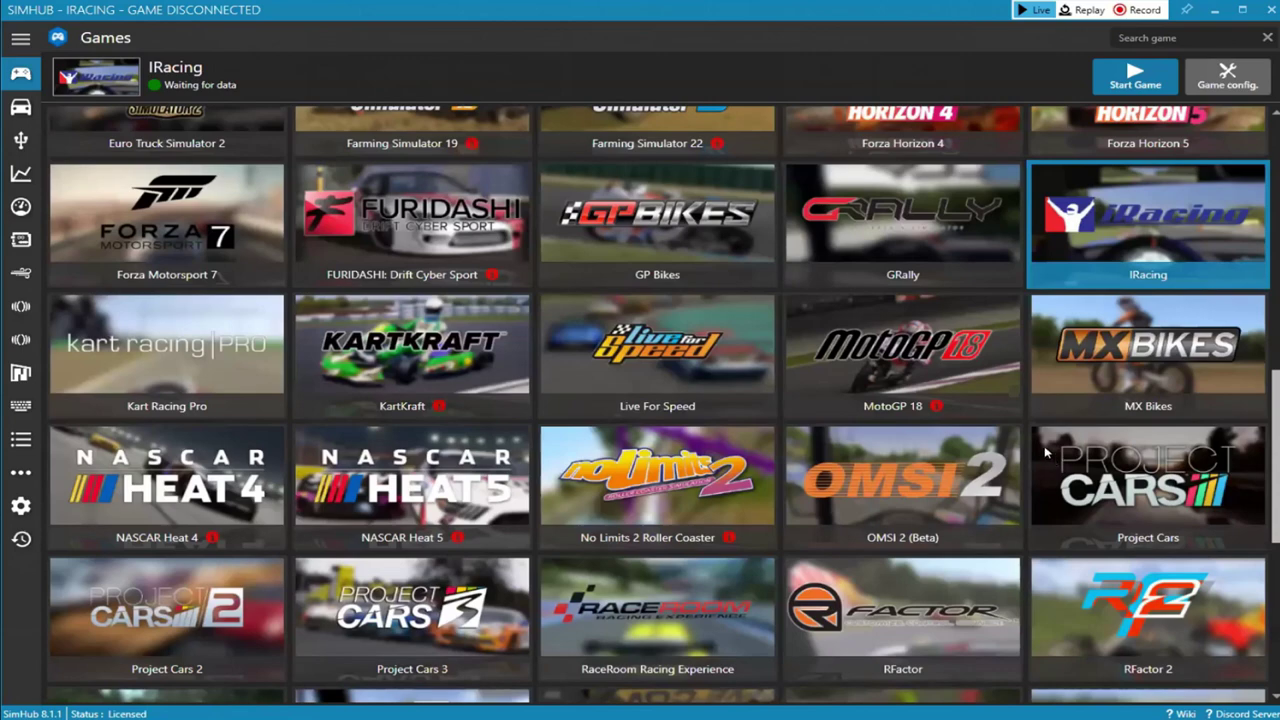
pyautogui.scroll(2, 1050, 455)
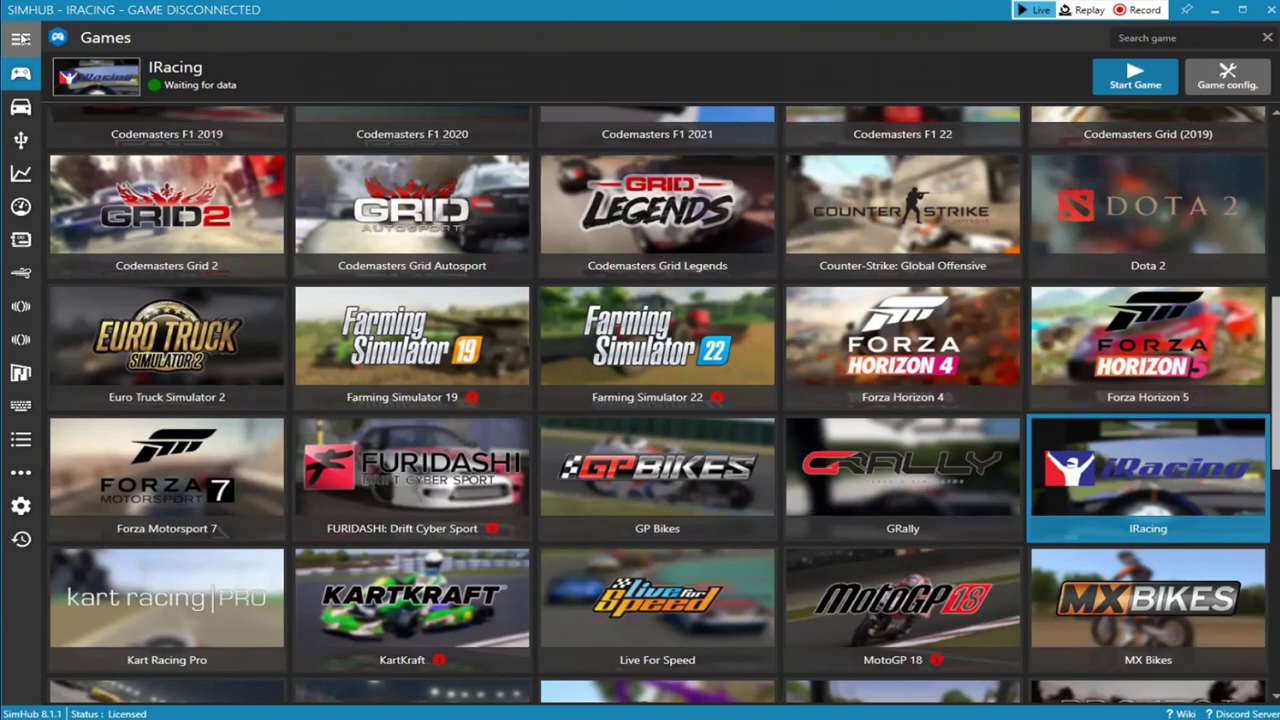
# Expand the navigation sidebar and open the application settings that control which games show on the homepage.
pyautogui.click(20, 38)
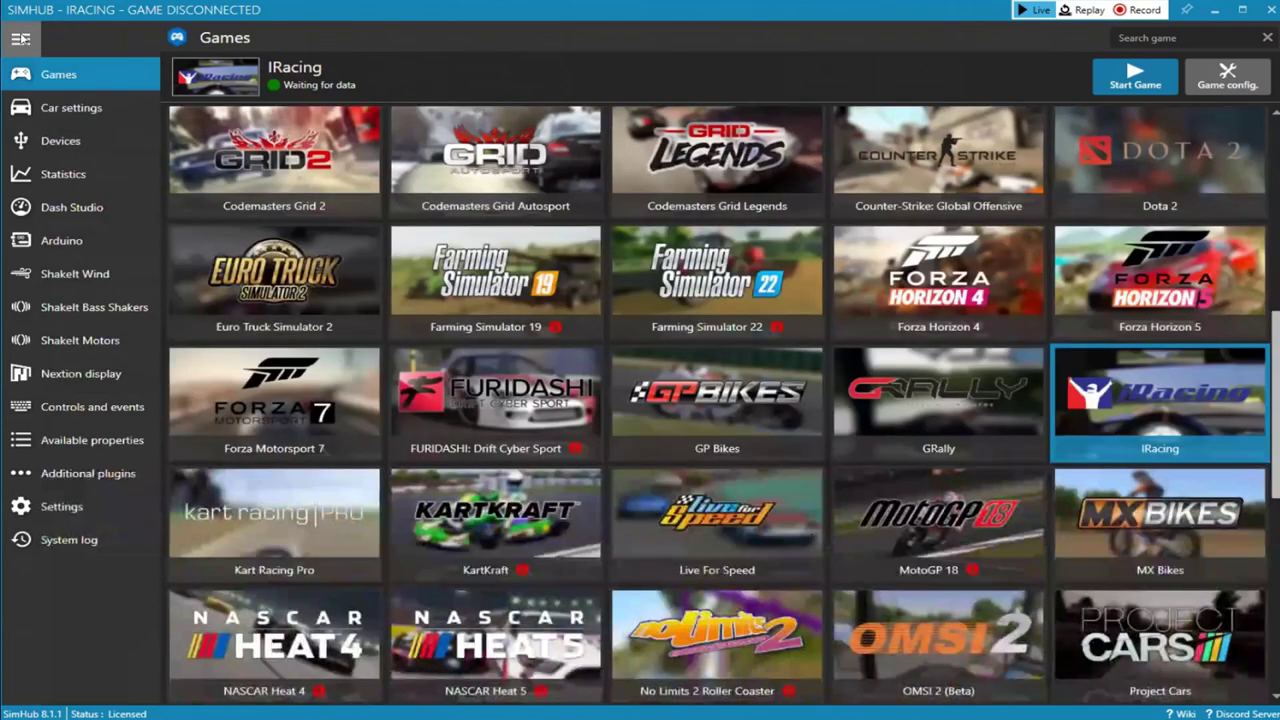
pyautogui.click(30, 506)
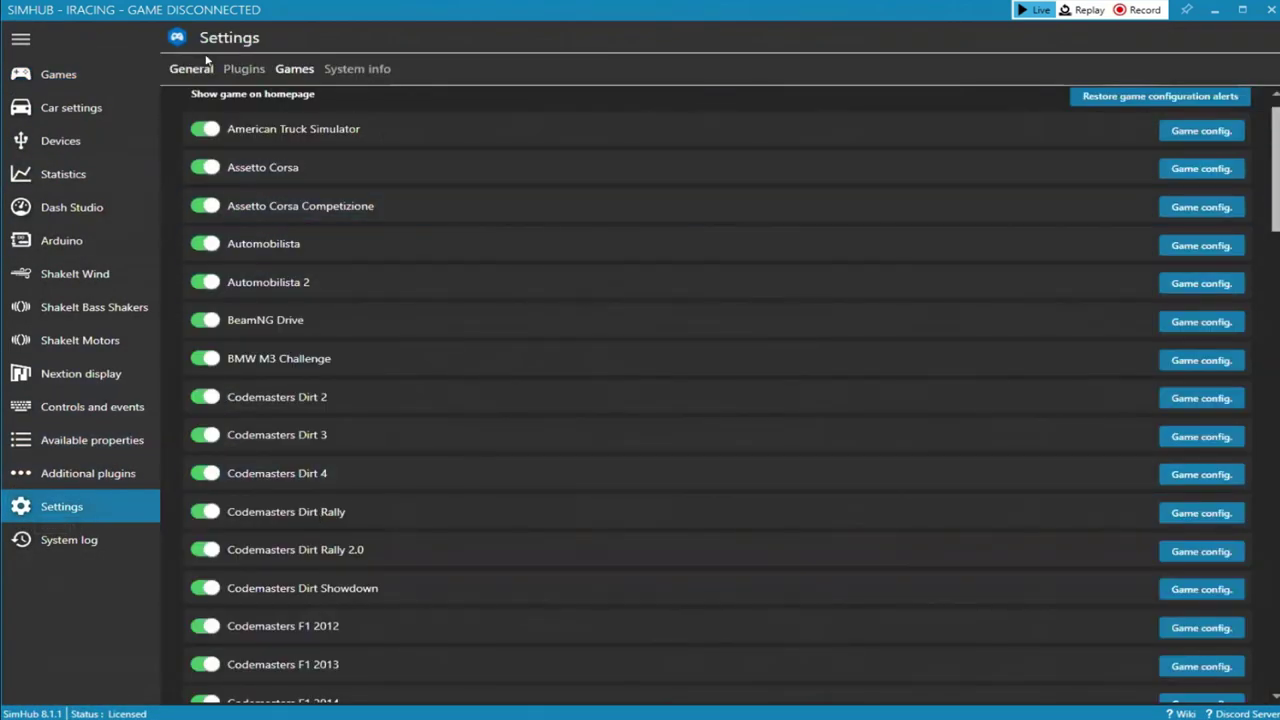
pyautogui.click(192, 72)
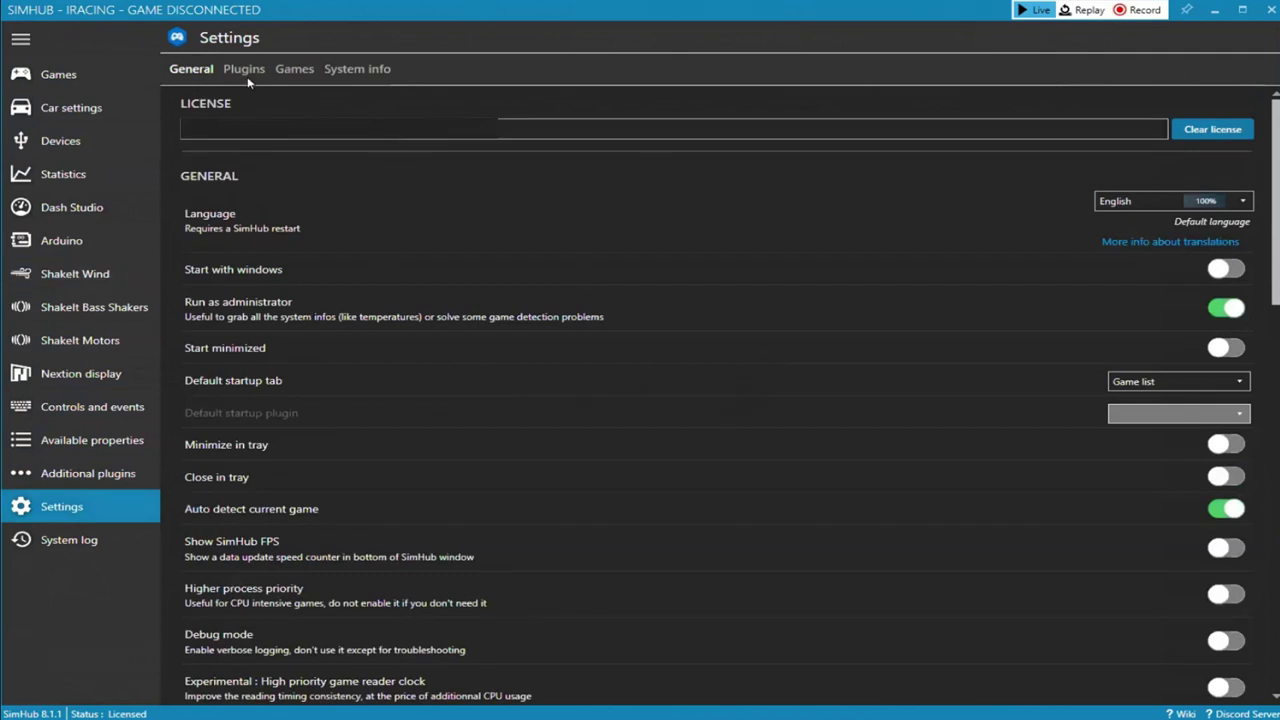
pyautogui.click(294, 70)
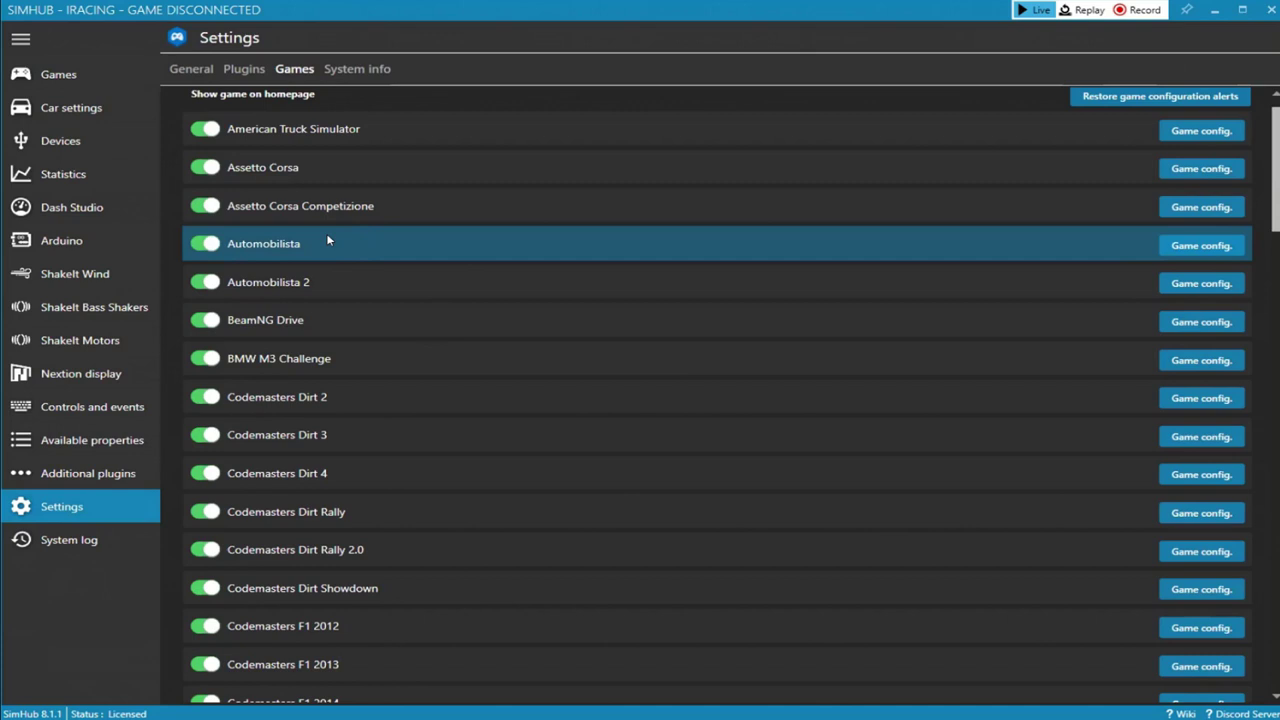
# Hide Automobilista, Automobilista 2, BeamNG Drive and BMW M3 Challenge from the homepage.
pyautogui.scroll(-1, 325, 233)
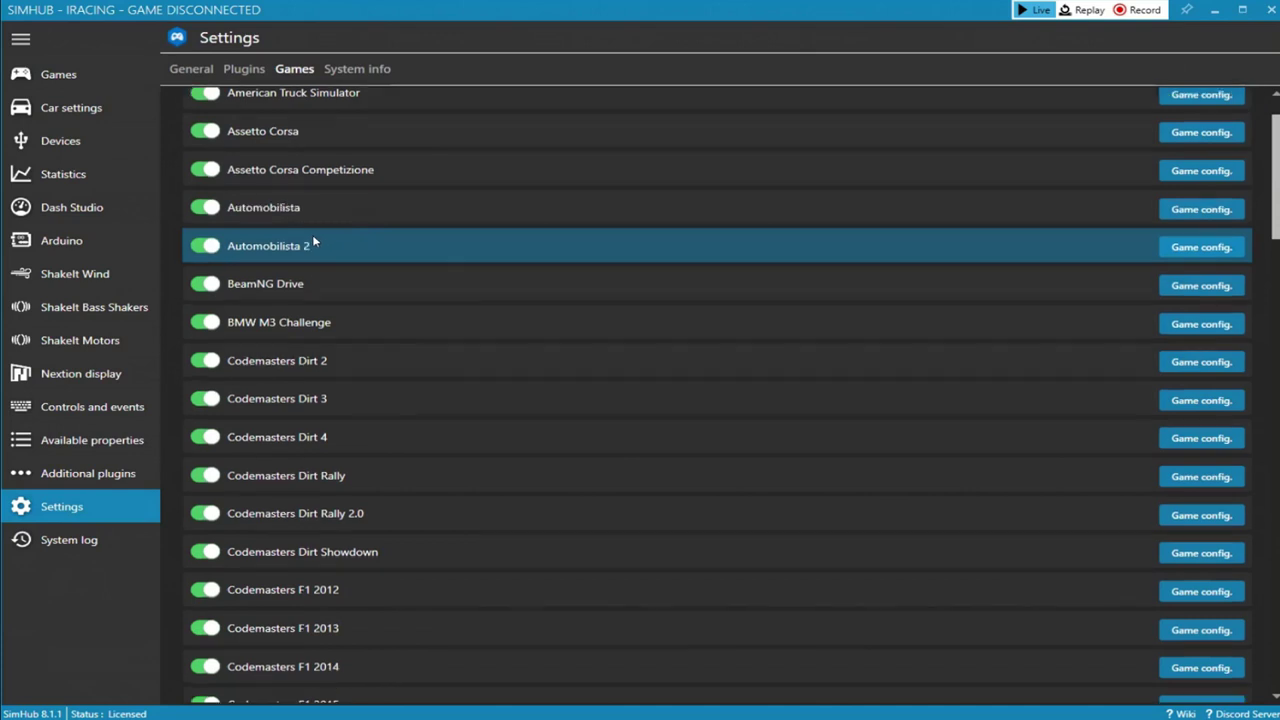
pyautogui.click(207, 207)
pyautogui.click(205, 246)
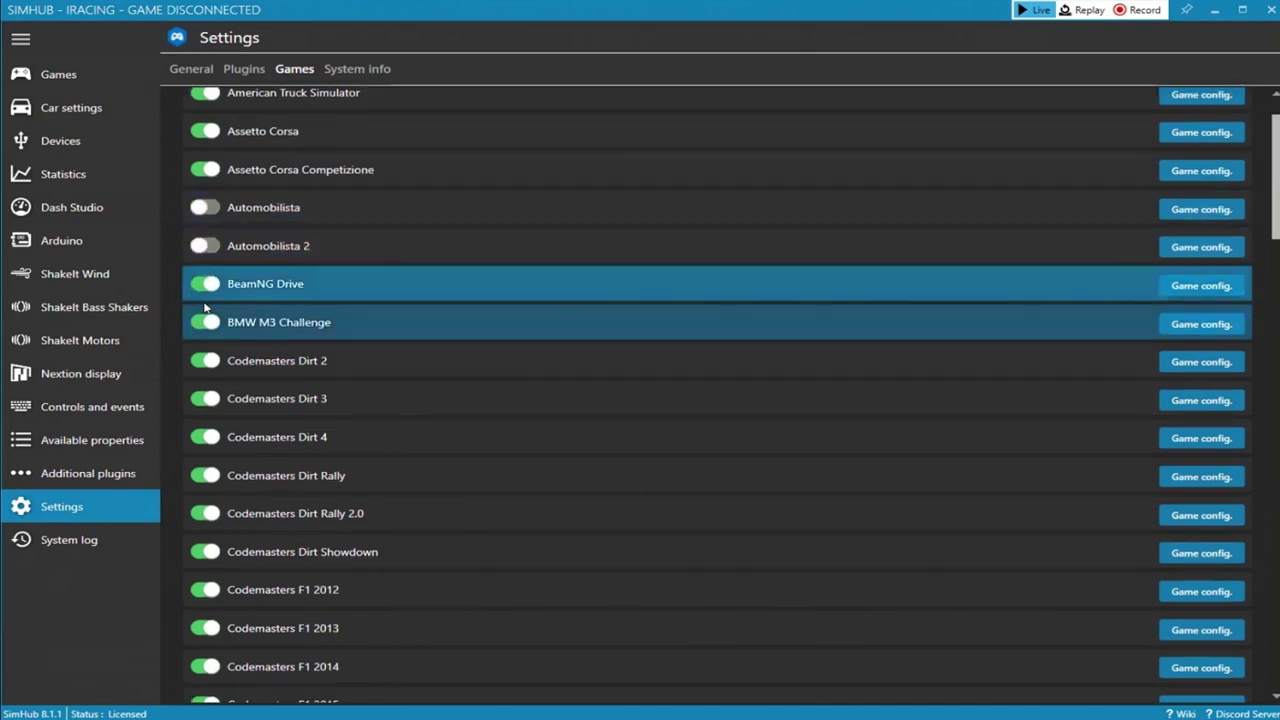
pyautogui.click(205, 284)
pyautogui.click(207, 323)
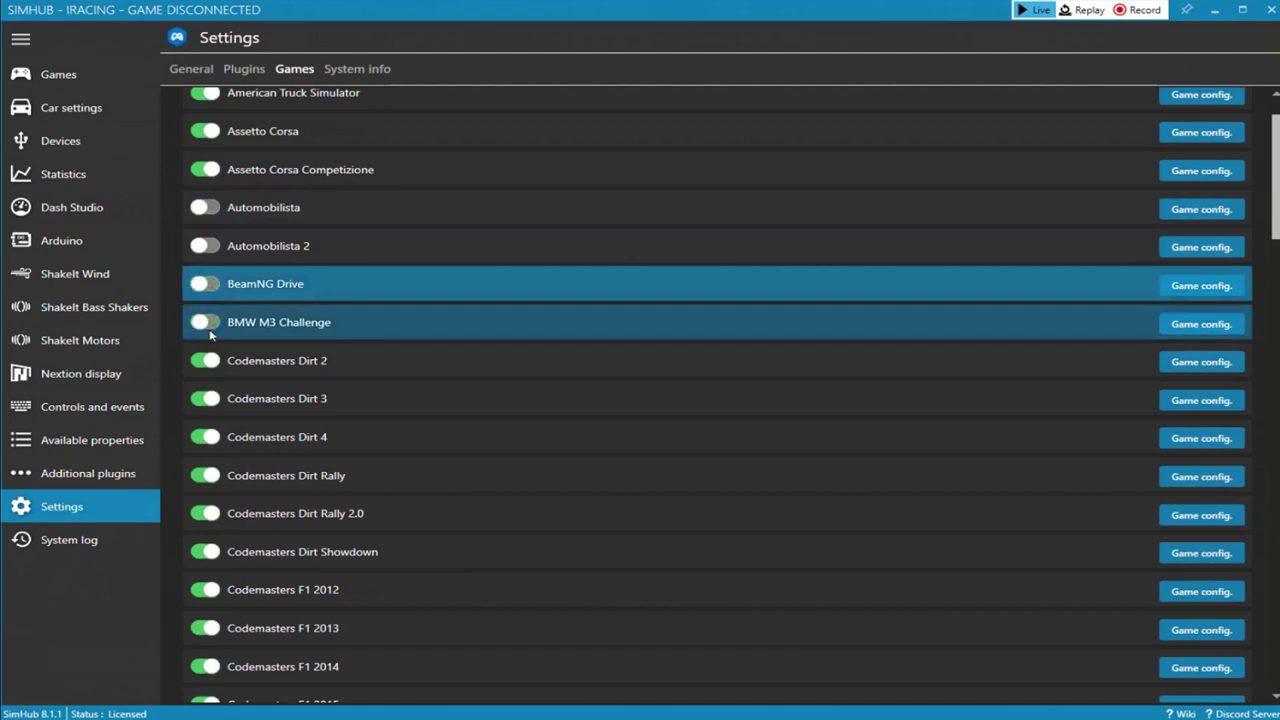
# Hide Codemasters Dirt 2, Dirt 3 and Dirt 4 from the homepage while keeping Codemasters Dirt Rally enabled.
pyautogui.scroll(-3, 200, 366)
pyautogui.click(205, 252)
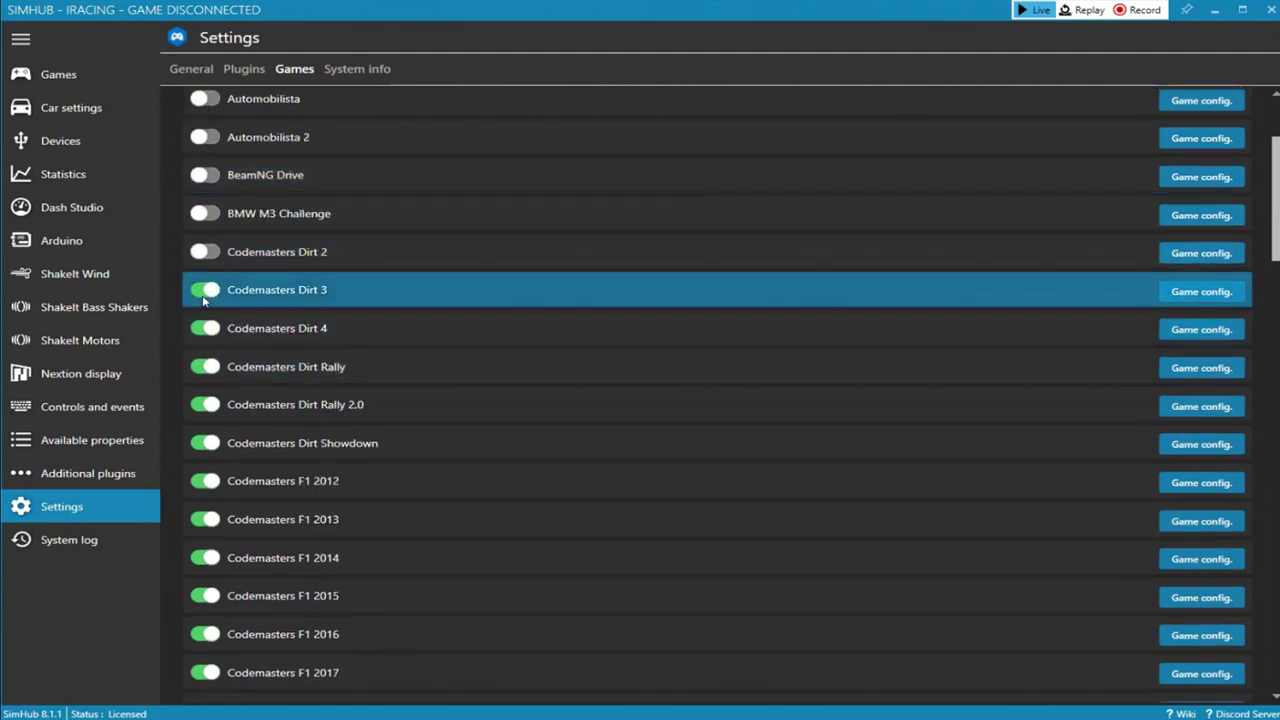
pyautogui.click(205, 292)
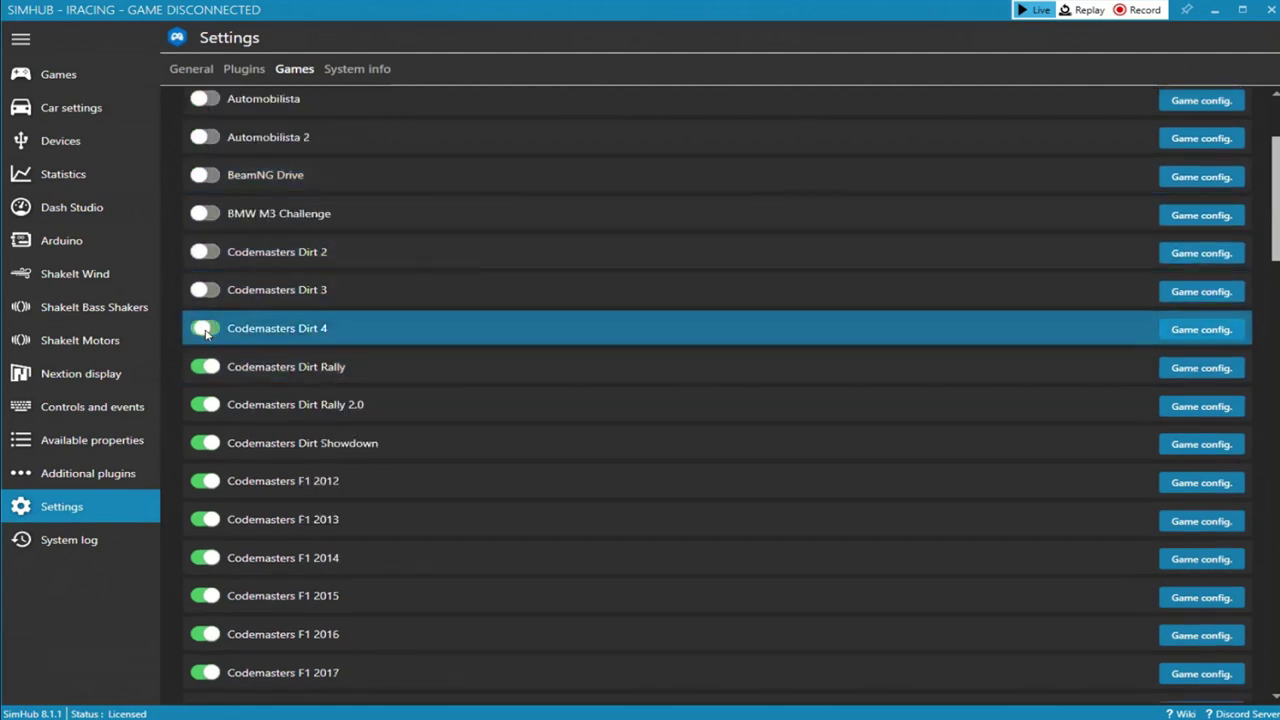
pyautogui.click(205, 330)
pyautogui.click(206, 368)
pyautogui.scroll(-1, 207, 368)
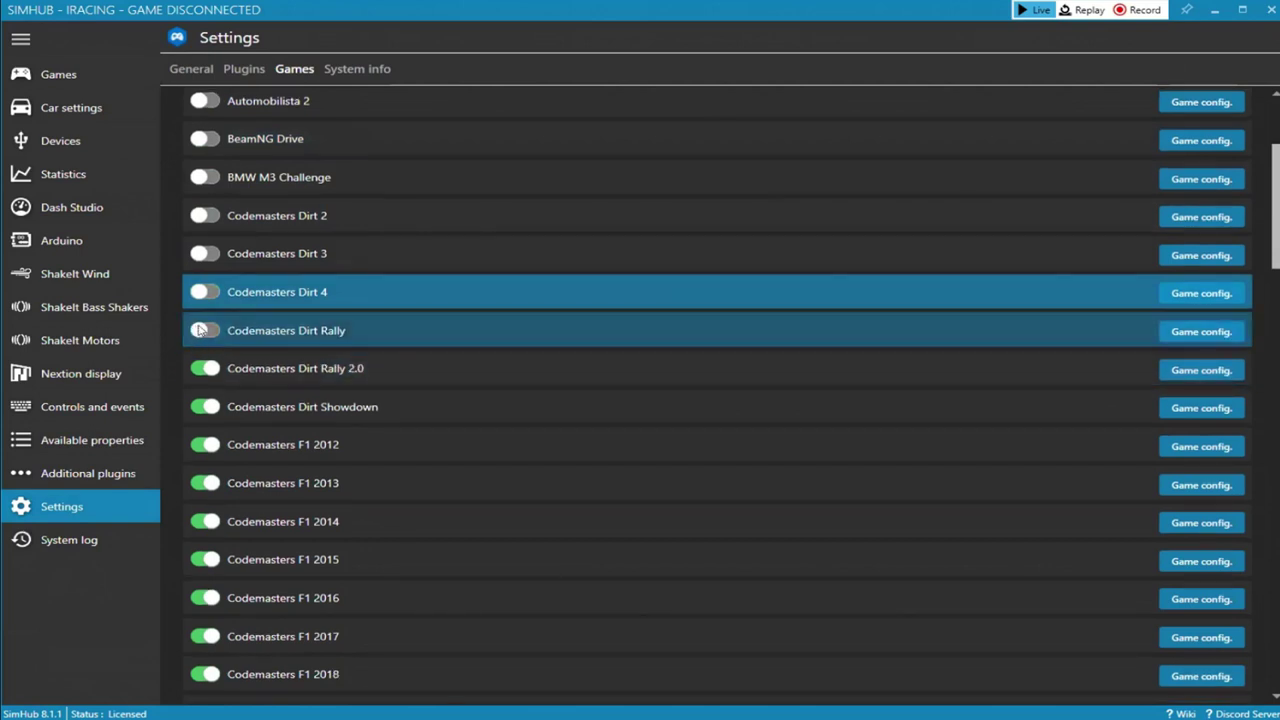
pyautogui.click(203, 330)
pyautogui.scroll(-1, 215, 406)
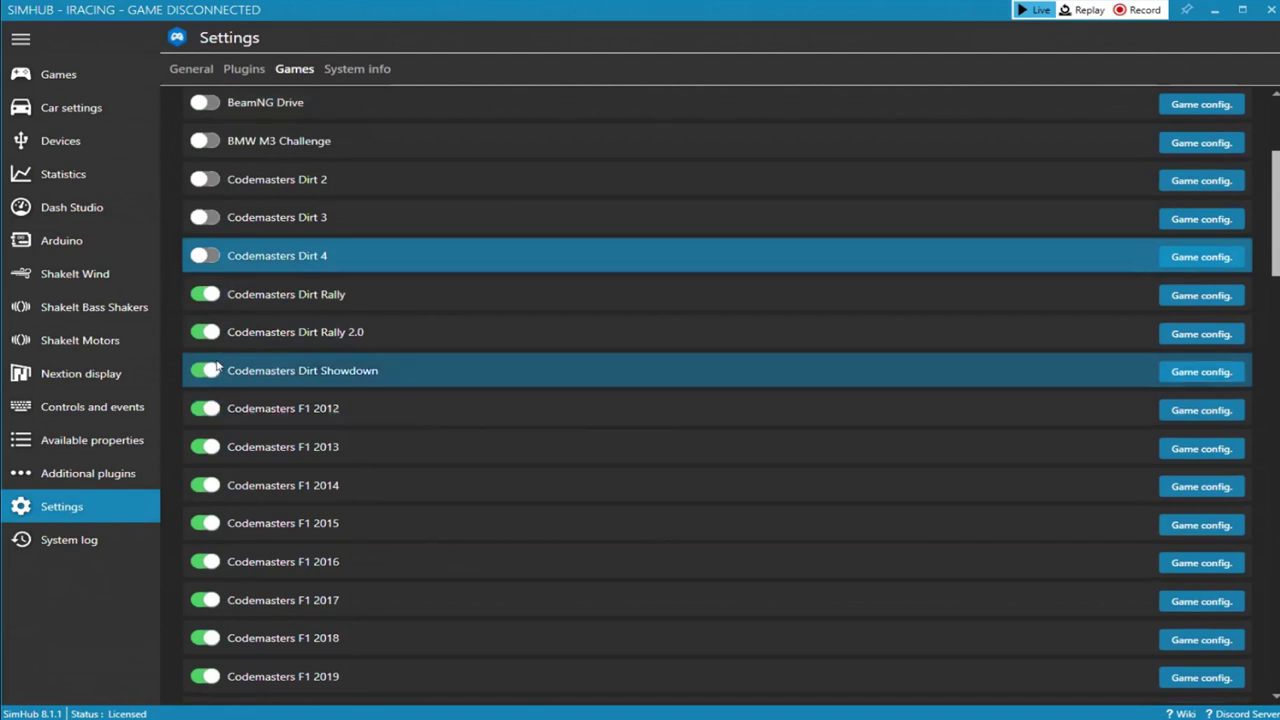
# Hide Codemasters Dirt Showdown, F1 2012, F1 2013 and F1 2014 from the homepage.
pyautogui.click(204, 368)
pyautogui.scroll(-1, 204, 368)
pyautogui.click(205, 371)
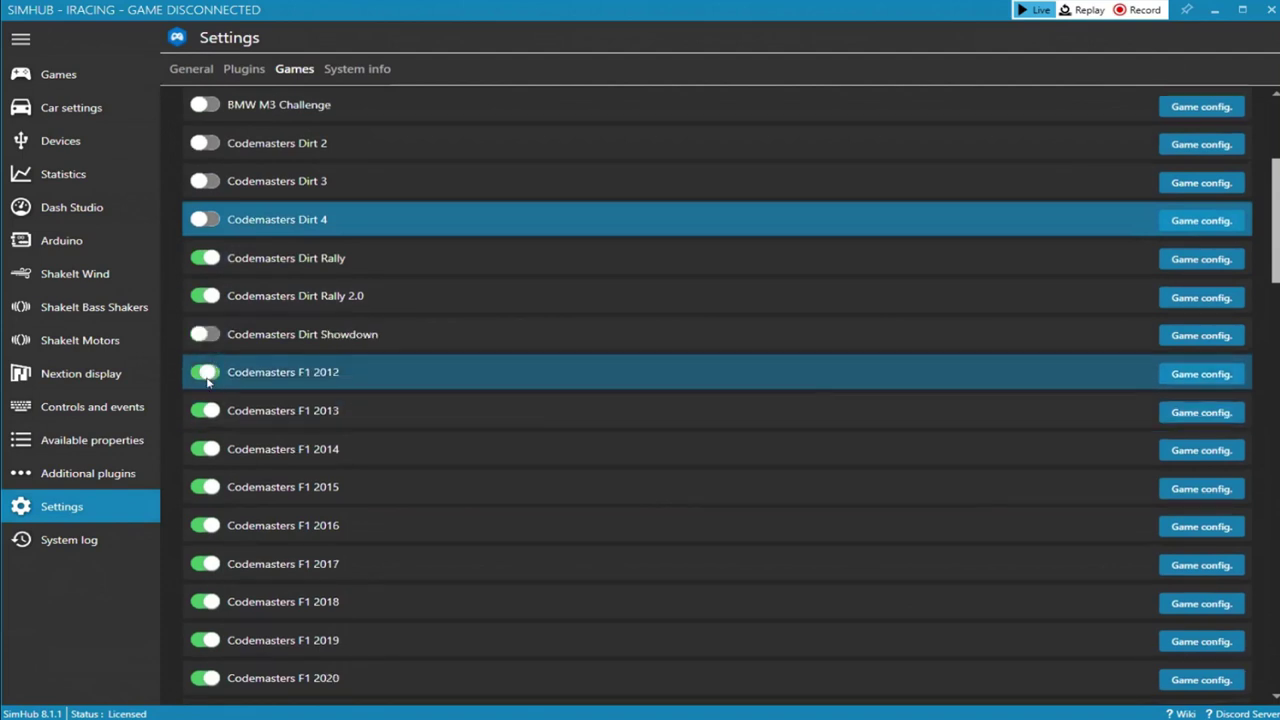
pyautogui.click(205, 410)
pyautogui.click(203, 460)
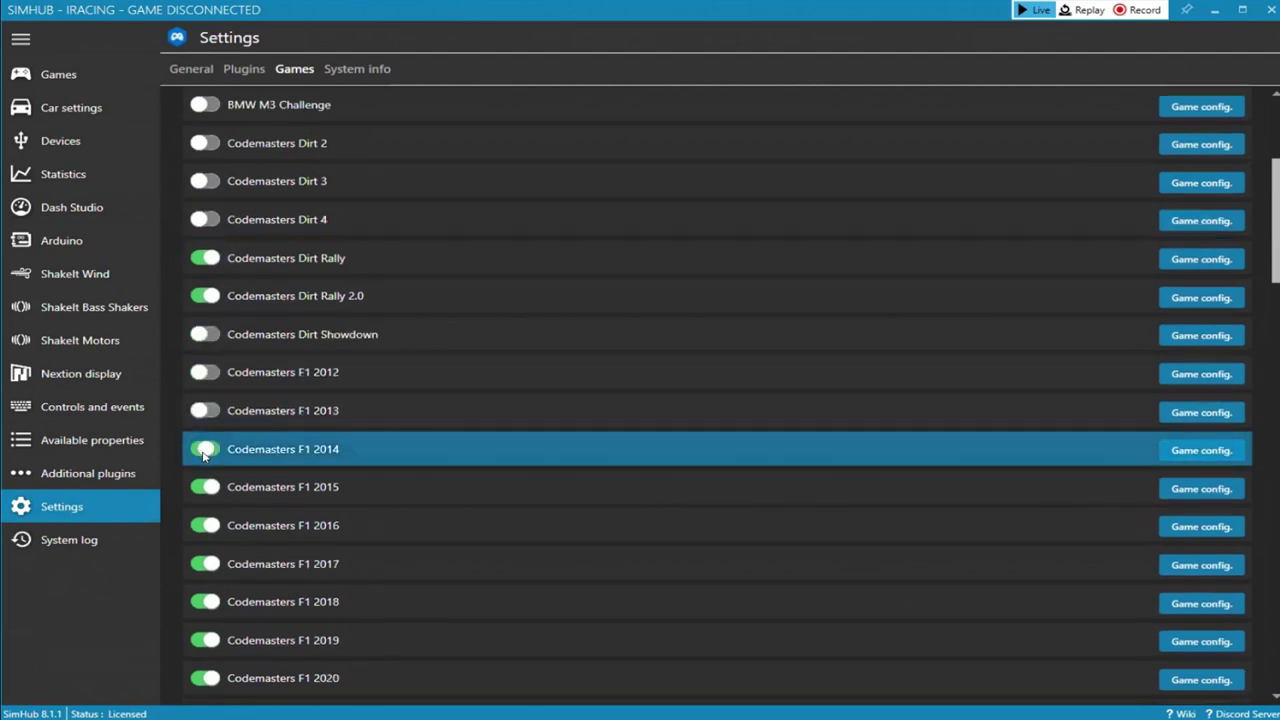
# Hide Codemasters F1 2015, F1 2016, F1 2017 and F1 2018 from the homepage.
pyautogui.click(205, 488)
pyautogui.click(210, 520)
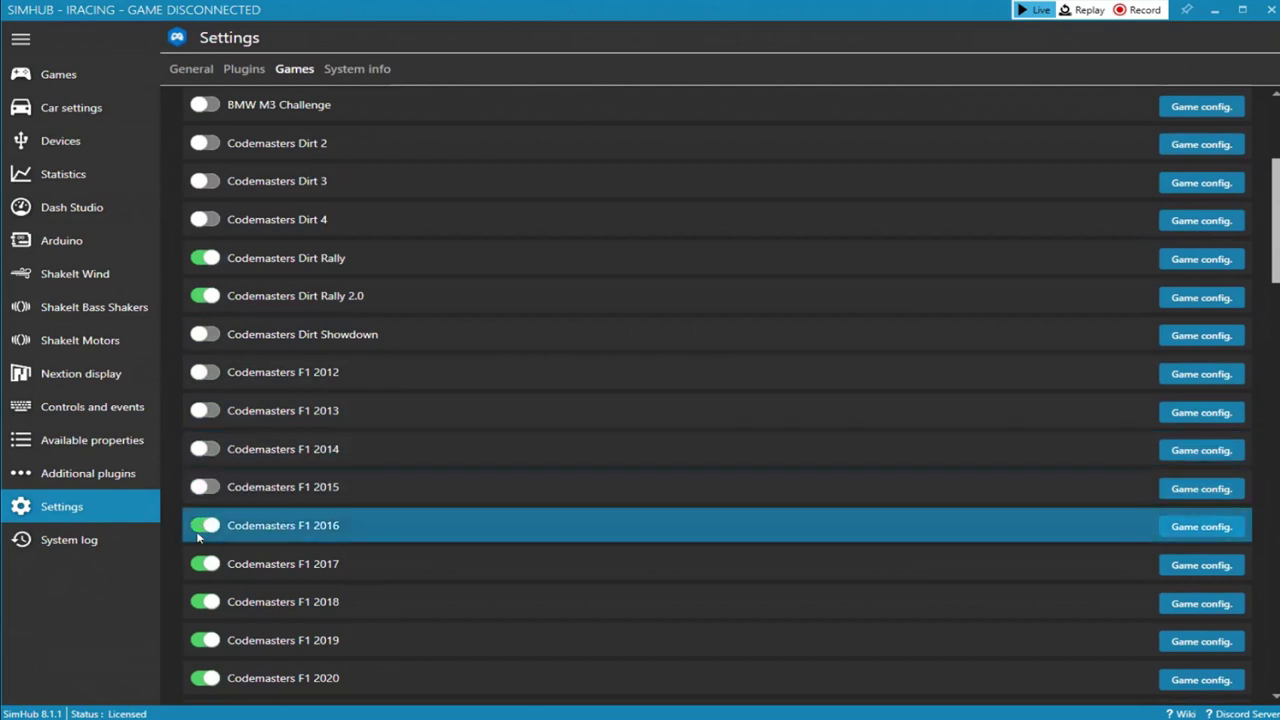
pyautogui.click(202, 524)
pyautogui.click(203, 566)
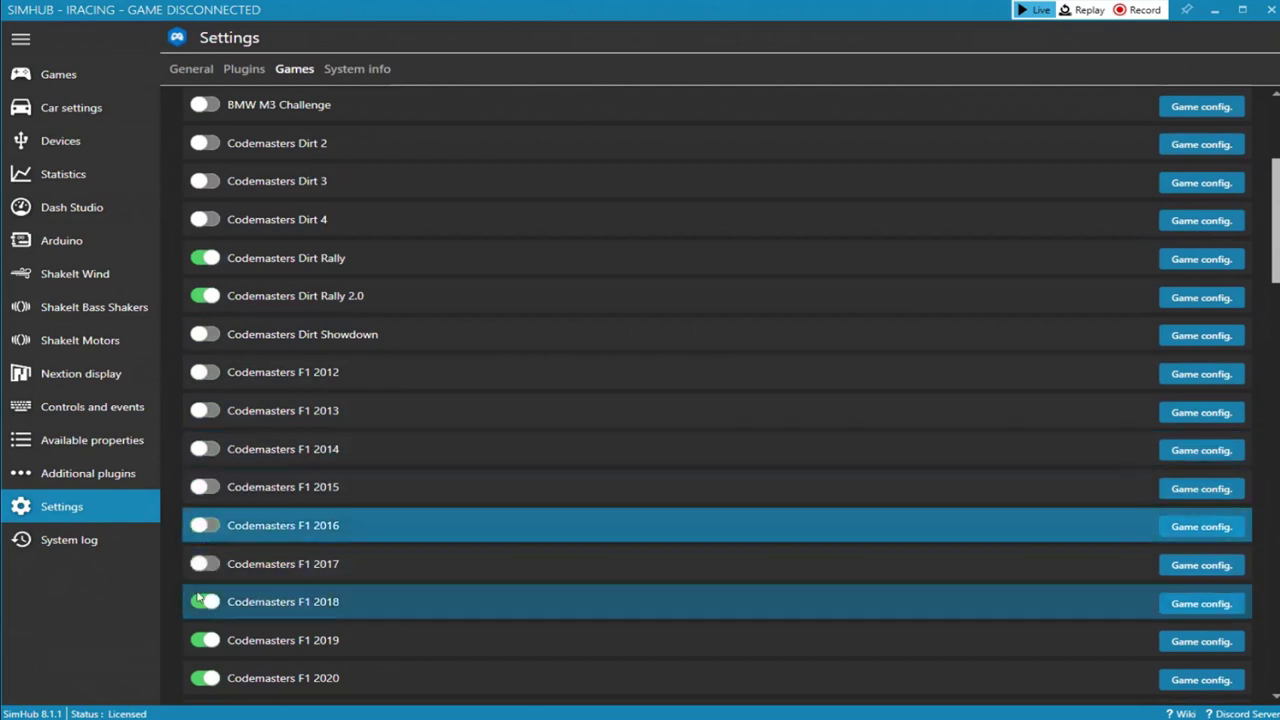
pyautogui.click(200, 602)
# Hide Codemasters F1 2019, F1 2020, F1 2021 and F1 22 from the homepage.
pyautogui.scroll(-4, 200, 602)
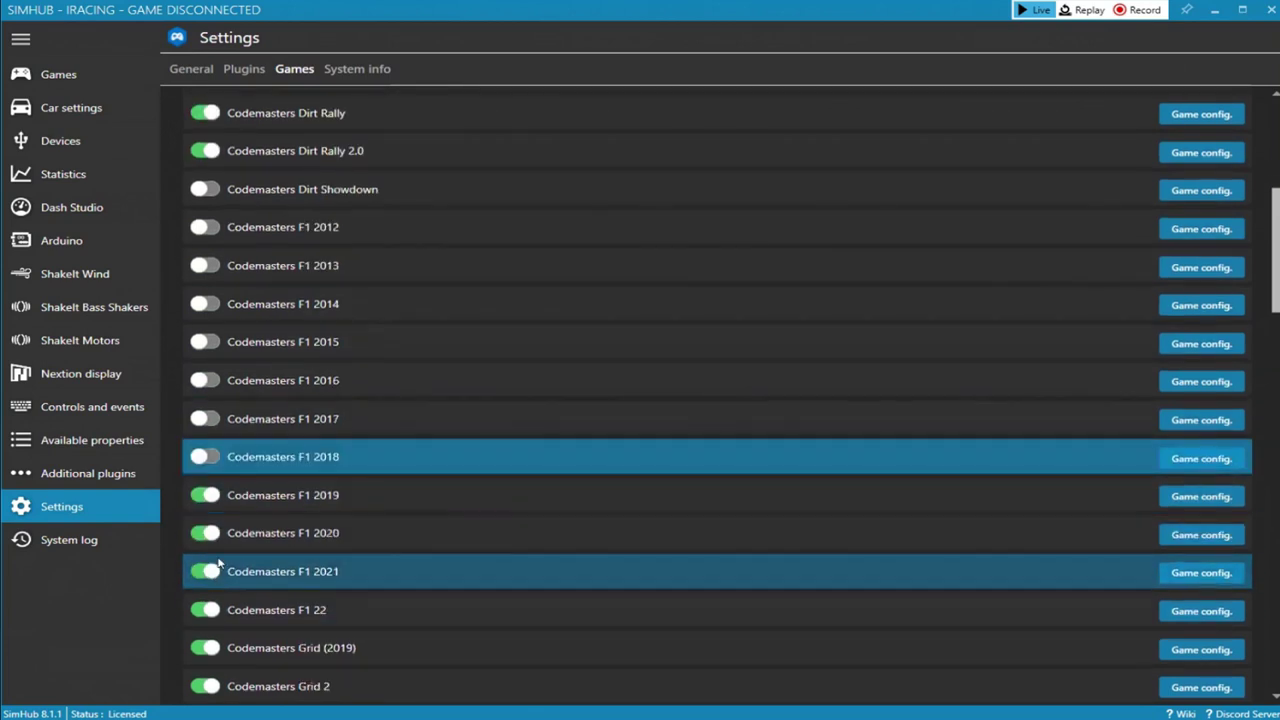
pyautogui.click(205, 459)
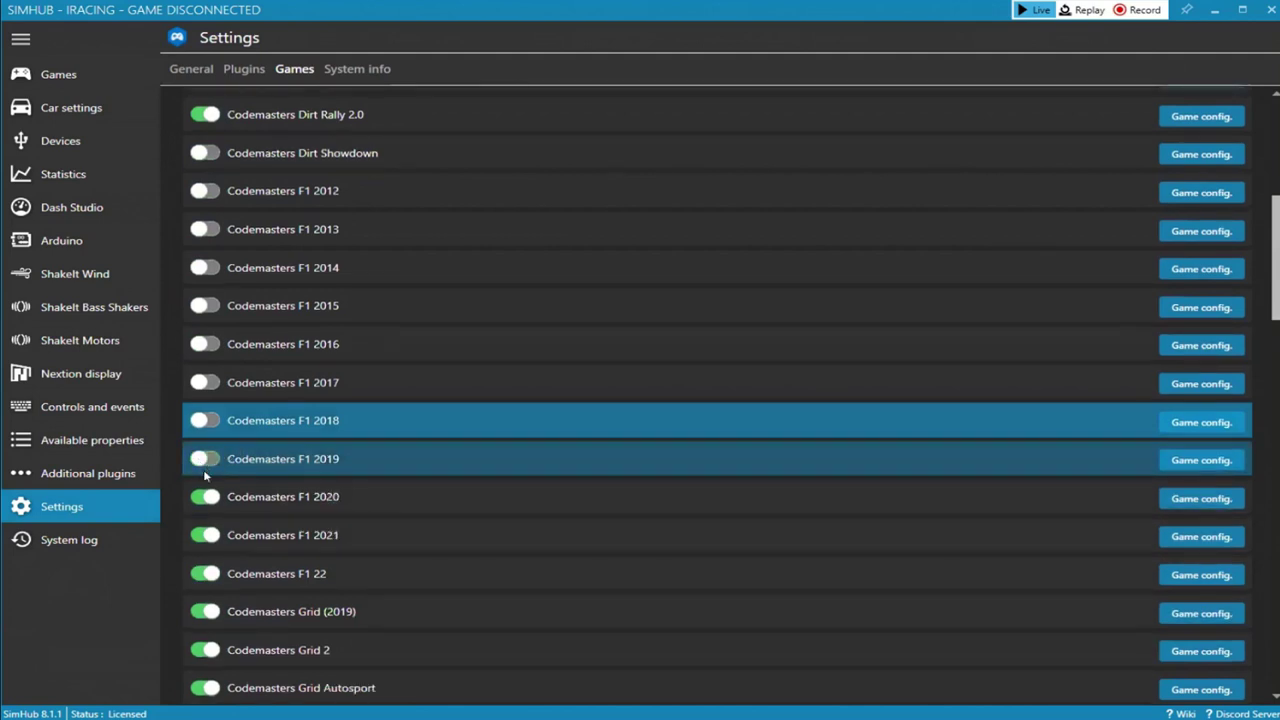
pyautogui.scroll(-1, 207, 487)
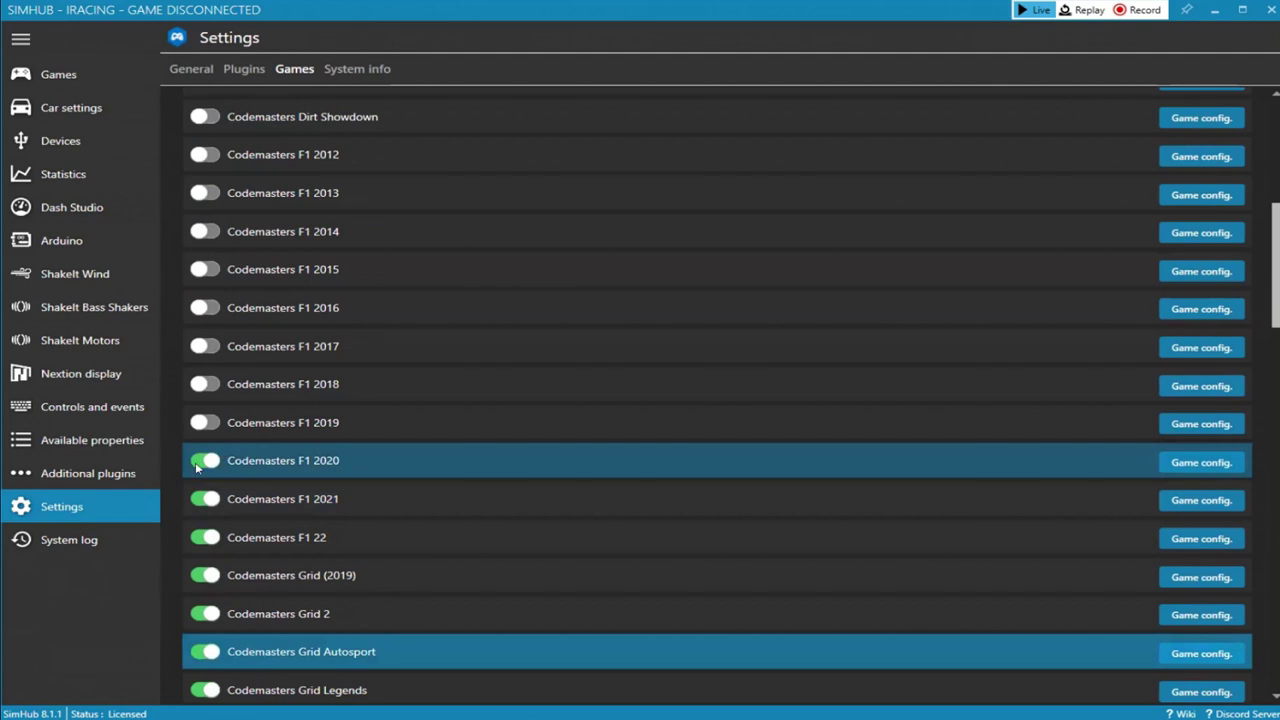
pyautogui.click(200, 463)
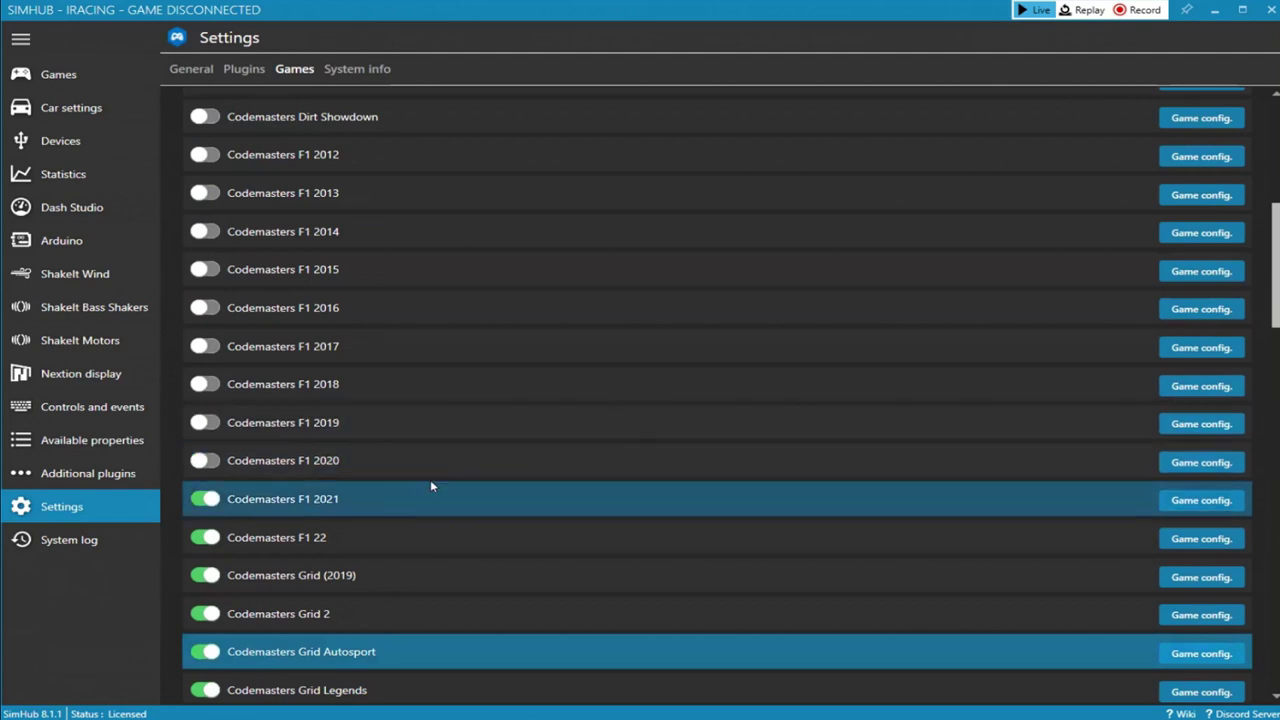
pyautogui.click(192, 498)
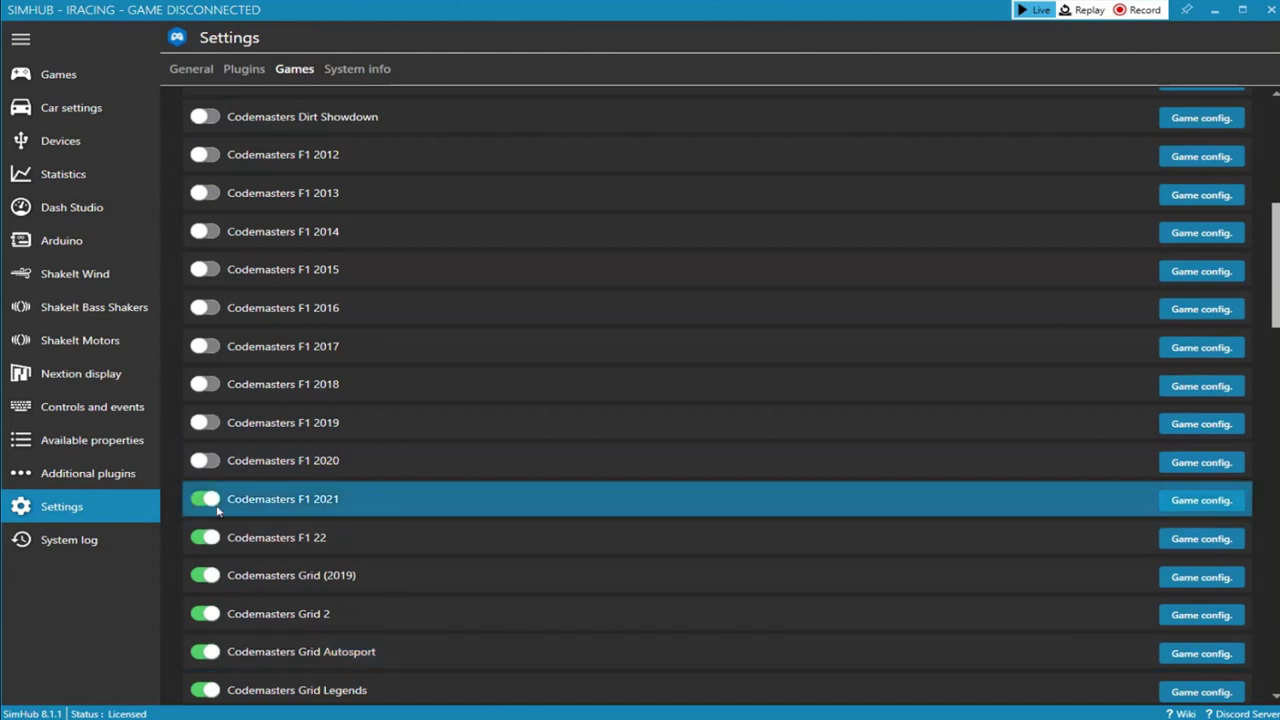
pyautogui.click(200, 498)
pyautogui.click(203, 540)
# Hide Codemasters Grid (2019), Grid 2, Grid Autosport, Grid Legends and Counter-Strike: Global Offensive from the homepage.
pyautogui.scroll(-5, 230, 480)
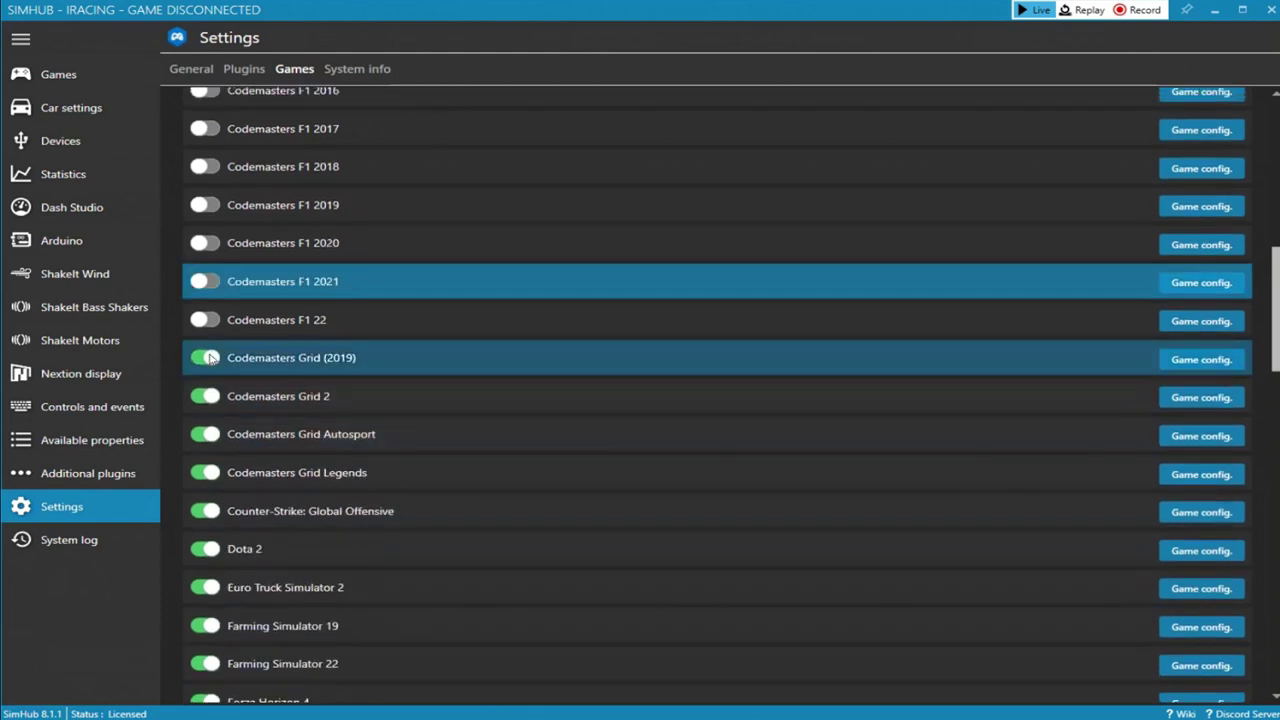
pyautogui.click(205, 357)
pyautogui.click(205, 396)
pyautogui.click(208, 432)
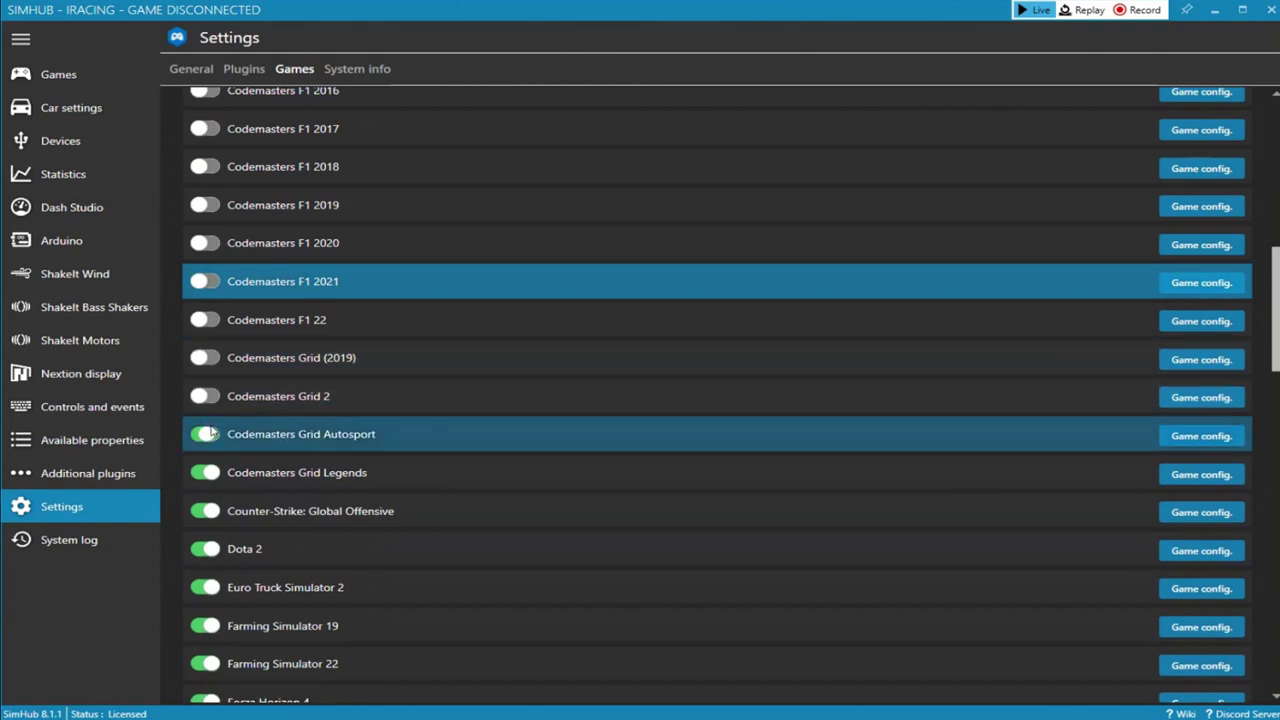
pyautogui.click(210, 472)
pyautogui.click(217, 522)
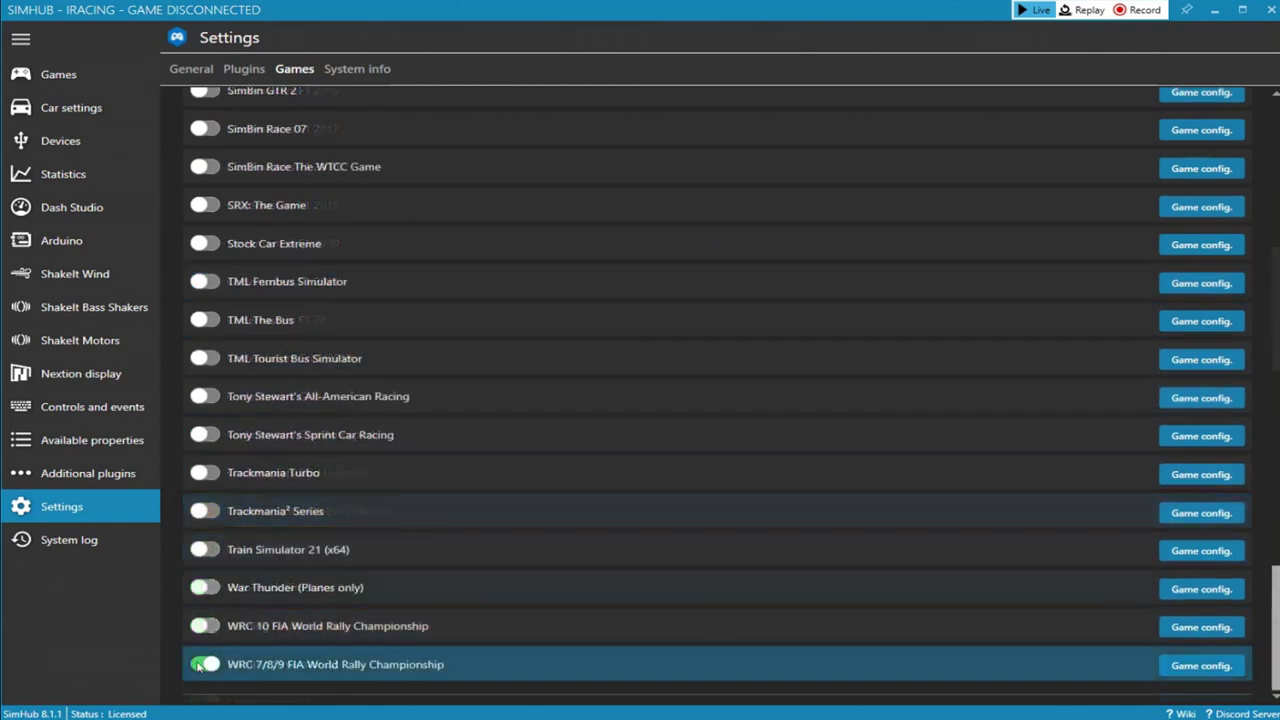
# Hide WRC 7/8/9 FIA World Rally Championship and enable War Thunder (Planes only) on the homepage.
pyautogui.click(204, 664)
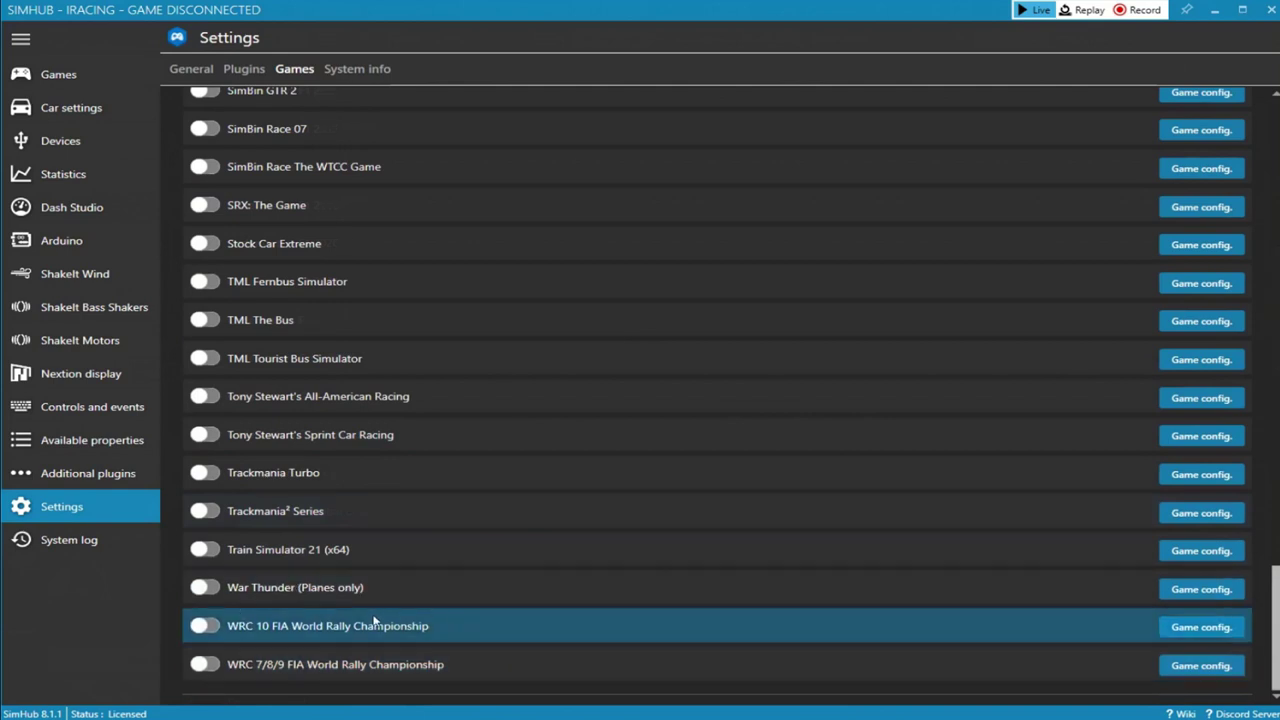
pyautogui.click(204, 587)
pyautogui.scroll(5, 406, 540)
pyautogui.scroll(2, 410, 540)
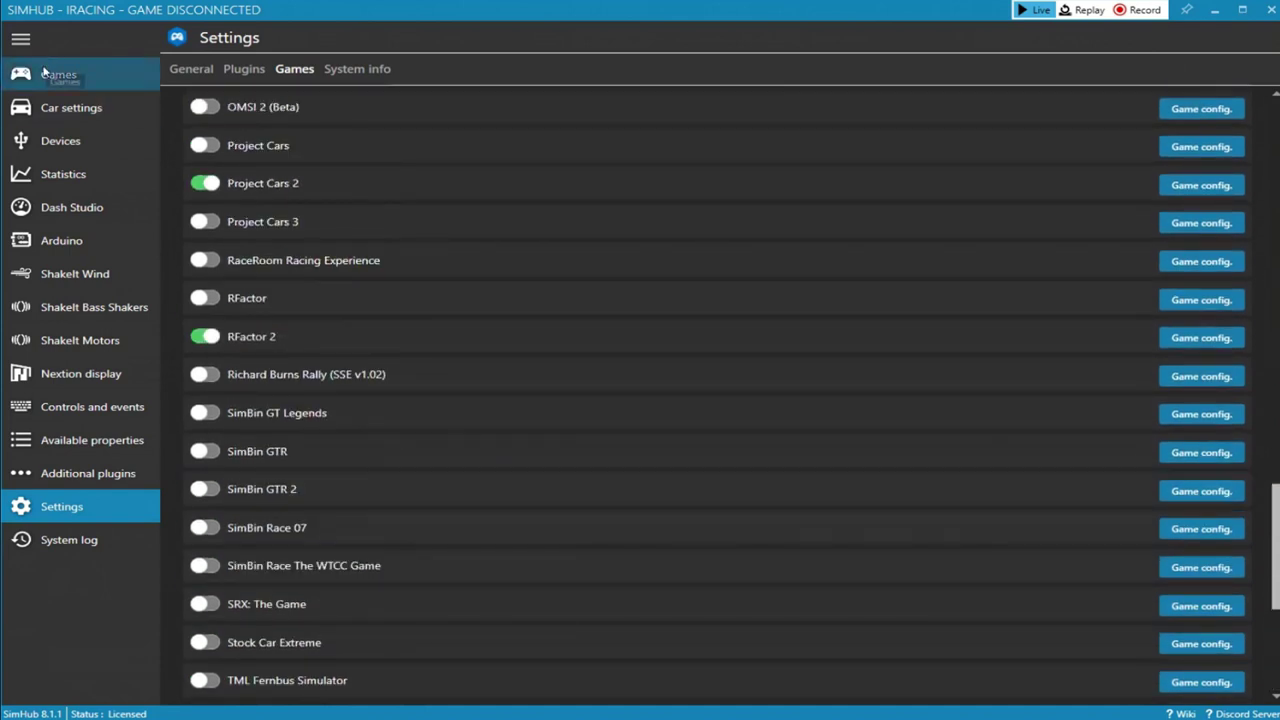
# Return to the games homepage to review the displayed games and collapse the navigation sidebar to icons.
pyautogui.click(58, 74)
pyautogui.moveTo(880, 300)
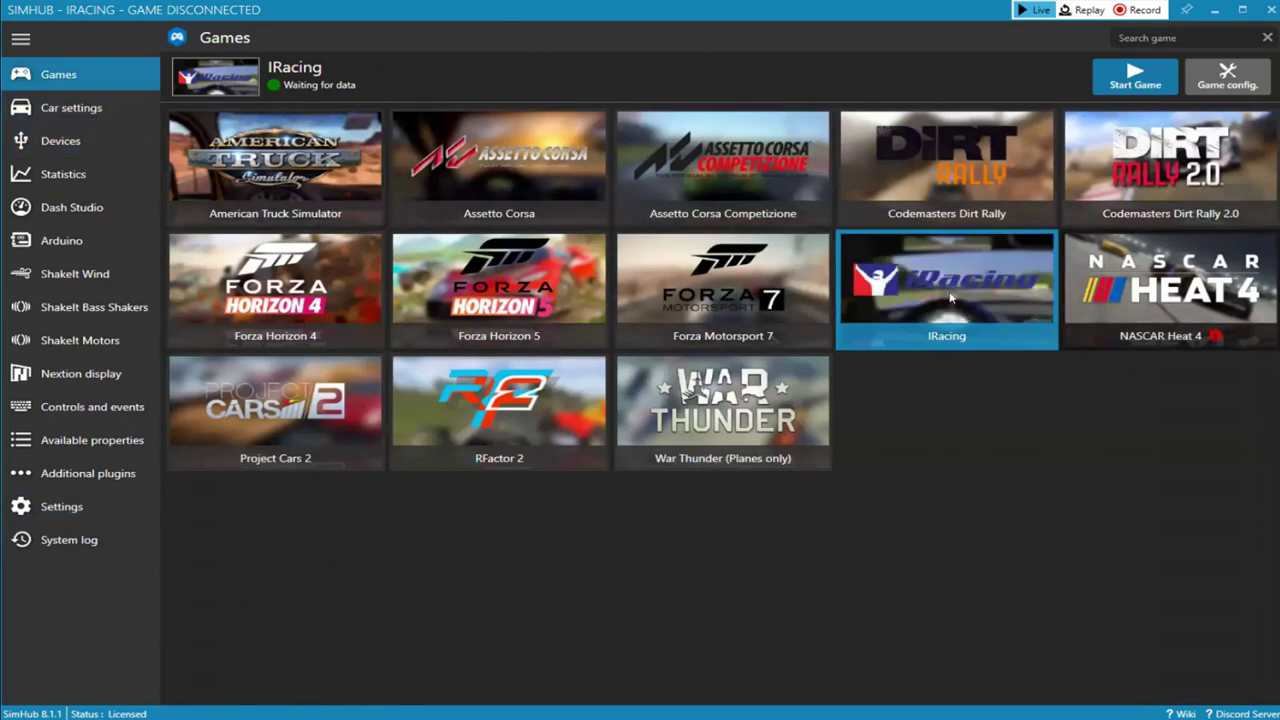
pyautogui.click(20, 38)
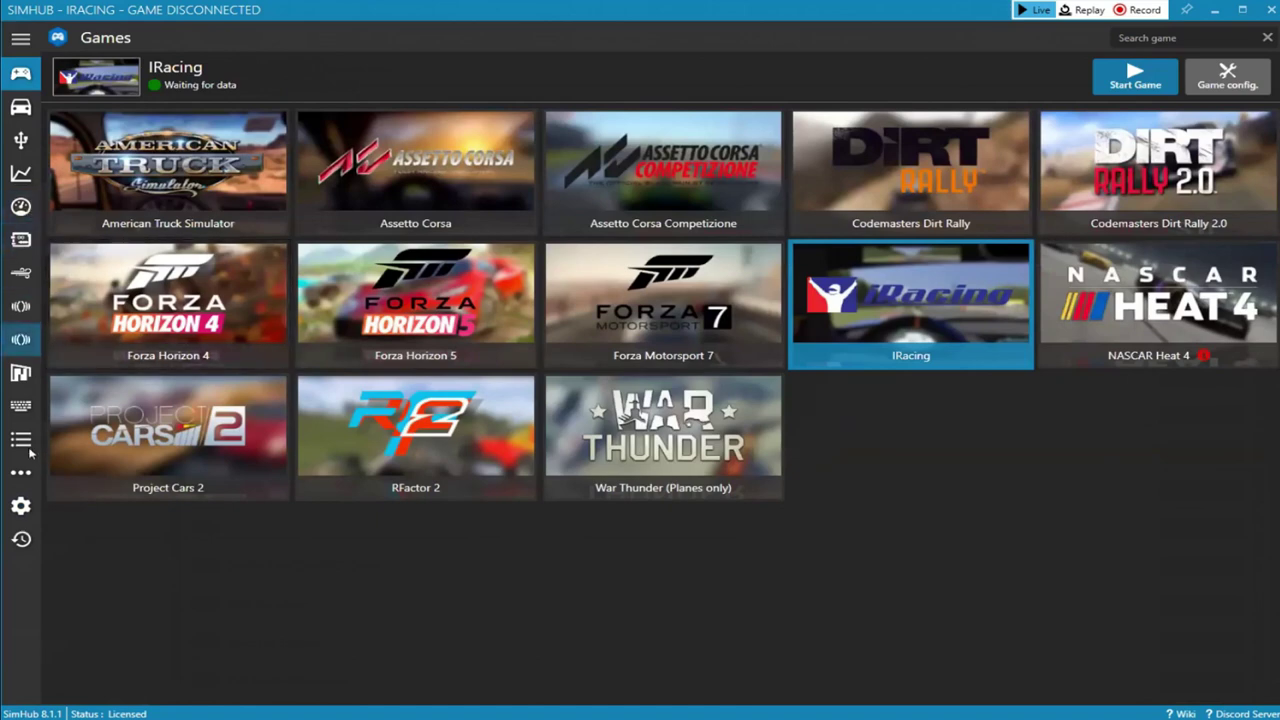
# Open IRacing's game configuration from the games settings and show its launcher action options.
pyautogui.click(20, 506)
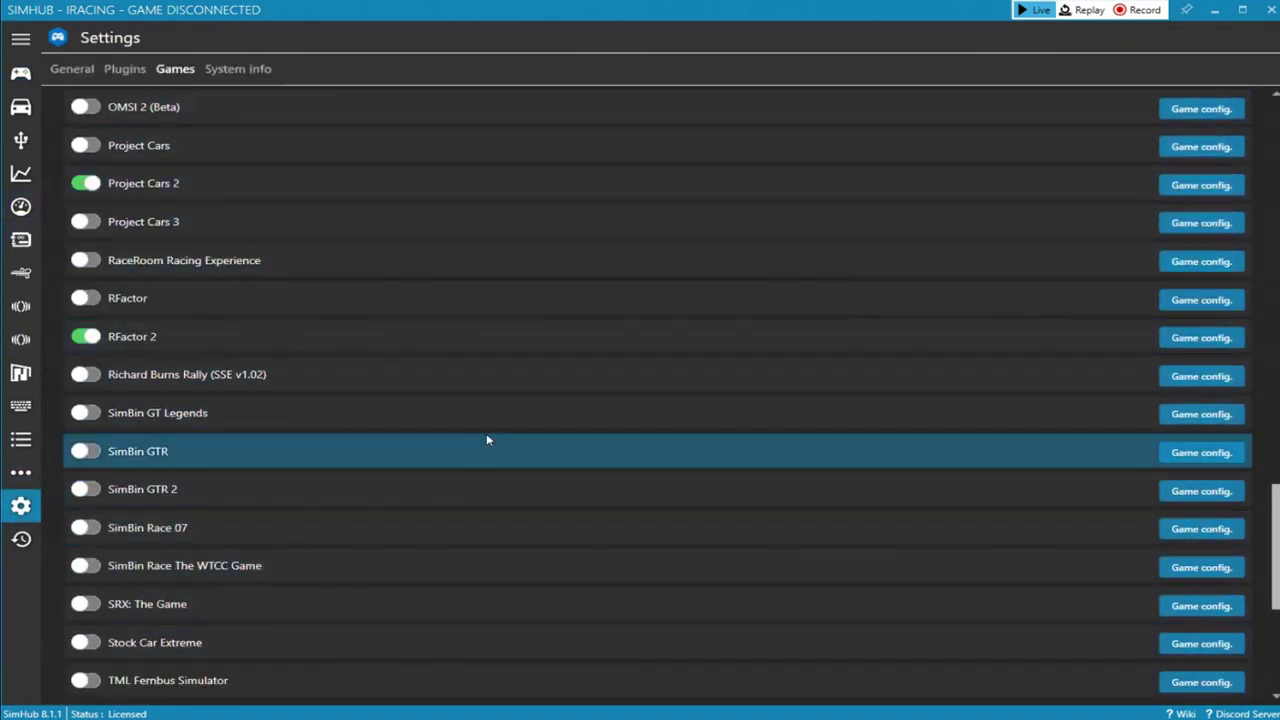
pyautogui.scroll(4, 486, 438)
pyautogui.scroll(7, 486, 443)
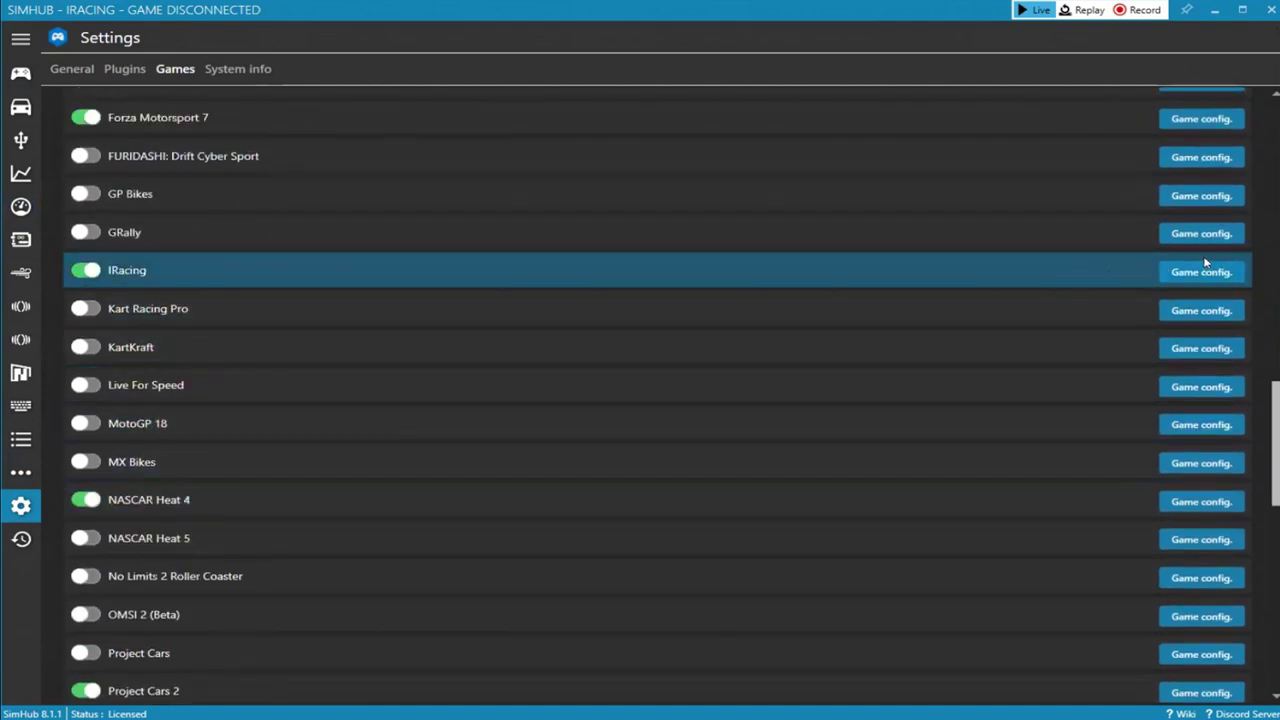
pyautogui.click(1196, 276)
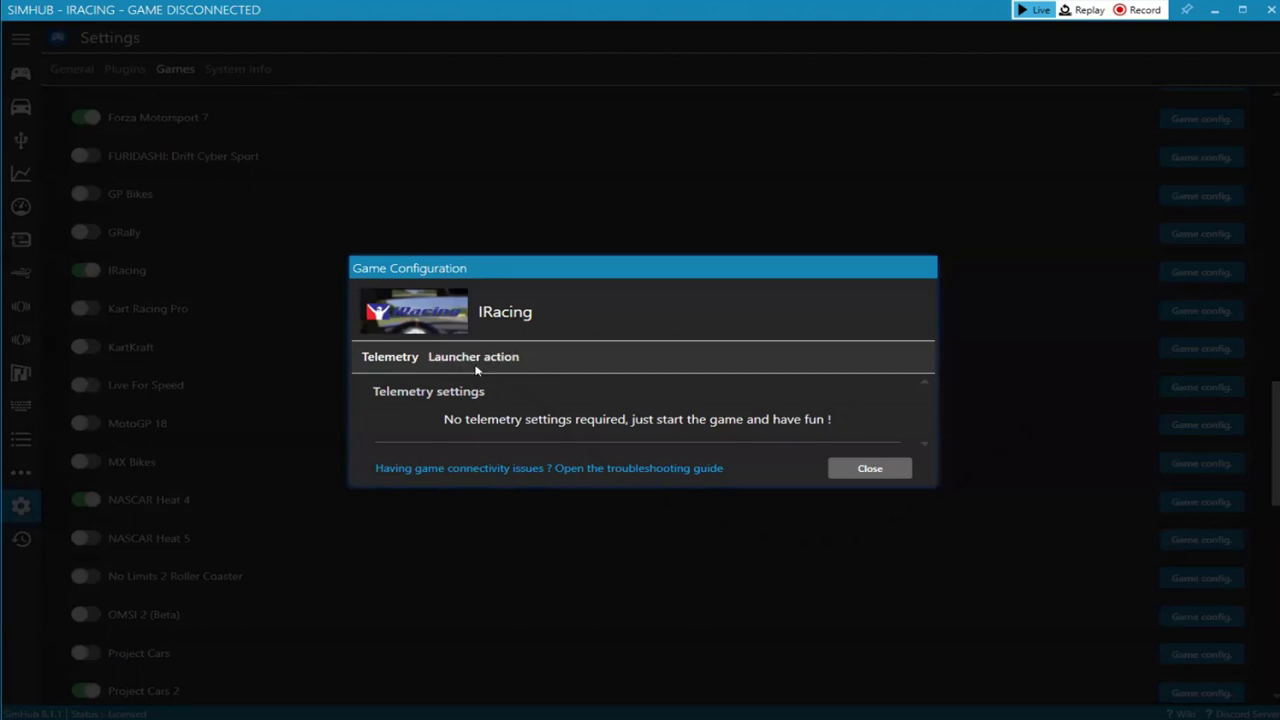
pyautogui.click(479, 358)
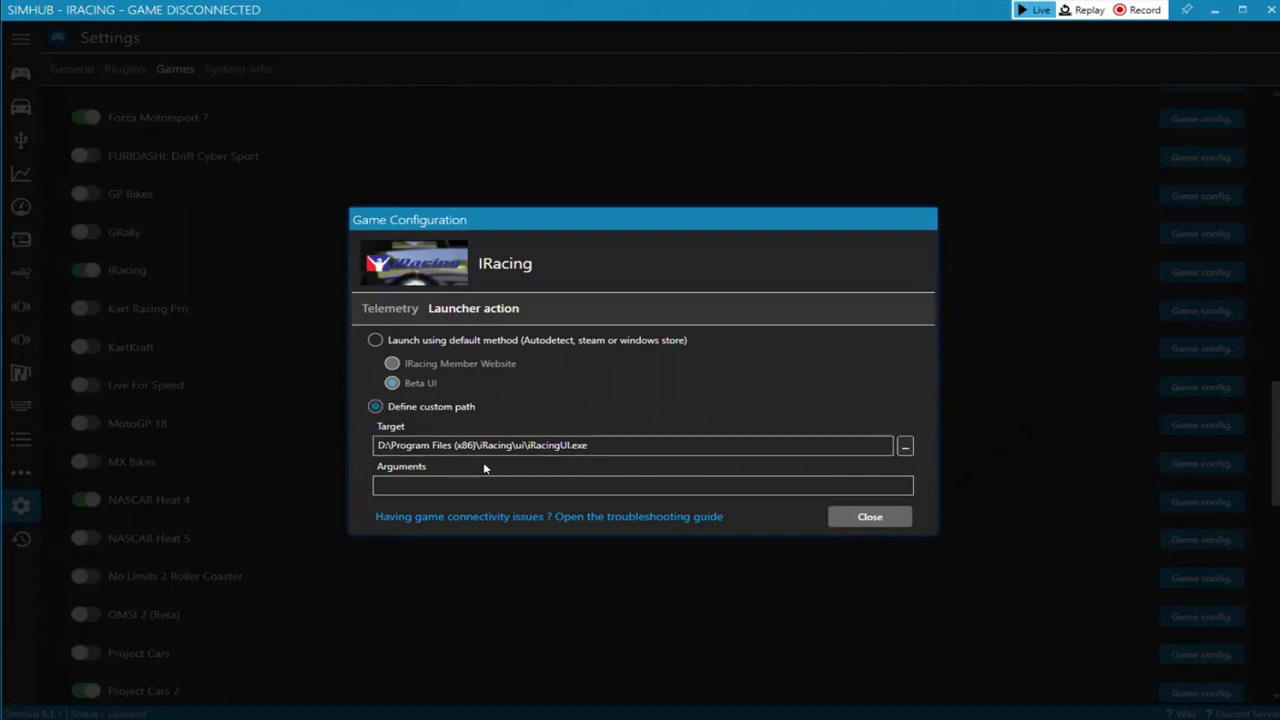
# Inspect how IRacing's custom launcher target is chosen, leave its path as is, and close the game configuration.
pyautogui.click(904, 447)
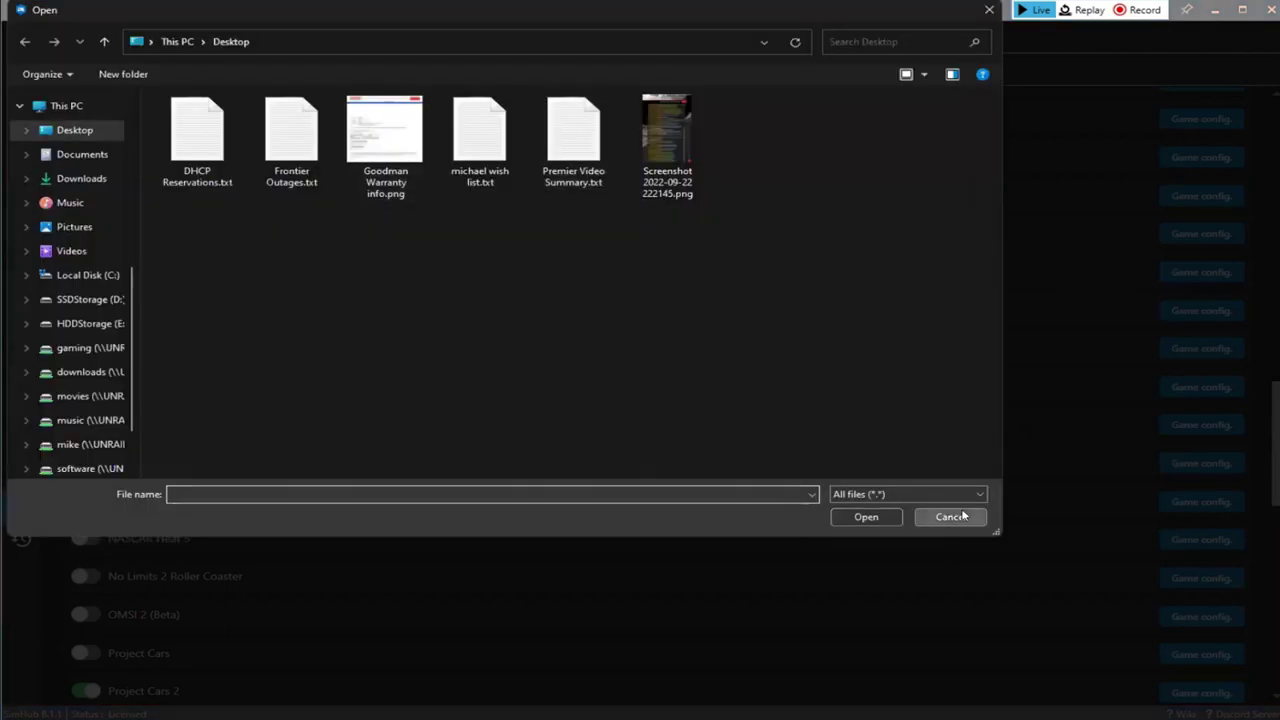
pyautogui.press('Escape')
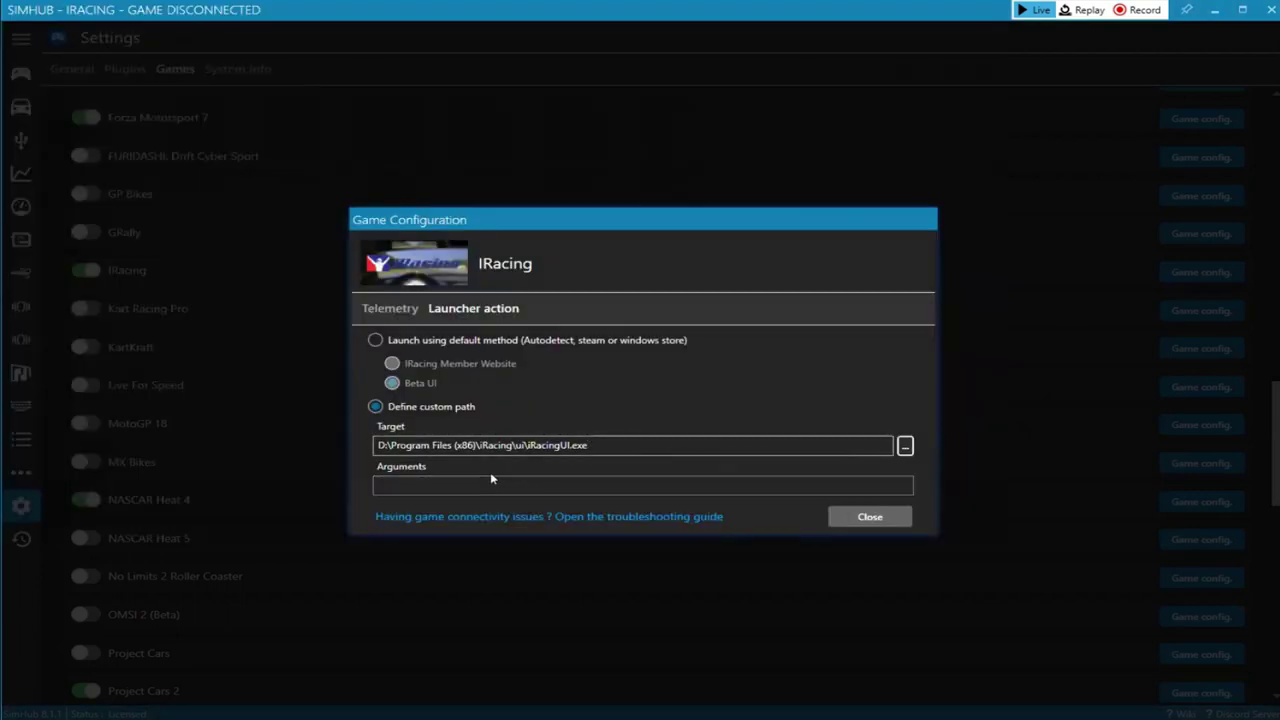
pyautogui.moveTo(378, 445); pyautogui.dragTo(617, 447)
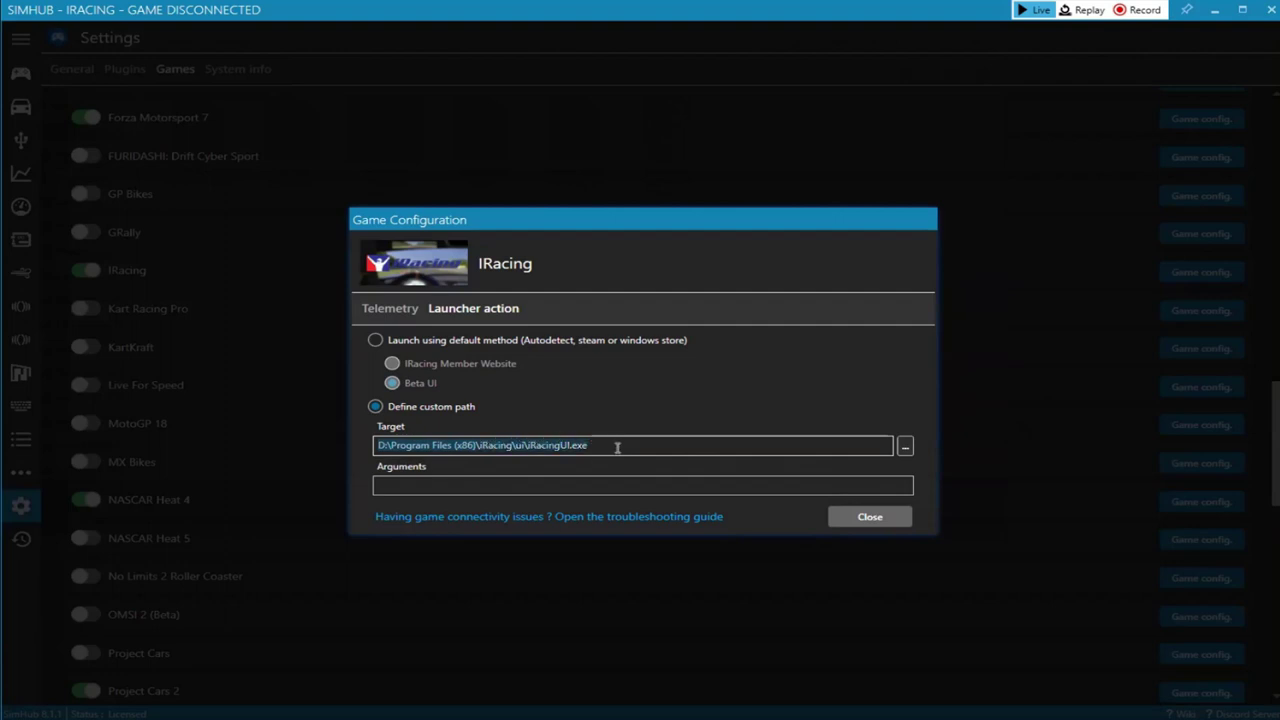
pyautogui.click(617, 447)
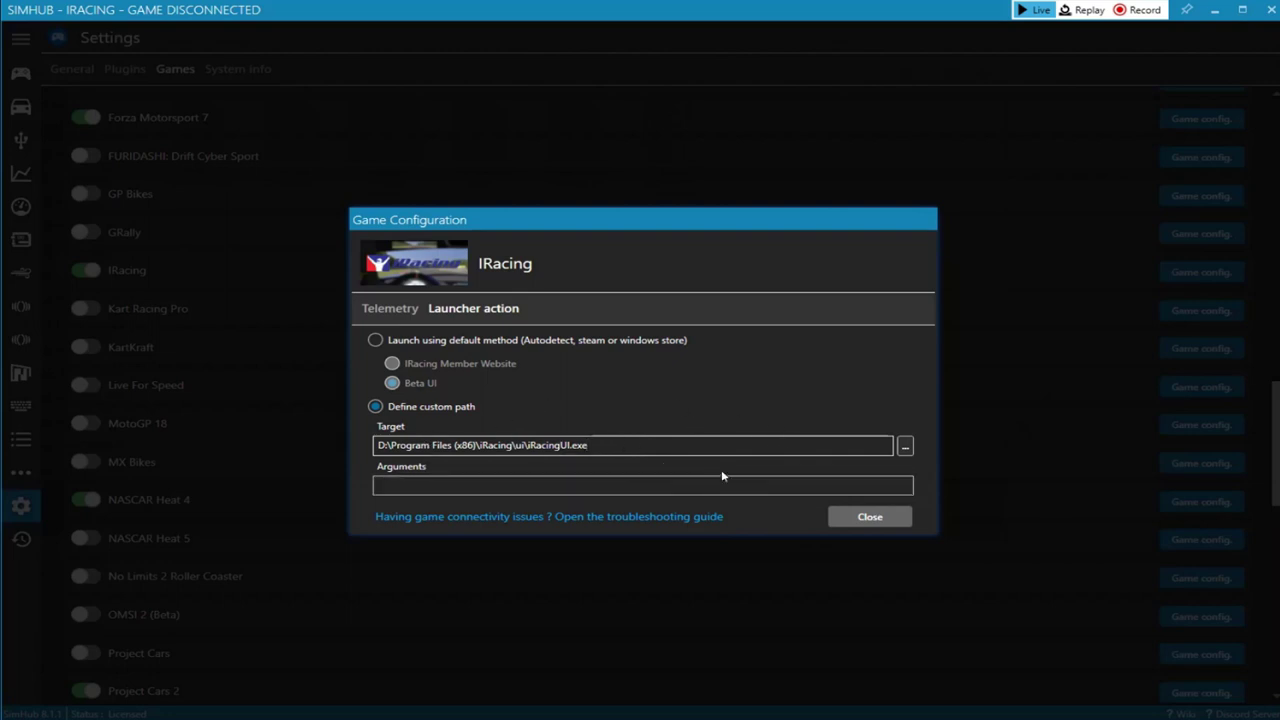
pyautogui.click(802, 564)
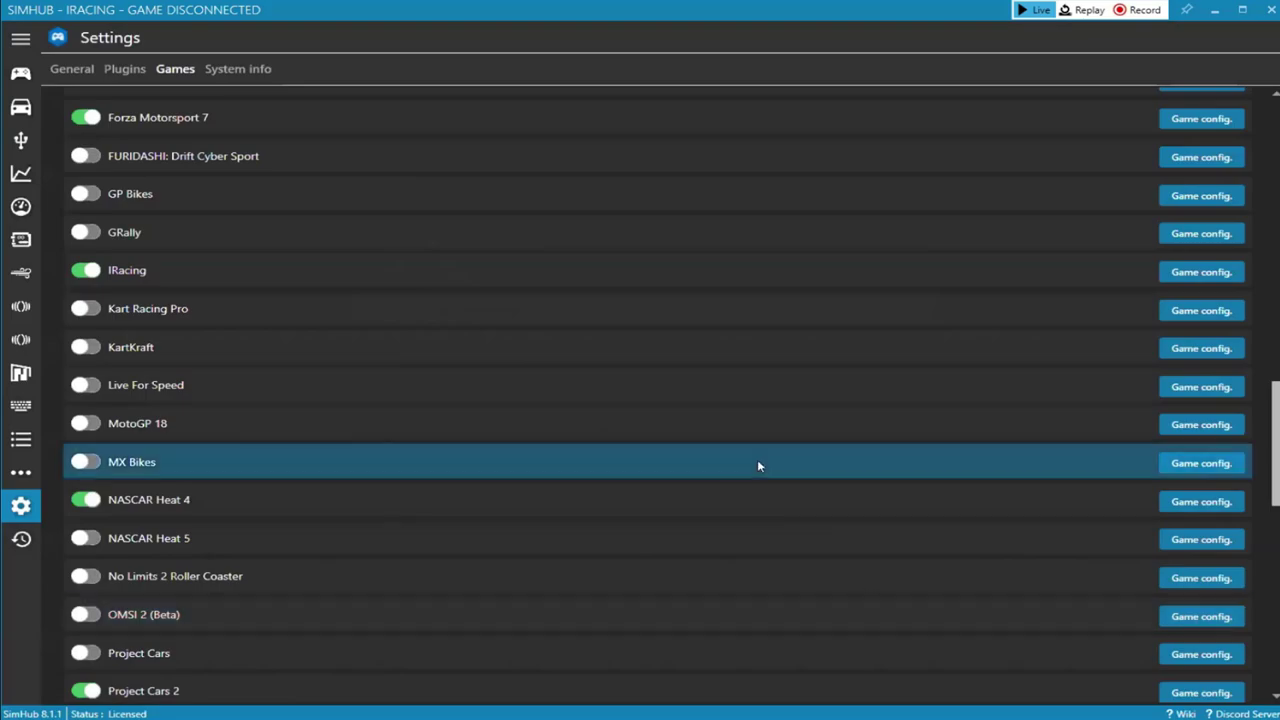
# Expand the navigation sidebar to show its labels and return to the games homepage.
pyautogui.click(20, 38)
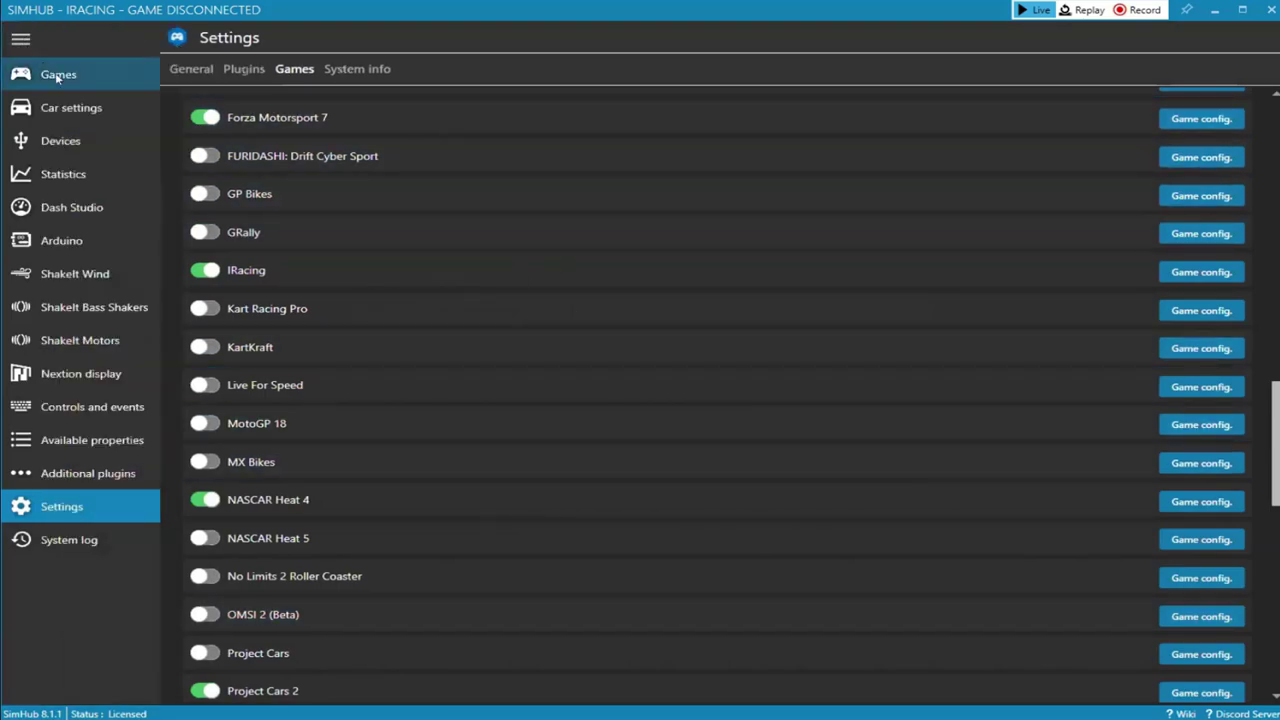
pyautogui.click(80, 80)
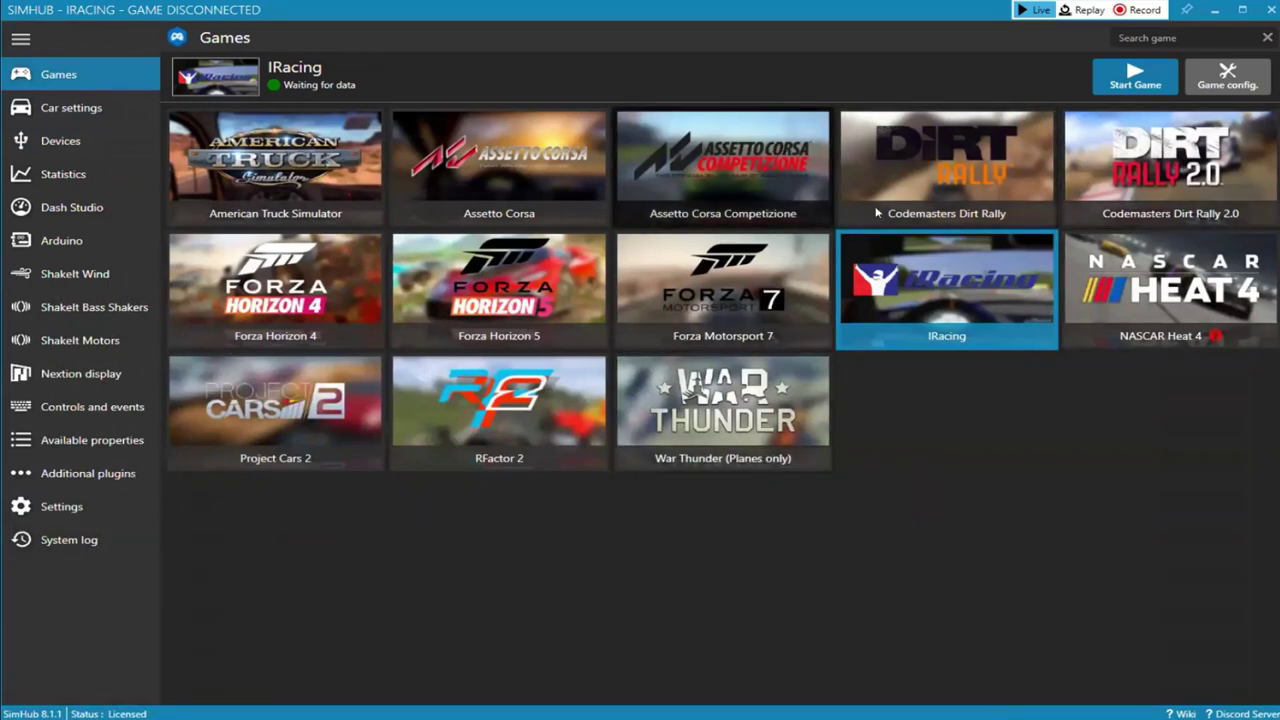
pyautogui.moveTo(946, 305)
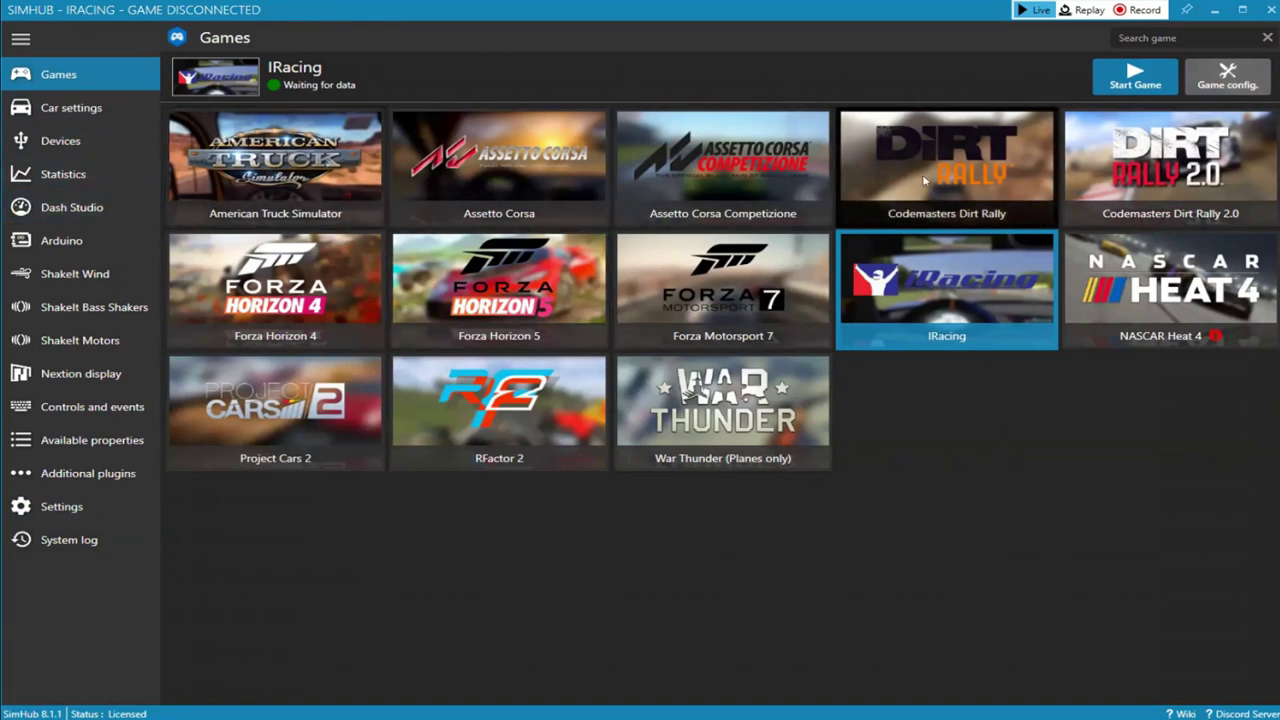
pyautogui.moveTo(920, 274)
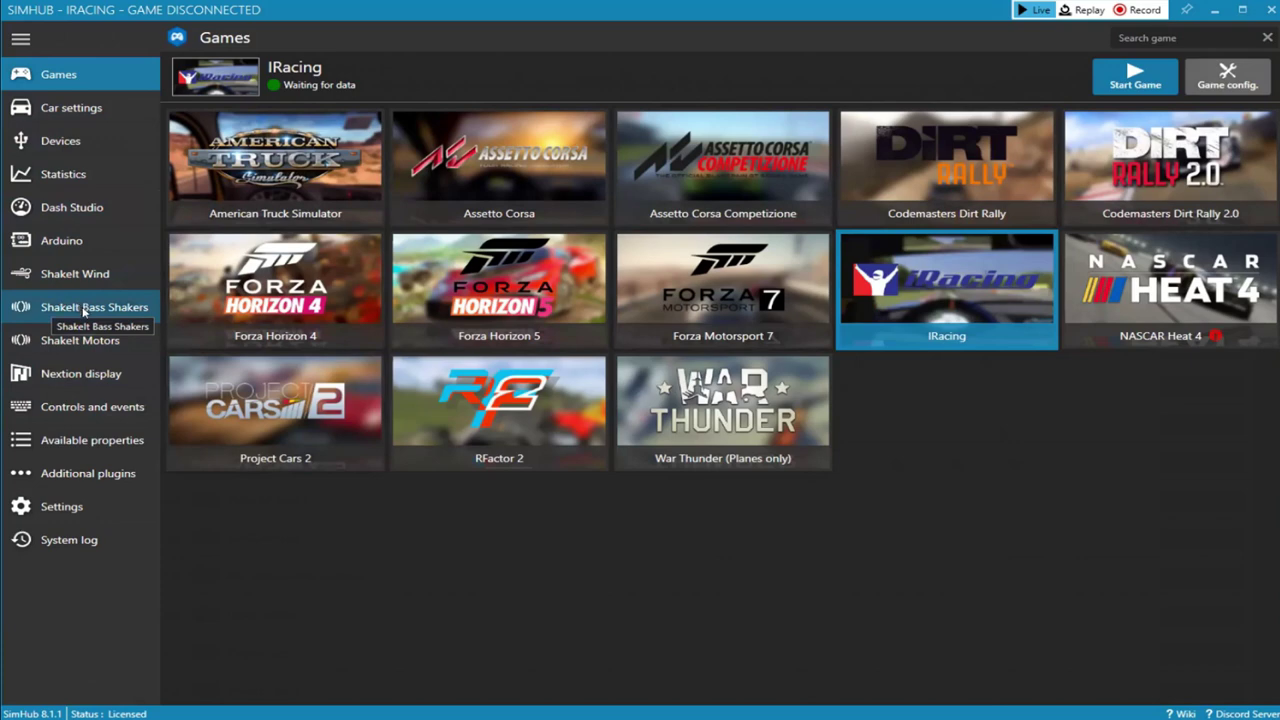
# Open the ShakeIt Bass Shakers effects list and check the sound output devices before returning to the effects profile.
pyautogui.click(89, 310)
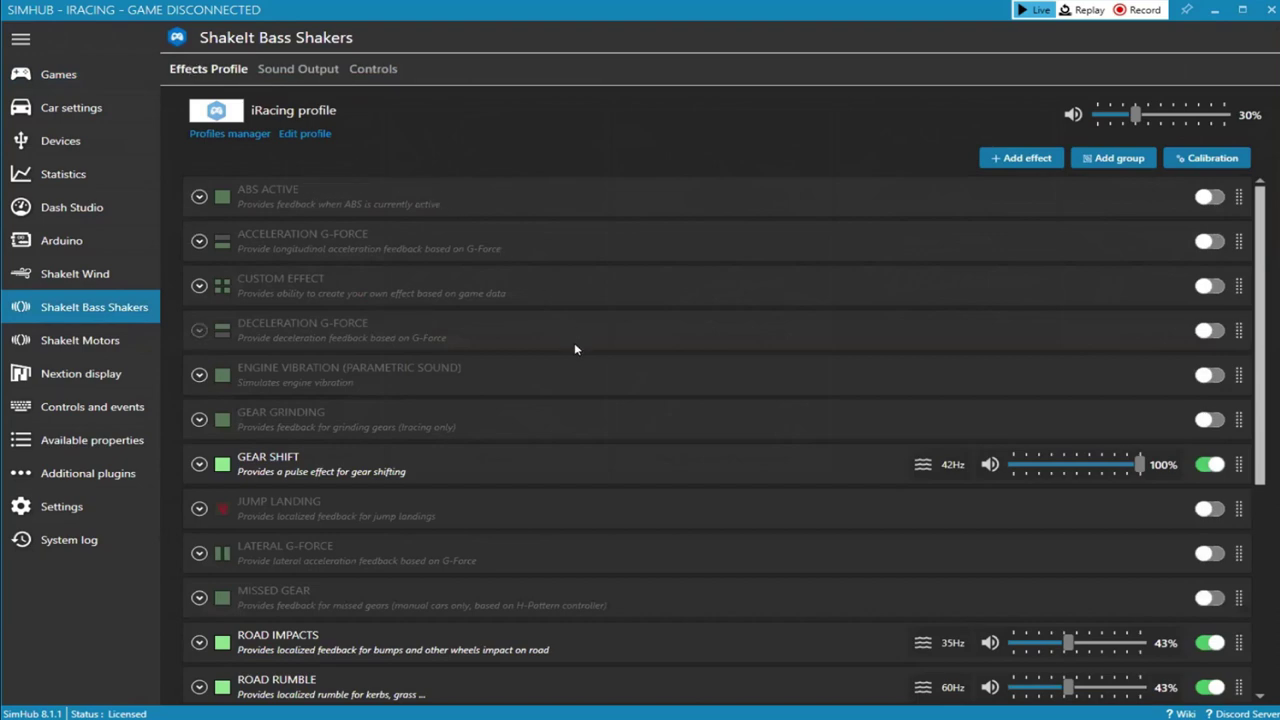
pyautogui.scroll(-5, 570, 400)
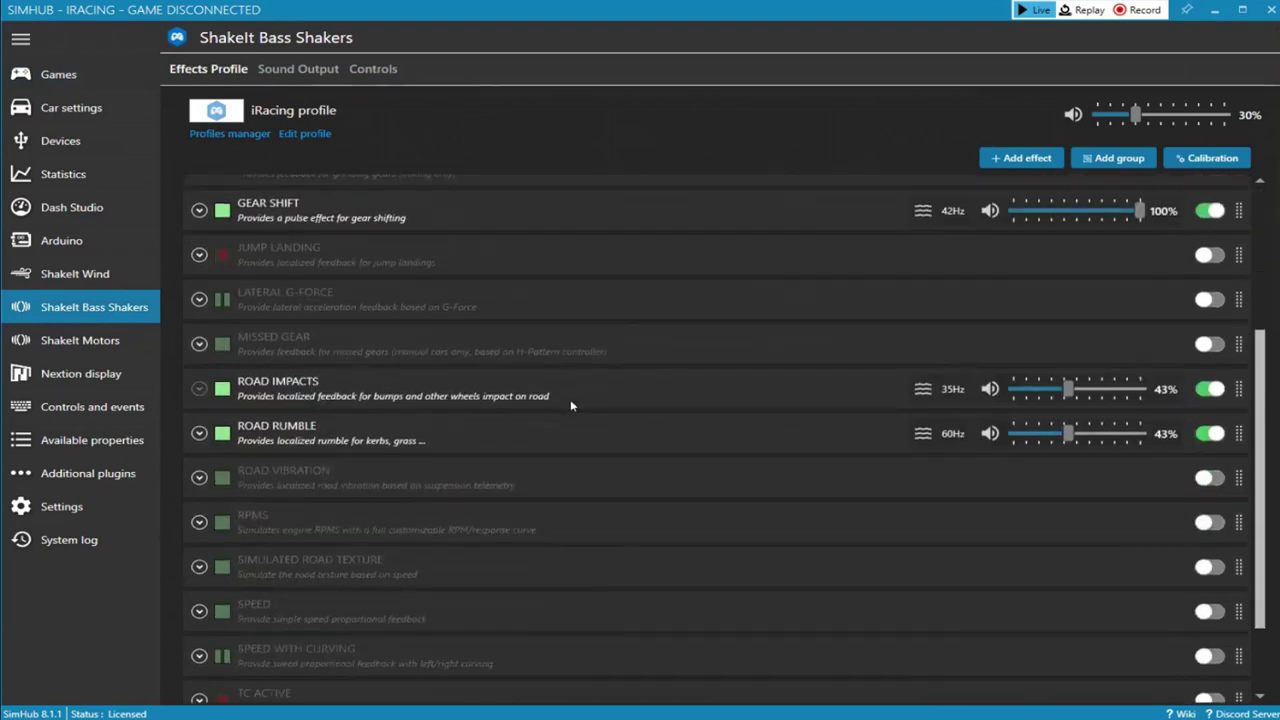
pyautogui.scroll(-2, 570, 400)
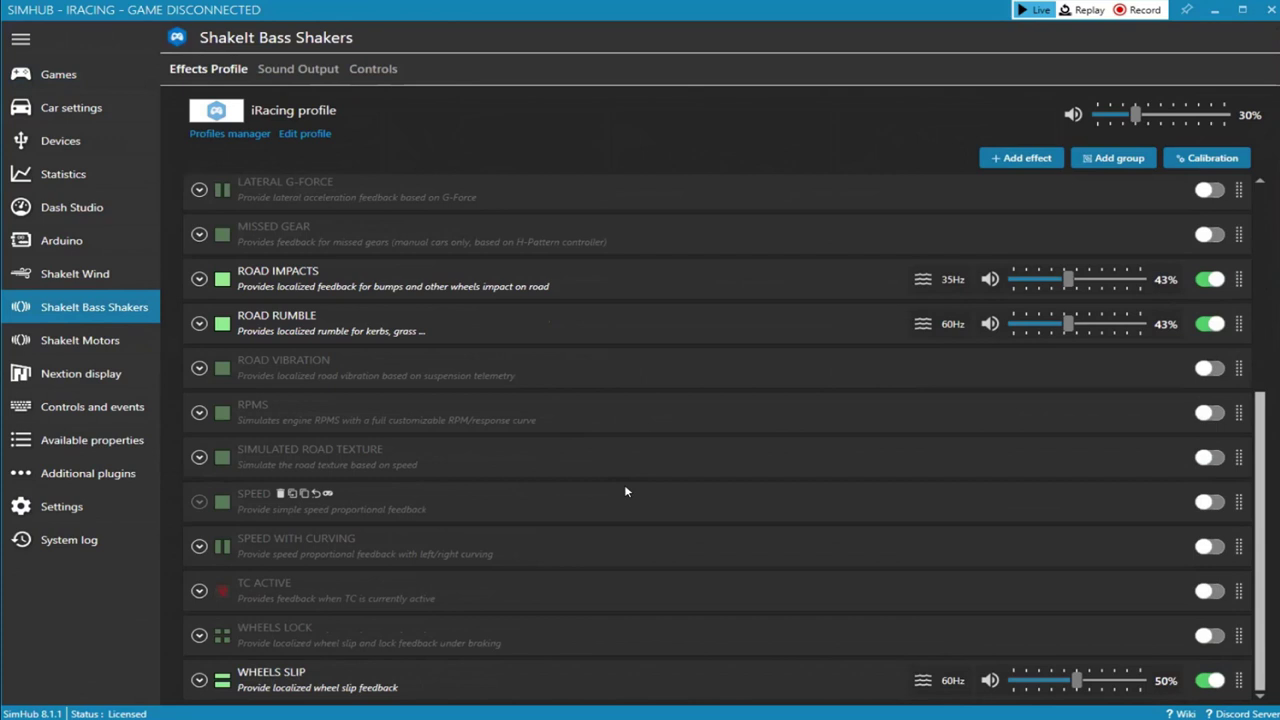
pyautogui.click(306, 75)
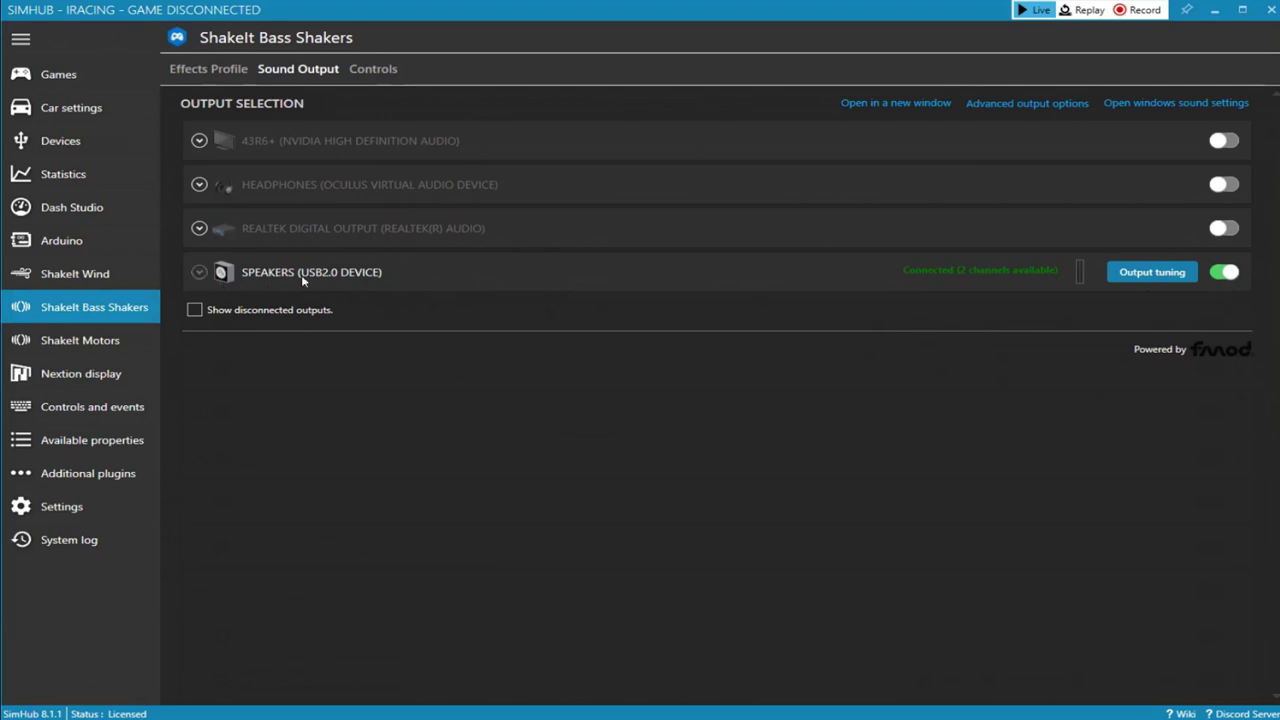
pyautogui.click(222, 70)
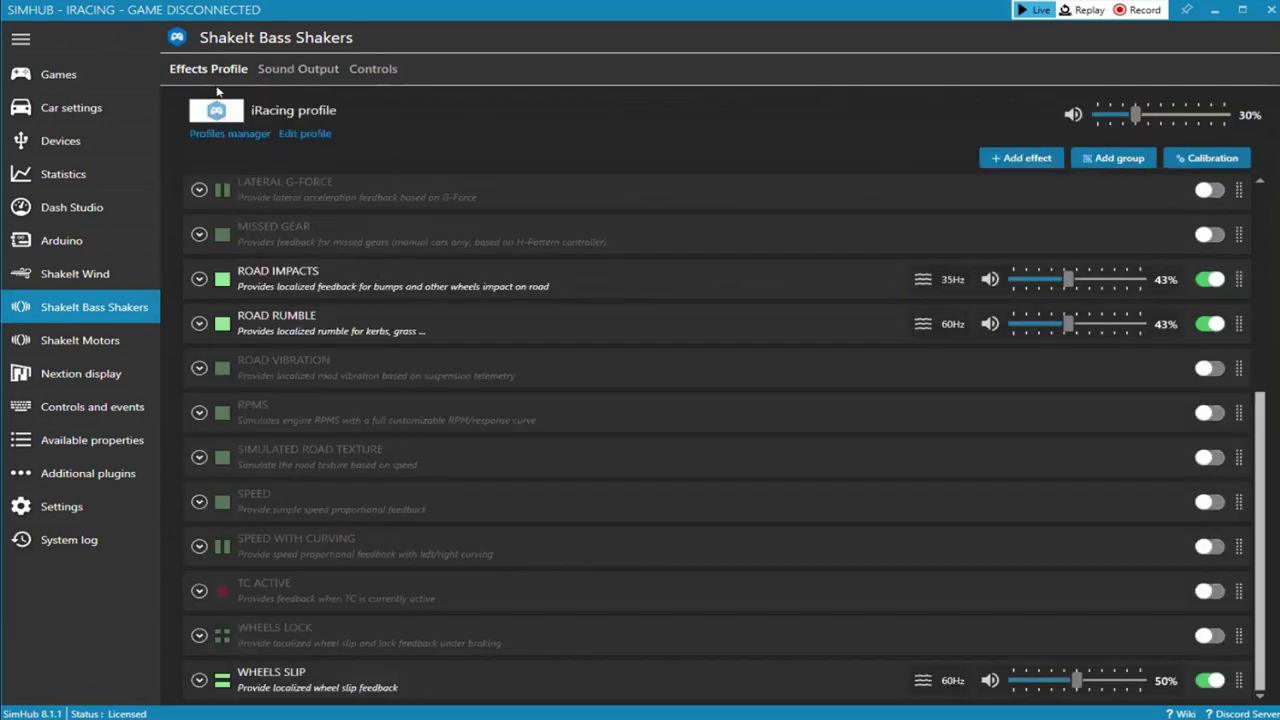
pyautogui.scroll(5, 464, 358)
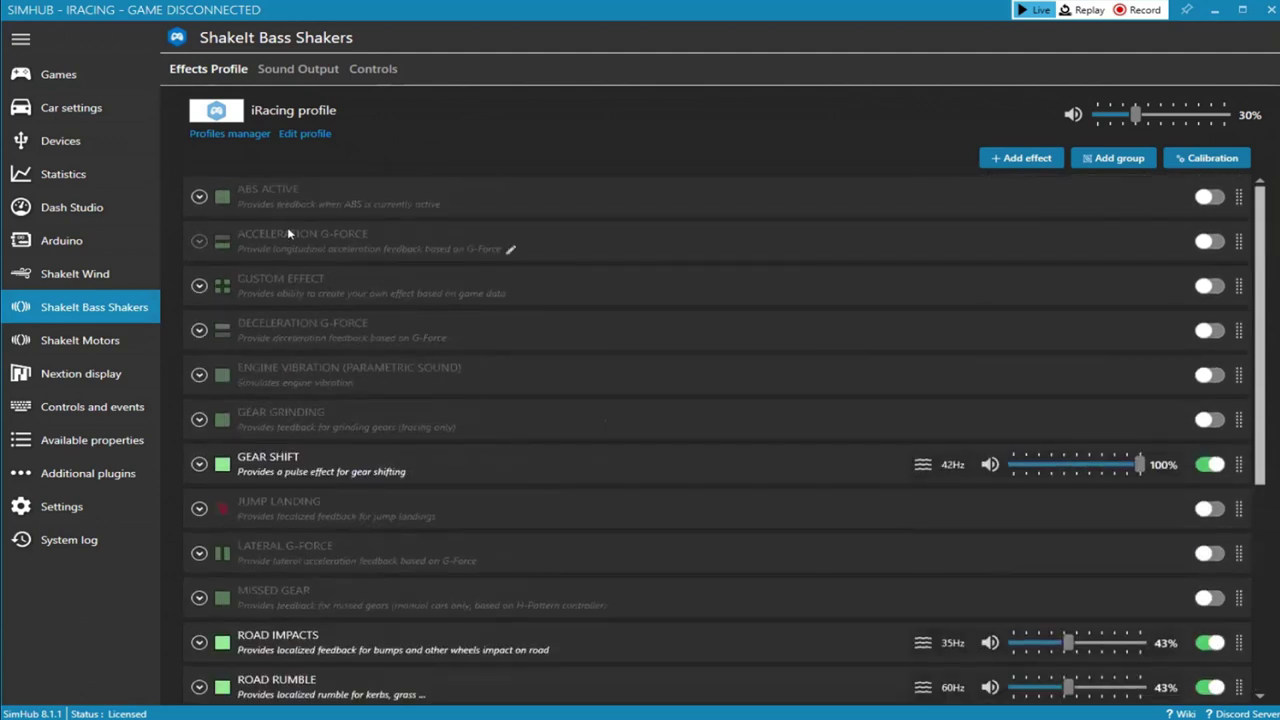
# Review the available bass shaker effects in the iRacing profile from ABS Active through Wheels Slip.
pyautogui.moveTo(272, 196)
pyautogui.scroll(-1, 726, 467)
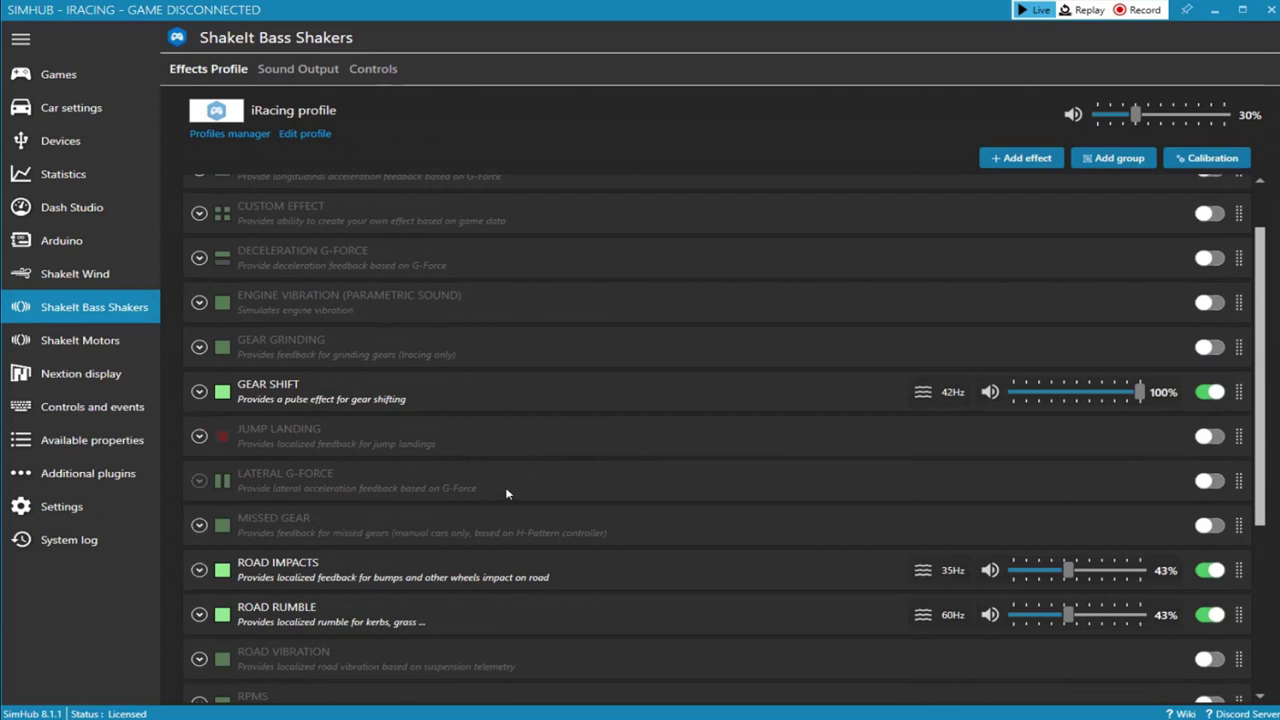
pyautogui.scroll(-2, 495, 515)
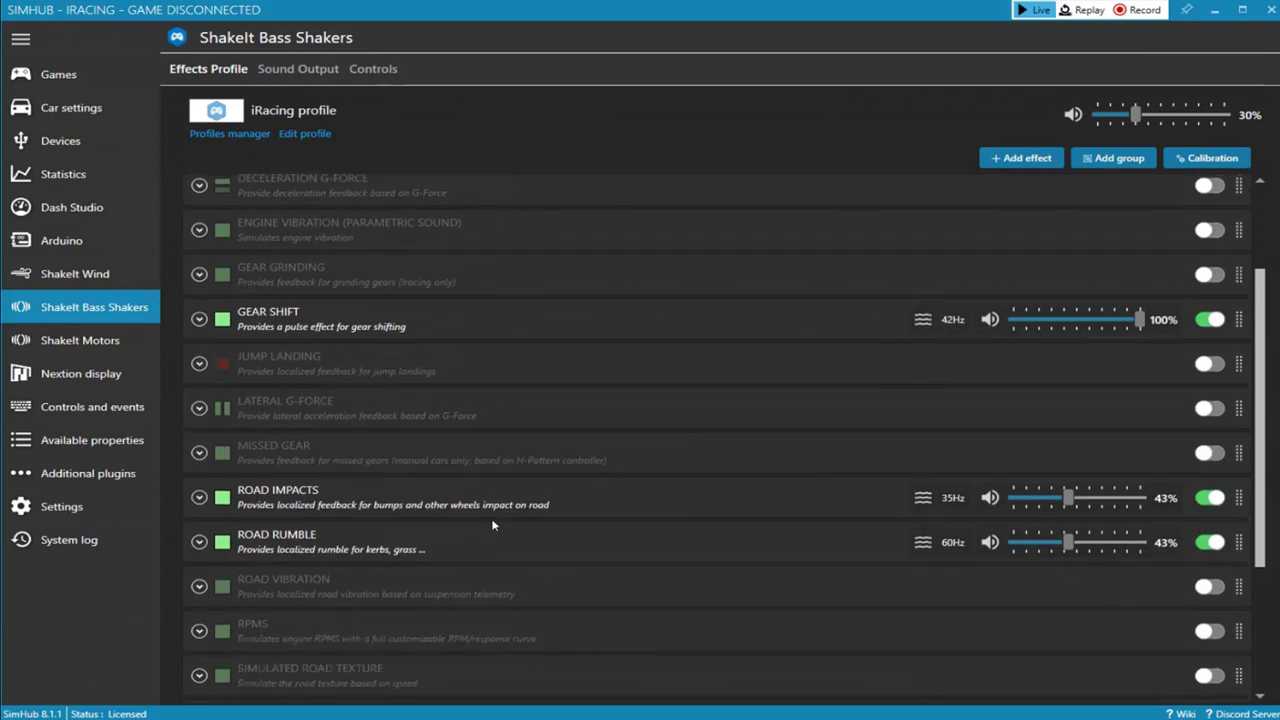
pyautogui.scroll(-2, 501, 512)
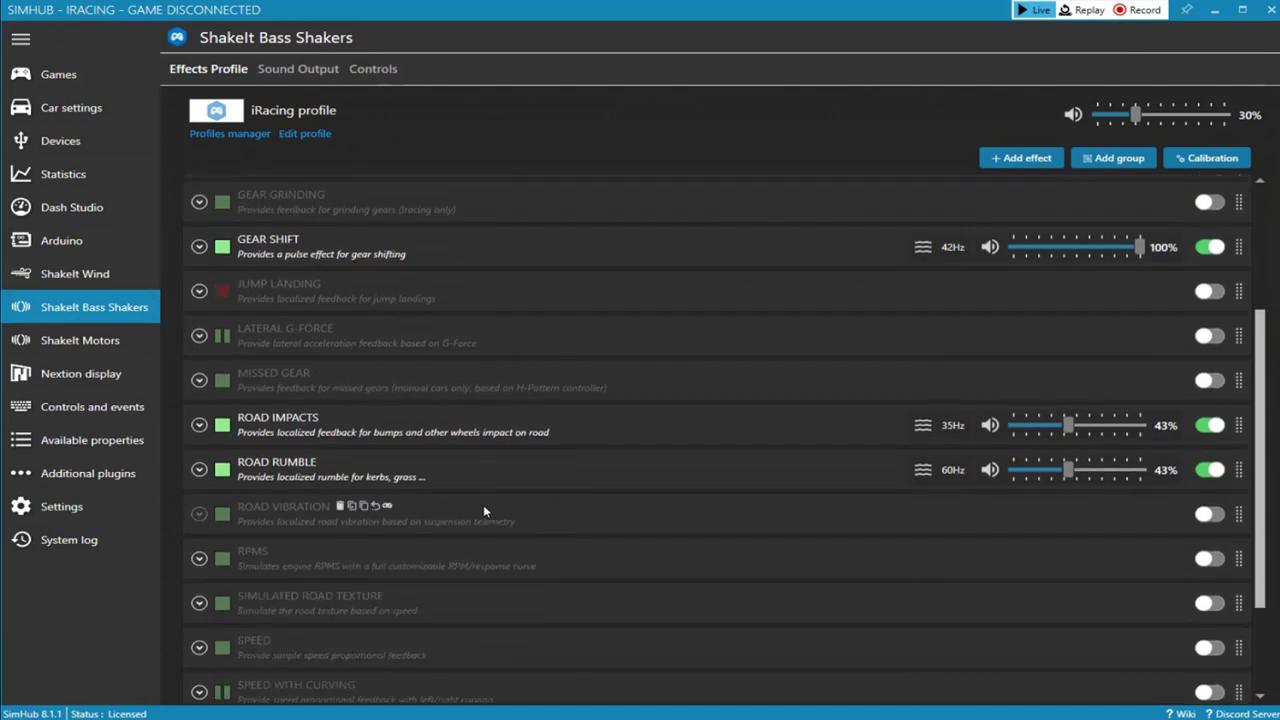
pyautogui.scroll(-2, 516, 537)
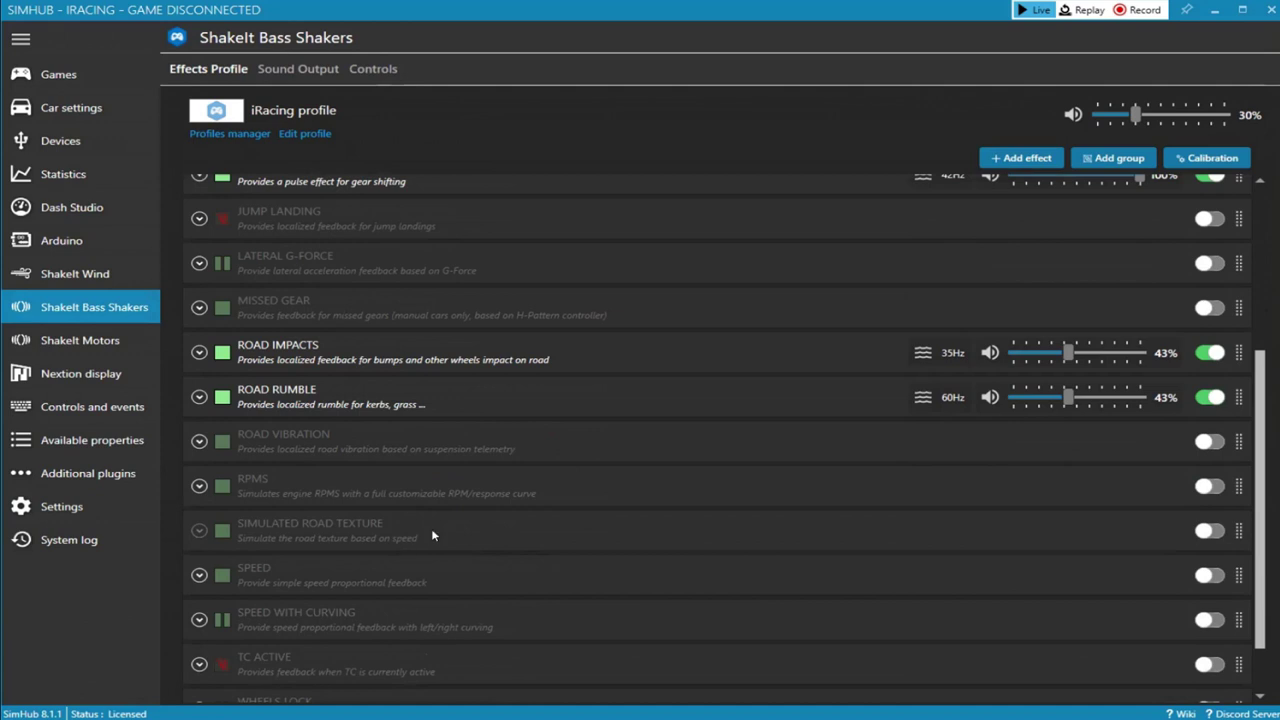
pyautogui.scroll(-2, 432, 535)
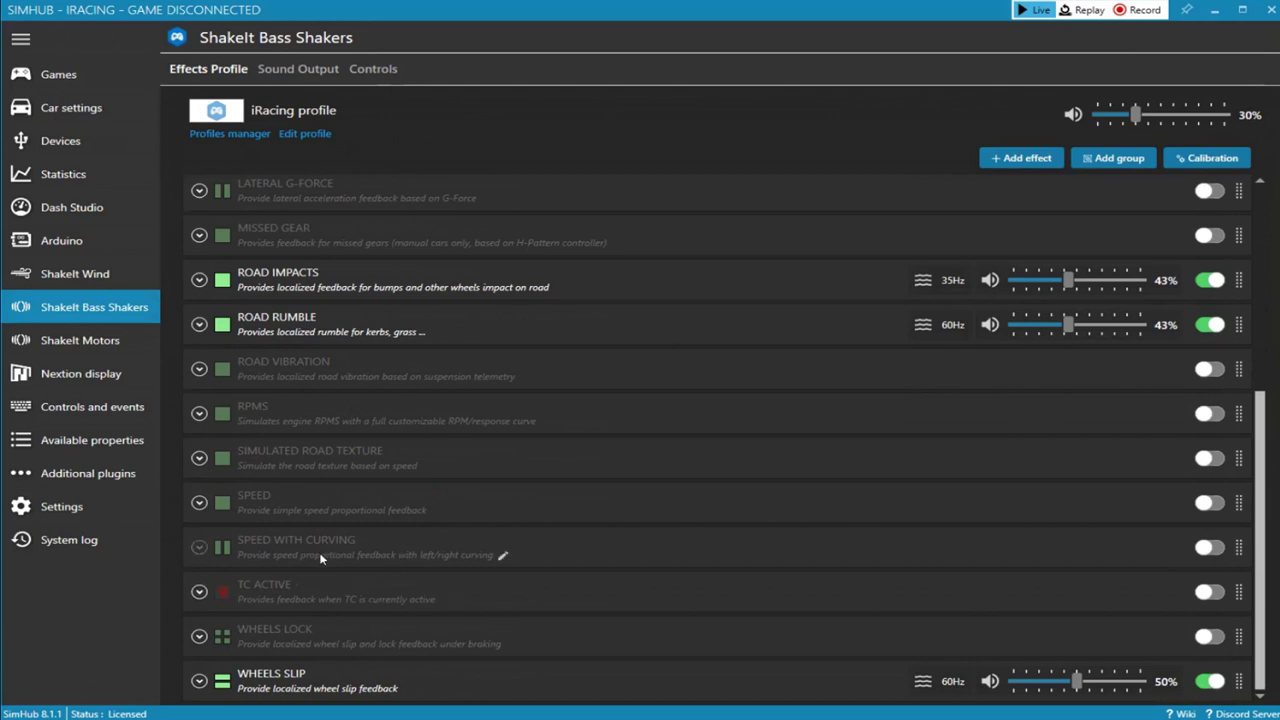
pyautogui.moveTo(356, 630)
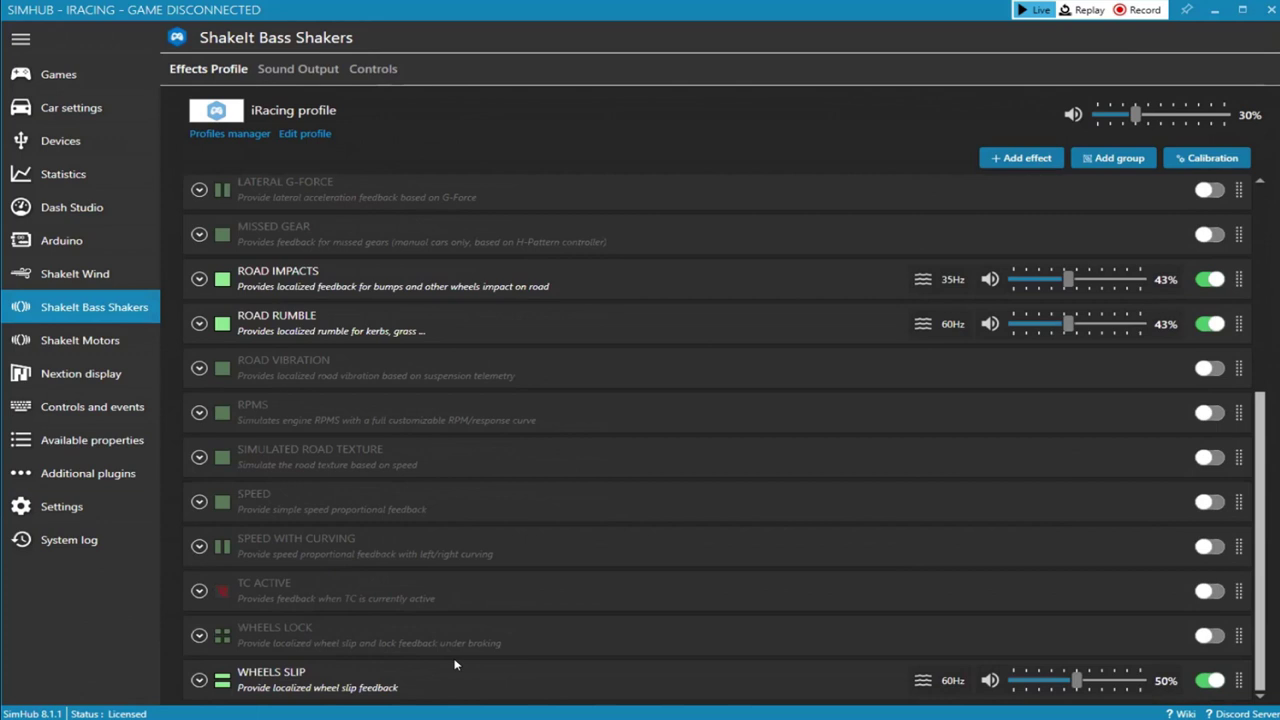
pyautogui.moveTo(461, 637)
pyautogui.scroll(2, 355, 358)
pyautogui.scroll(3, 360, 360)
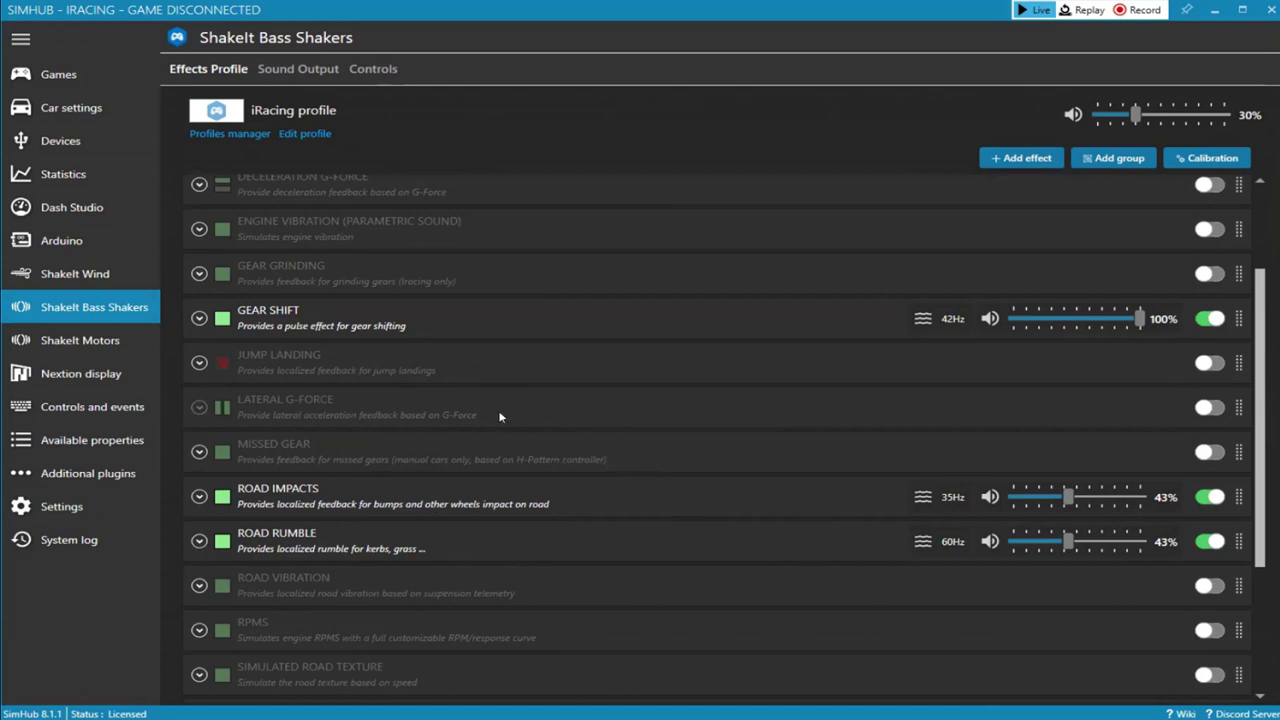
pyautogui.scroll(1, 511, 350)
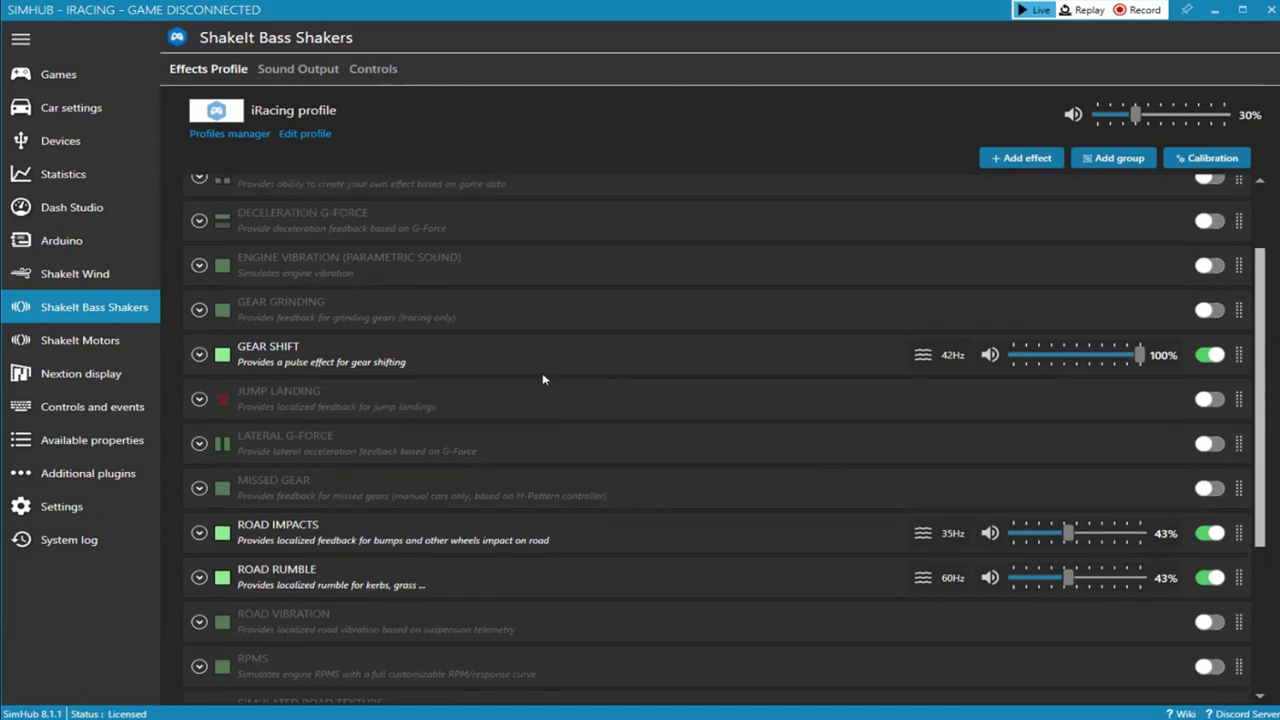
pyautogui.scroll(3, 543, 384)
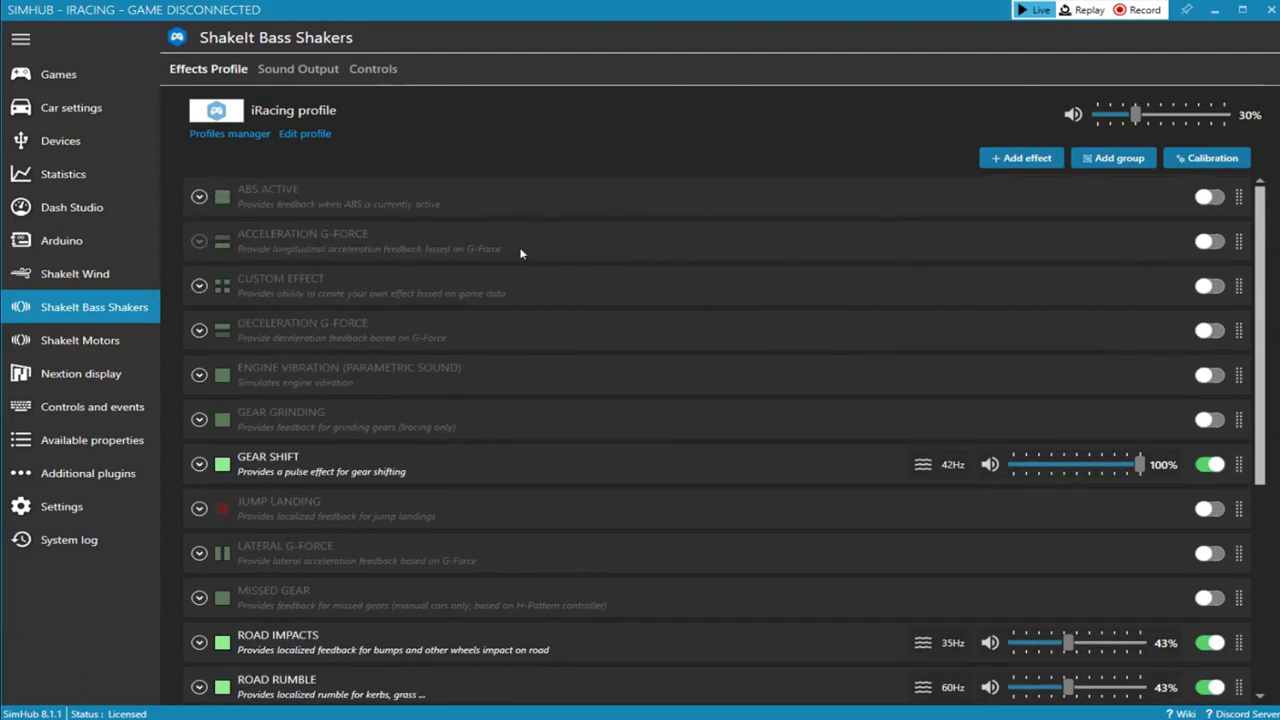
# Examine the frequency and volume settings of the enabled Gear Shift, Road Impacts, Road Rumble and Wheels Slip effects.
pyautogui.moveTo(300, 195)
pyautogui.moveTo(339, 239)
pyautogui.scroll(-3, 1038, 425)
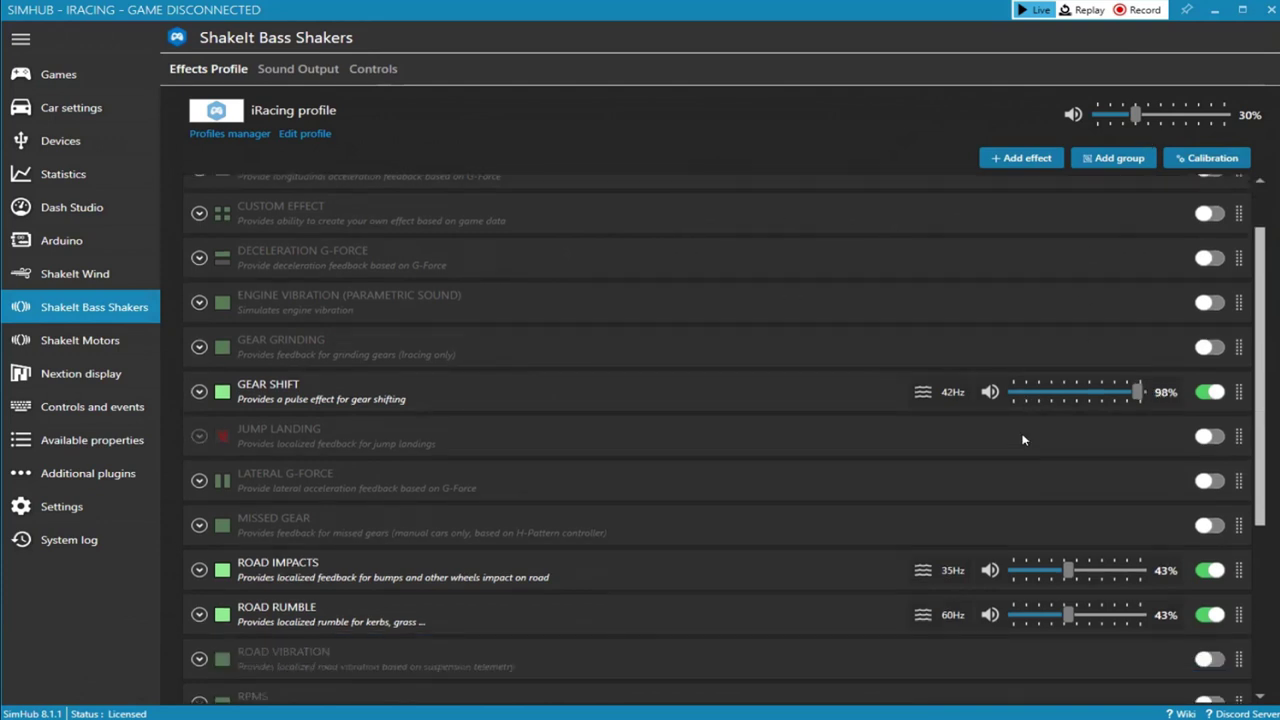
pyautogui.scroll(-1, 1025, 425)
pyautogui.scroll(-3, 1028, 426)
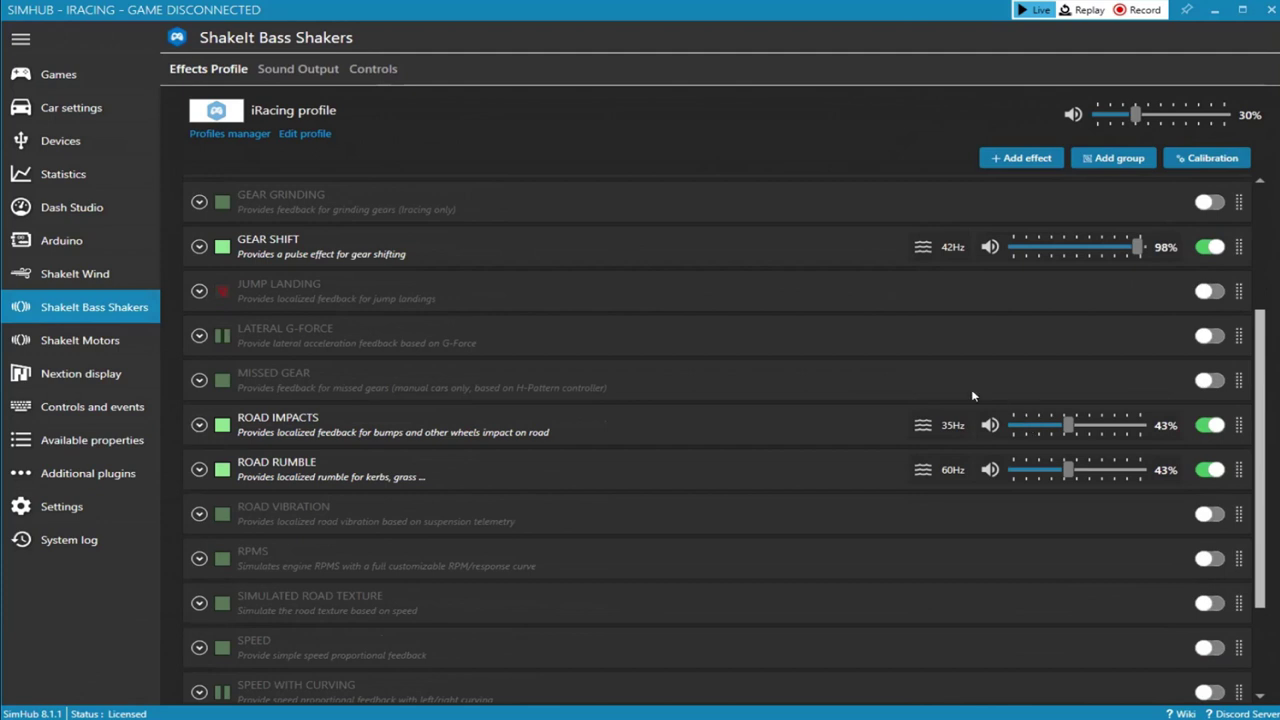
pyautogui.moveTo(1025, 278)
pyautogui.scroll(-1, 1005, 385)
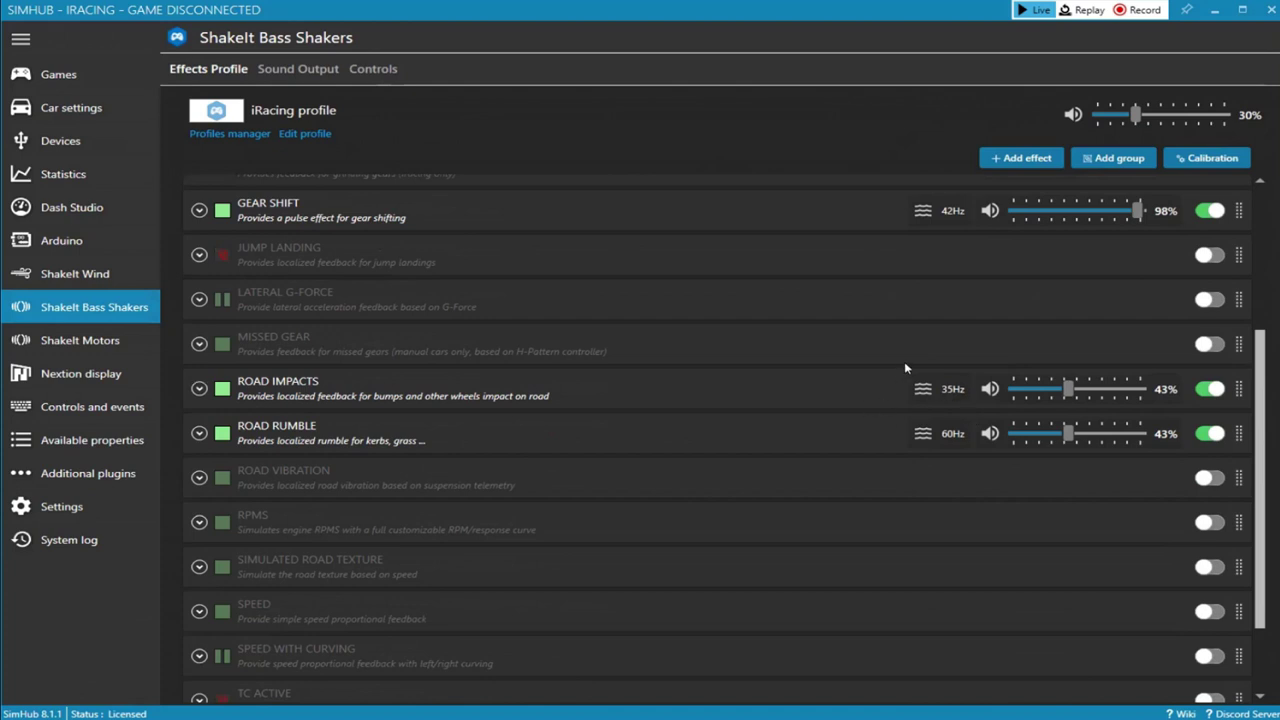
pyautogui.scroll(-1, 996, 445)
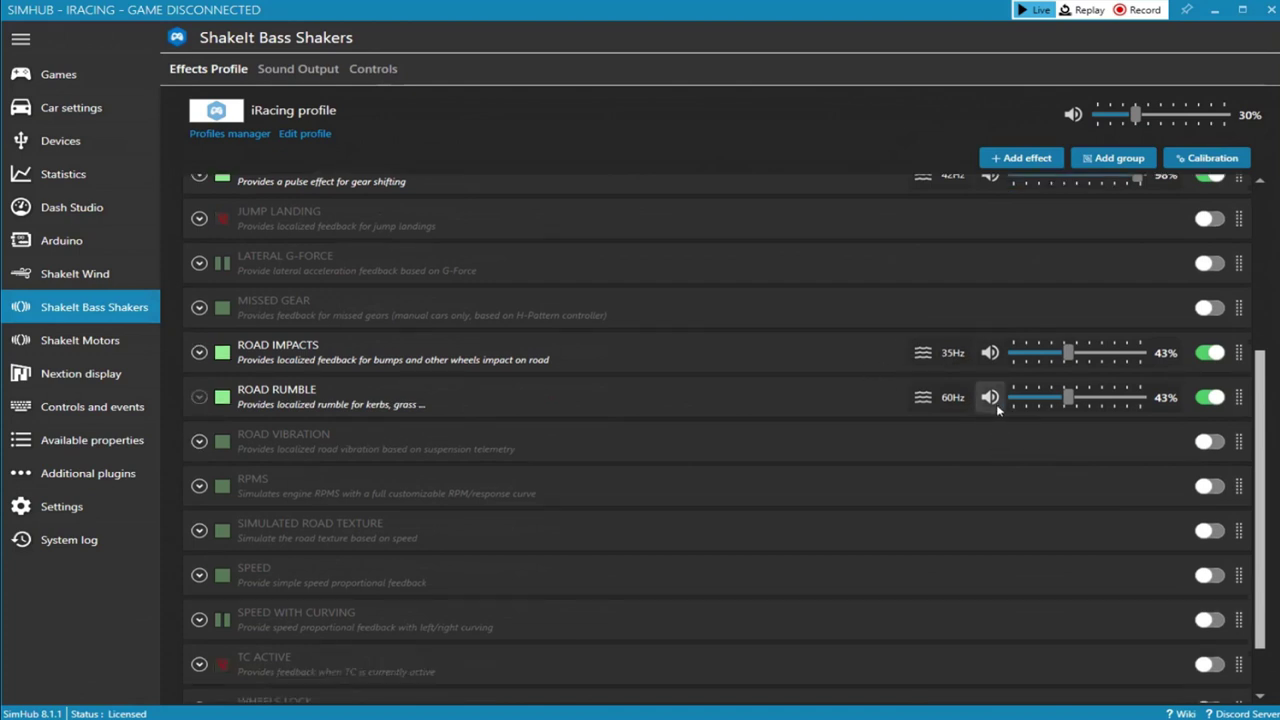
pyautogui.scroll(-1, 996, 410)
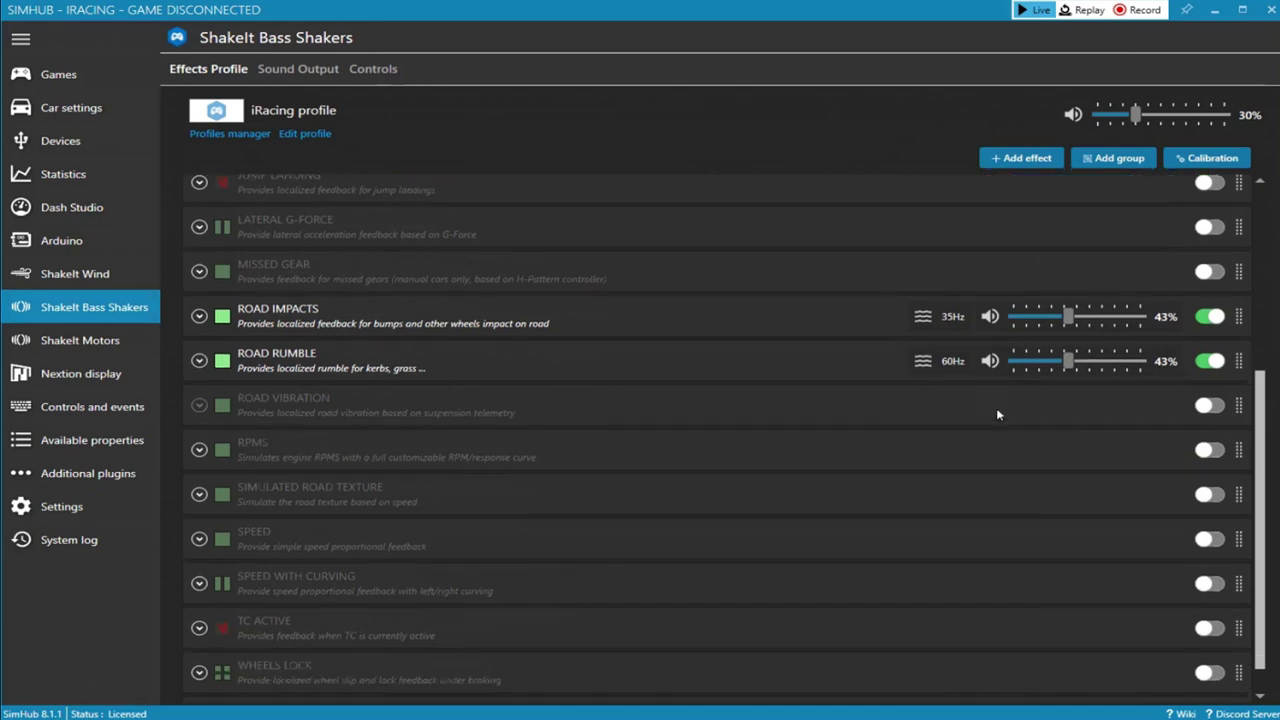
pyautogui.scroll(-1, 997, 414)
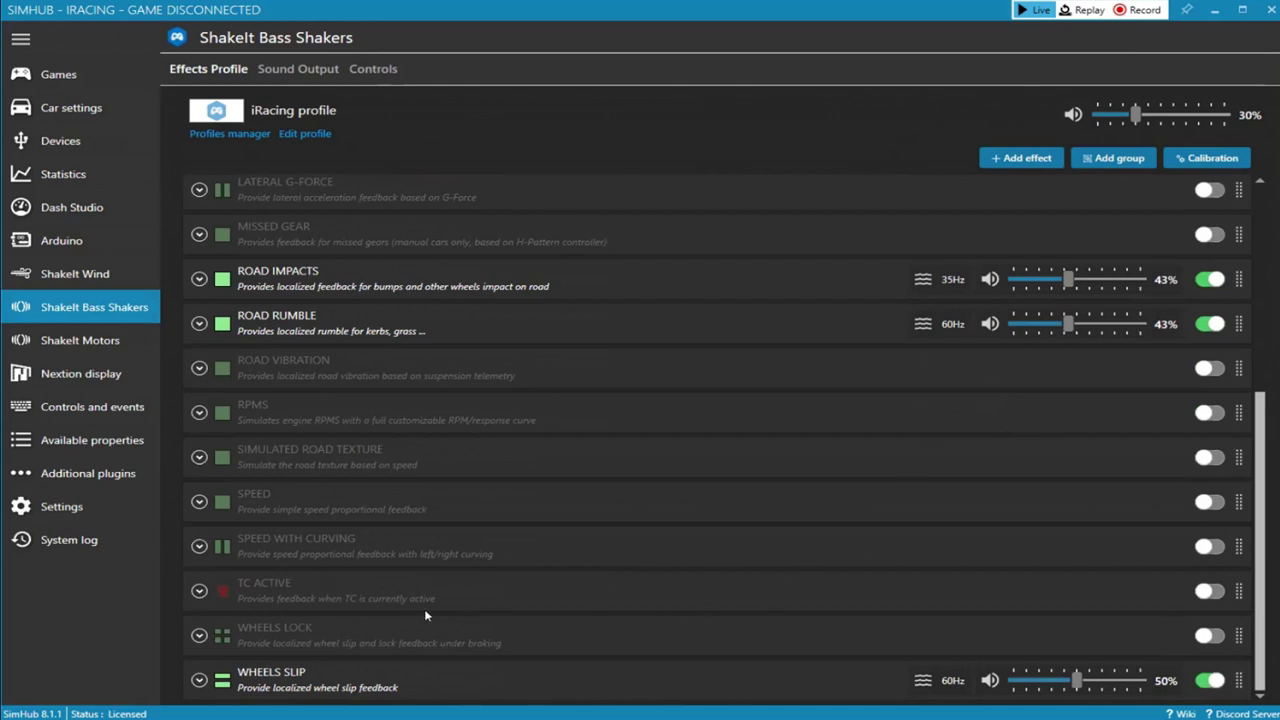
pyautogui.moveTo(322, 680)
pyautogui.moveTo(409, 630)
pyautogui.scroll(1, 962, 412)
pyautogui.scroll(3, 960, 412)
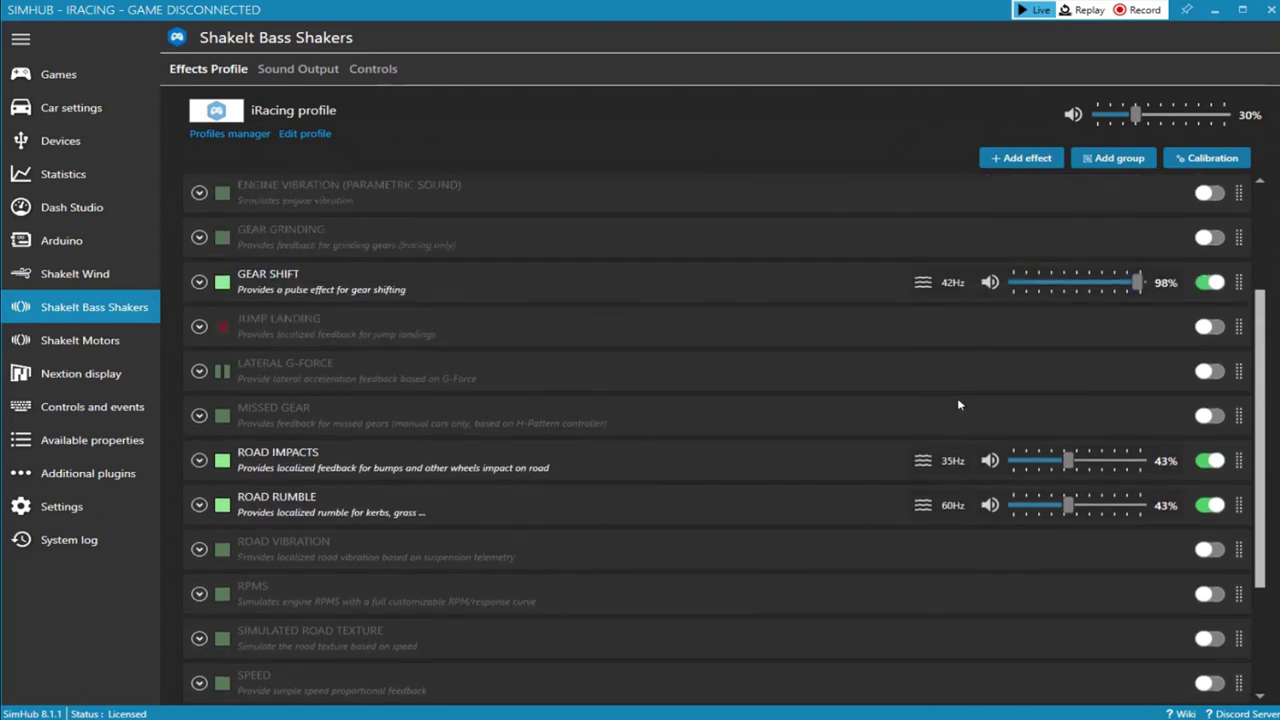
# Compare the frequency and volume values across the enabled effects in the iRacing profile, from Gear Shift down to Wheels Slip.
pyautogui.scroll(1, 957, 398)
pyautogui.scroll(-3, 957, 394)
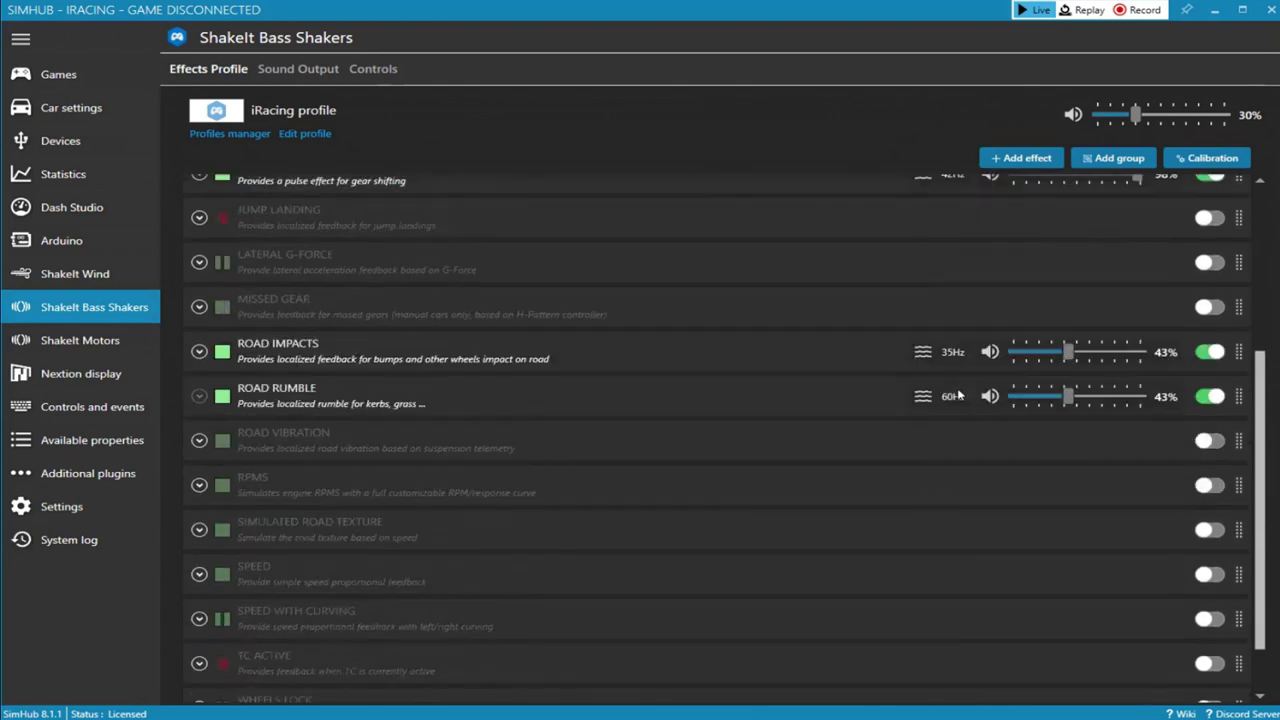
pyautogui.scroll(-2, 955, 394)
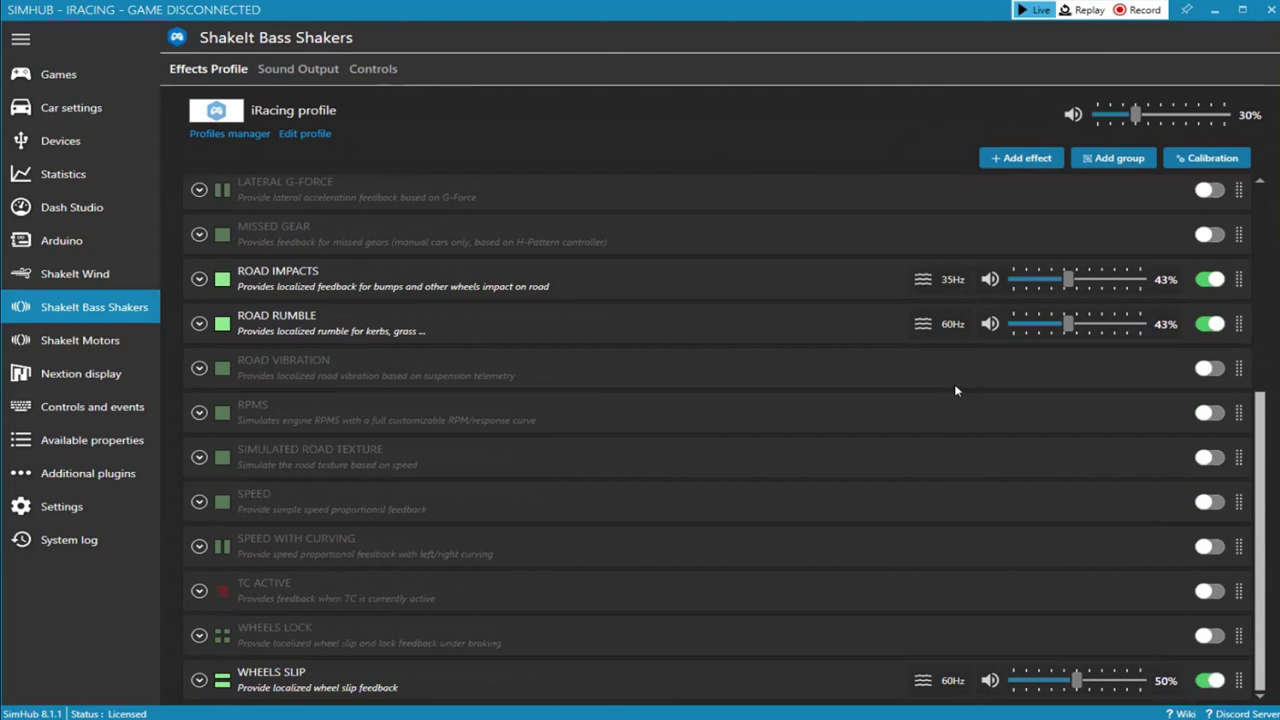
pyautogui.scroll(6, 955, 394)
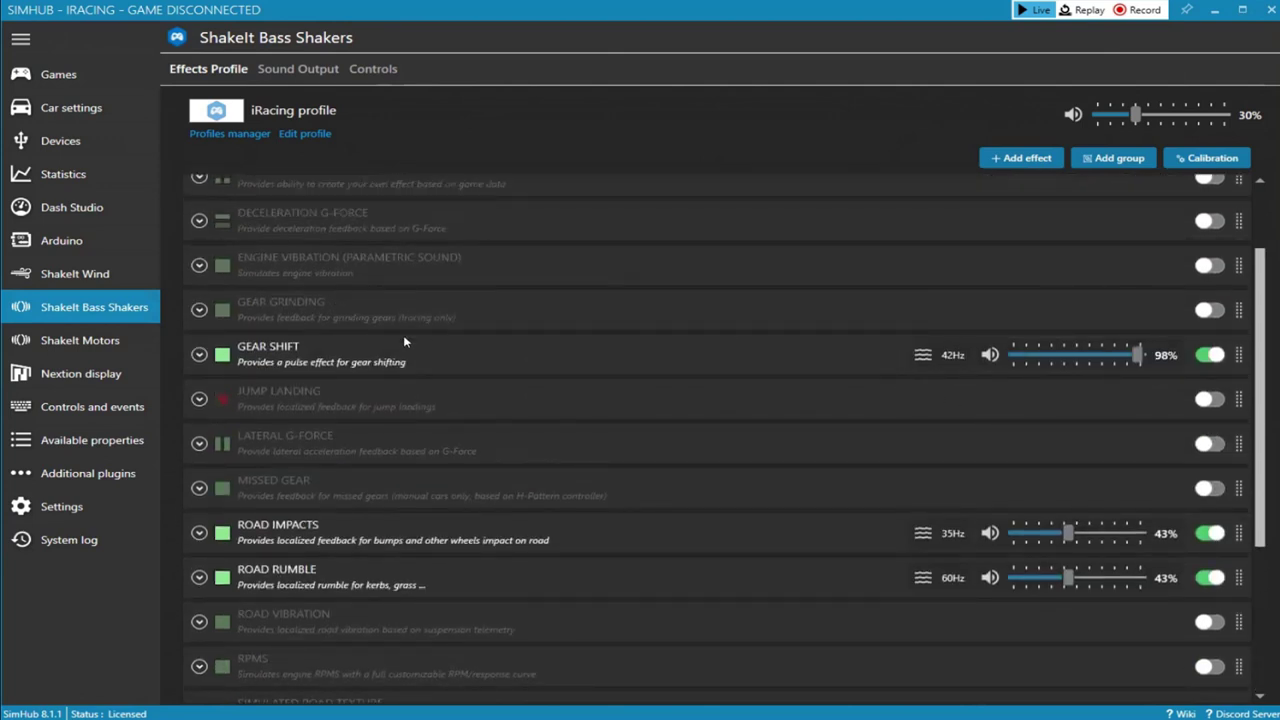
pyautogui.scroll(-1, 942, 433)
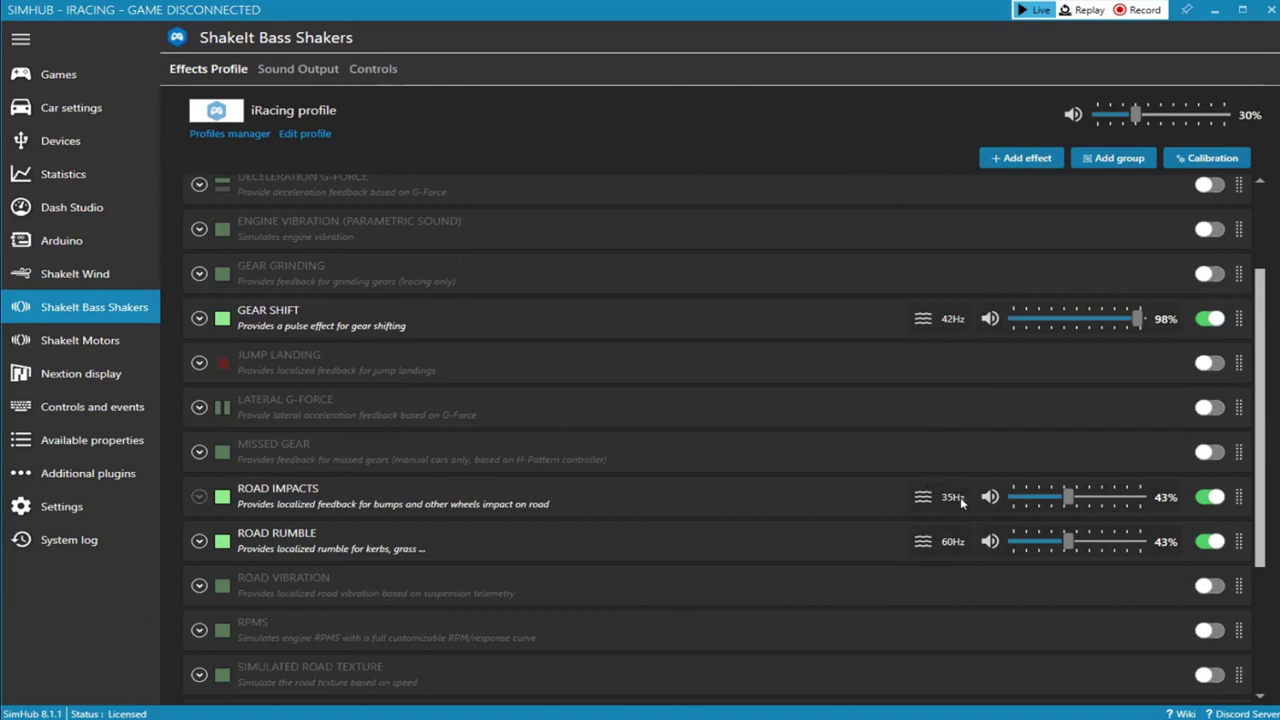
pyautogui.scroll(-4, 960, 497)
pyautogui.scroll(-1, 963, 495)
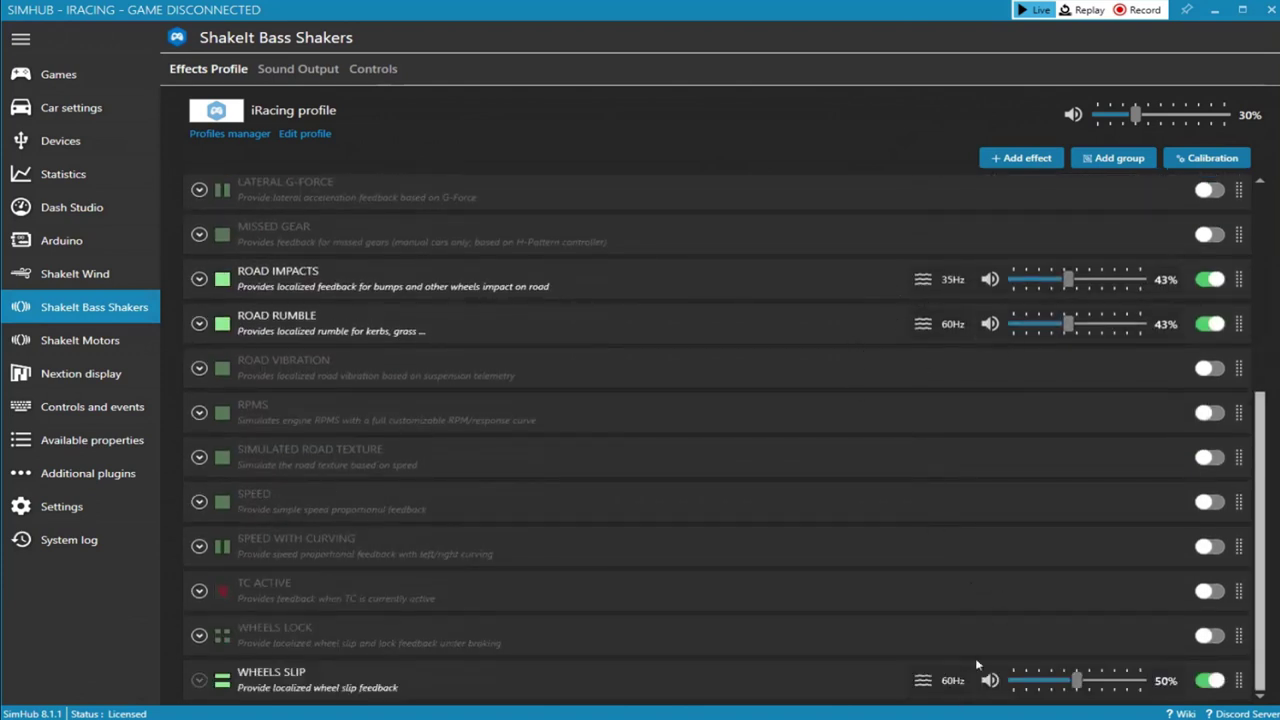
pyautogui.scroll(6, 1063, 463)
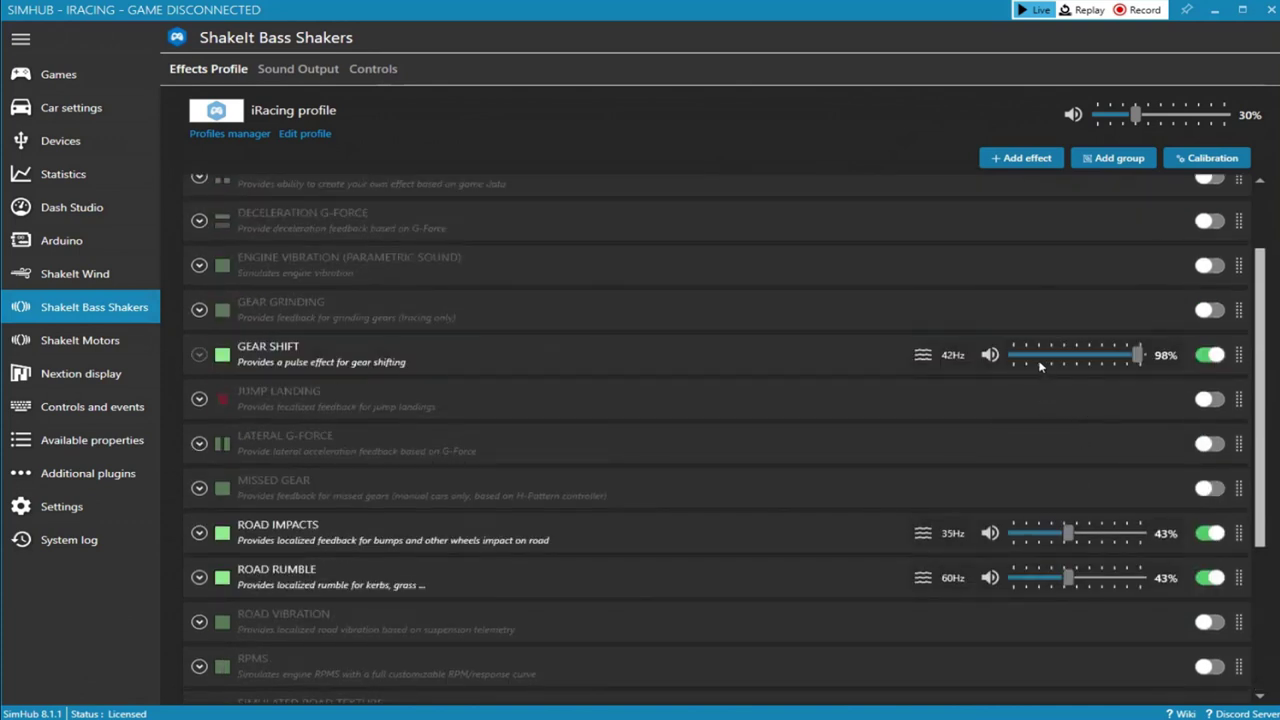
pyautogui.scroll(-3, 1035, 375)
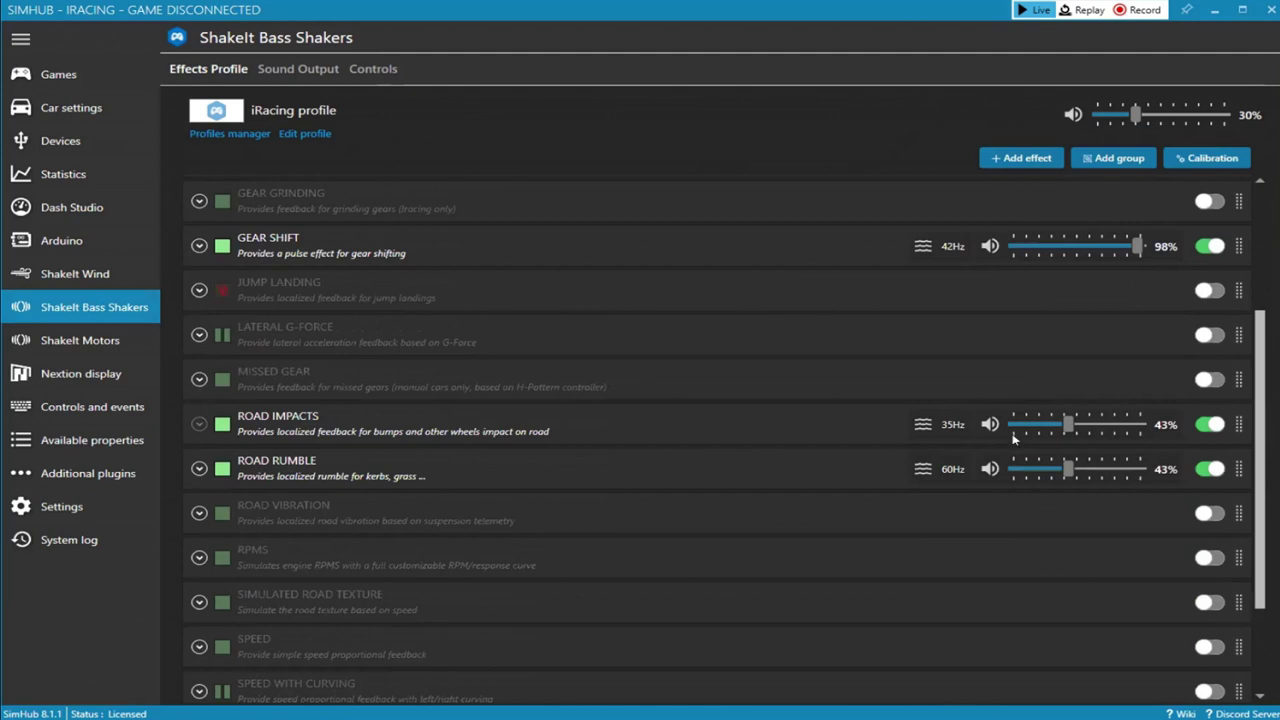
pyautogui.scroll(-4, 1005, 444)
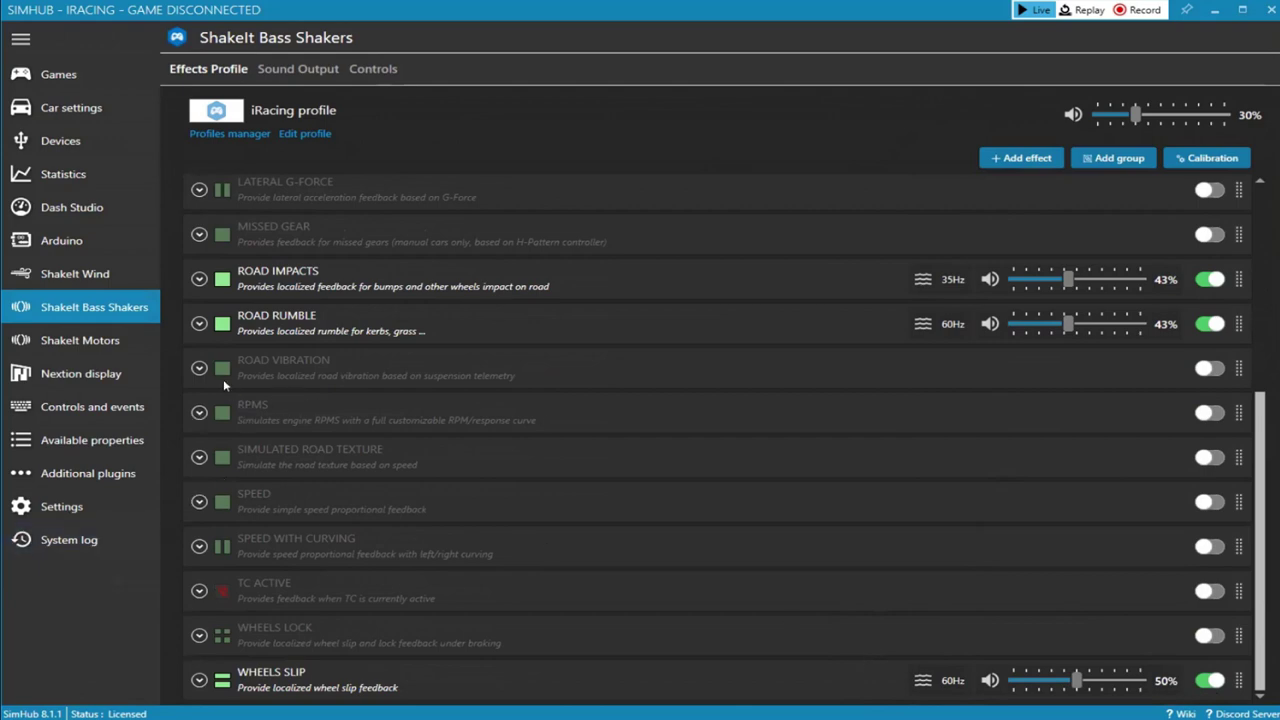
# Open the Gear Shift effect's detailed settings, test its pulse and collapse the effect.
pyautogui.scroll(3, 225, 385)
pyautogui.click(195, 395)
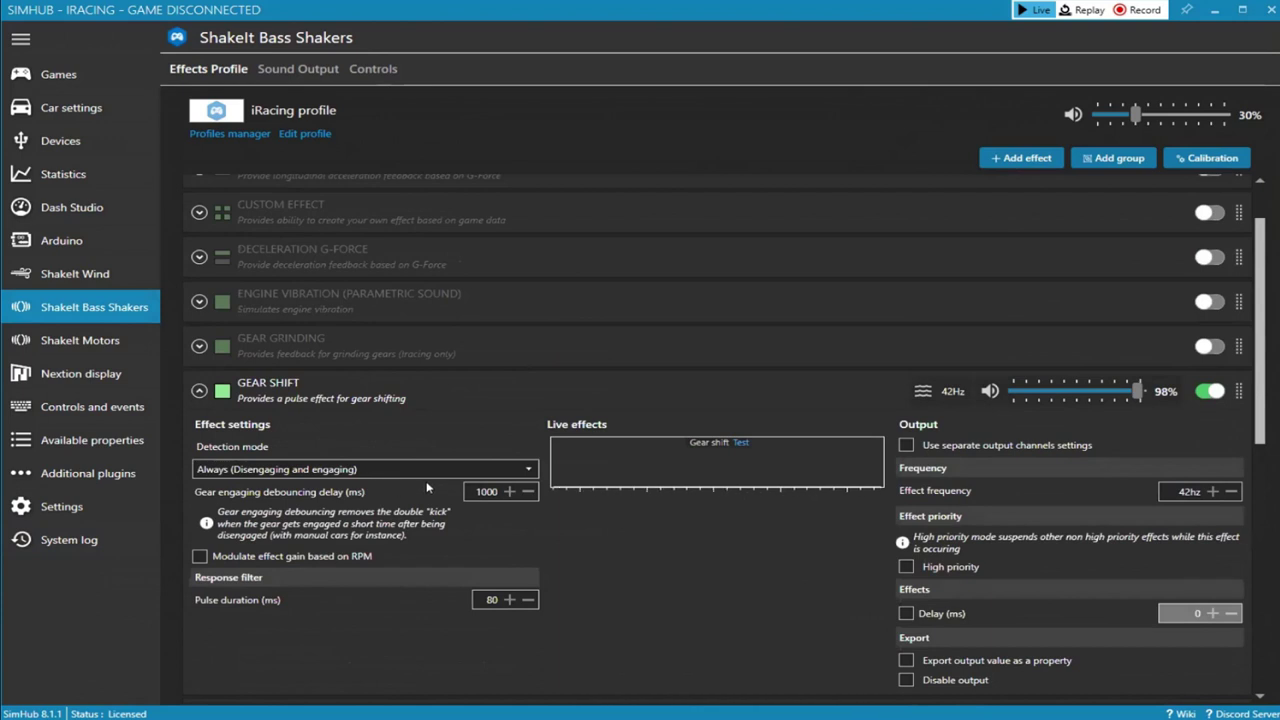
pyautogui.click(740, 443)
pyautogui.scroll(-1, 903, 467)
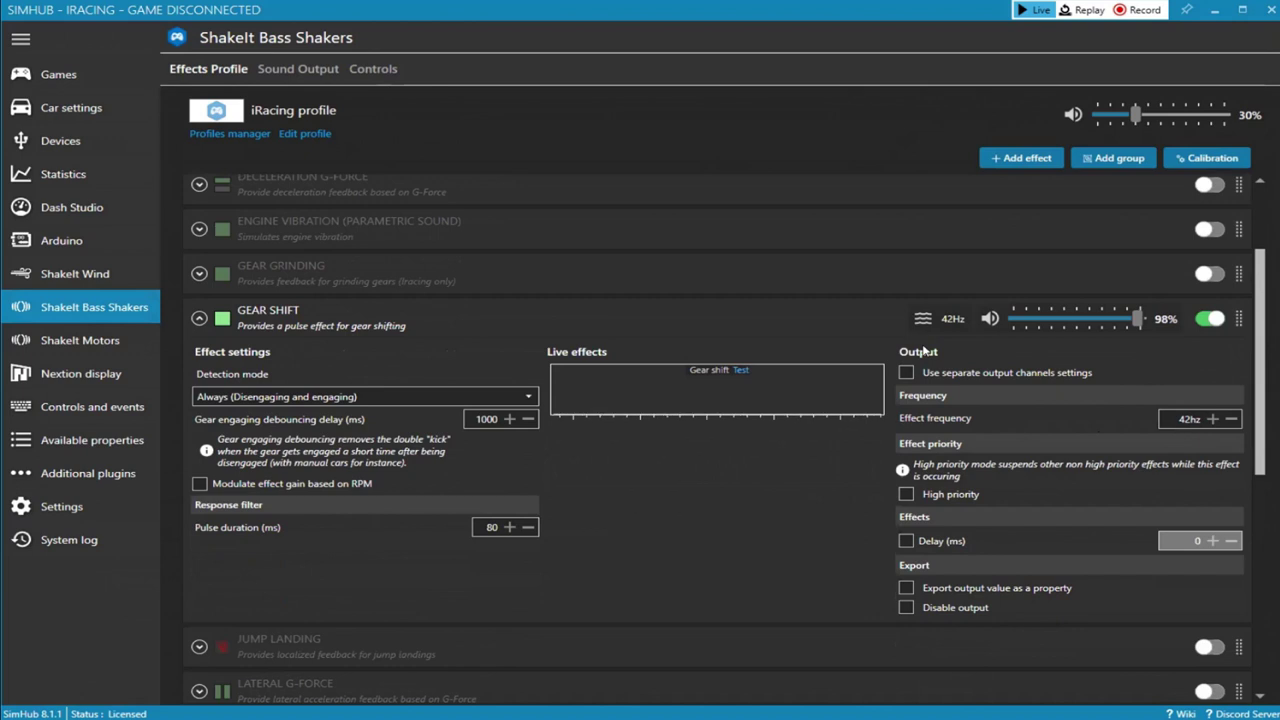
pyautogui.click(198, 319)
pyautogui.scroll(-3, 409, 443)
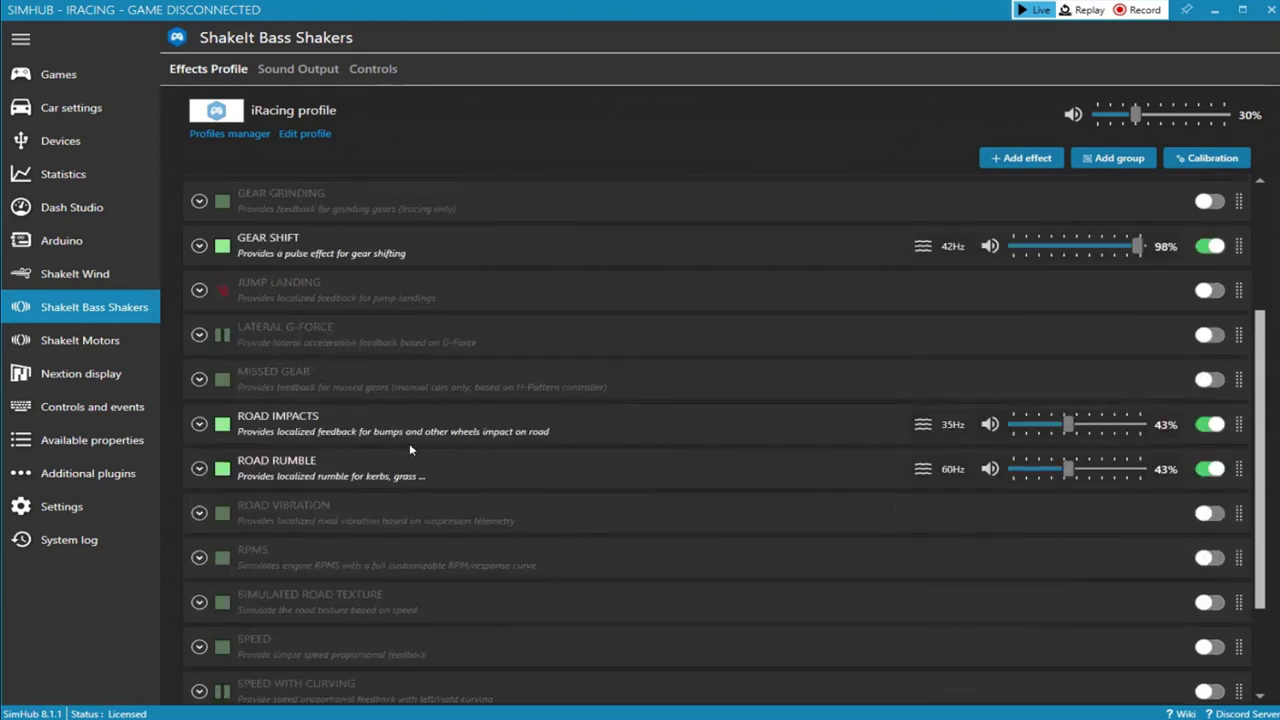
# Open the Road Impacts effect's settings and lower its response filter gamma factor to 0.50.
pyautogui.click(199, 351)
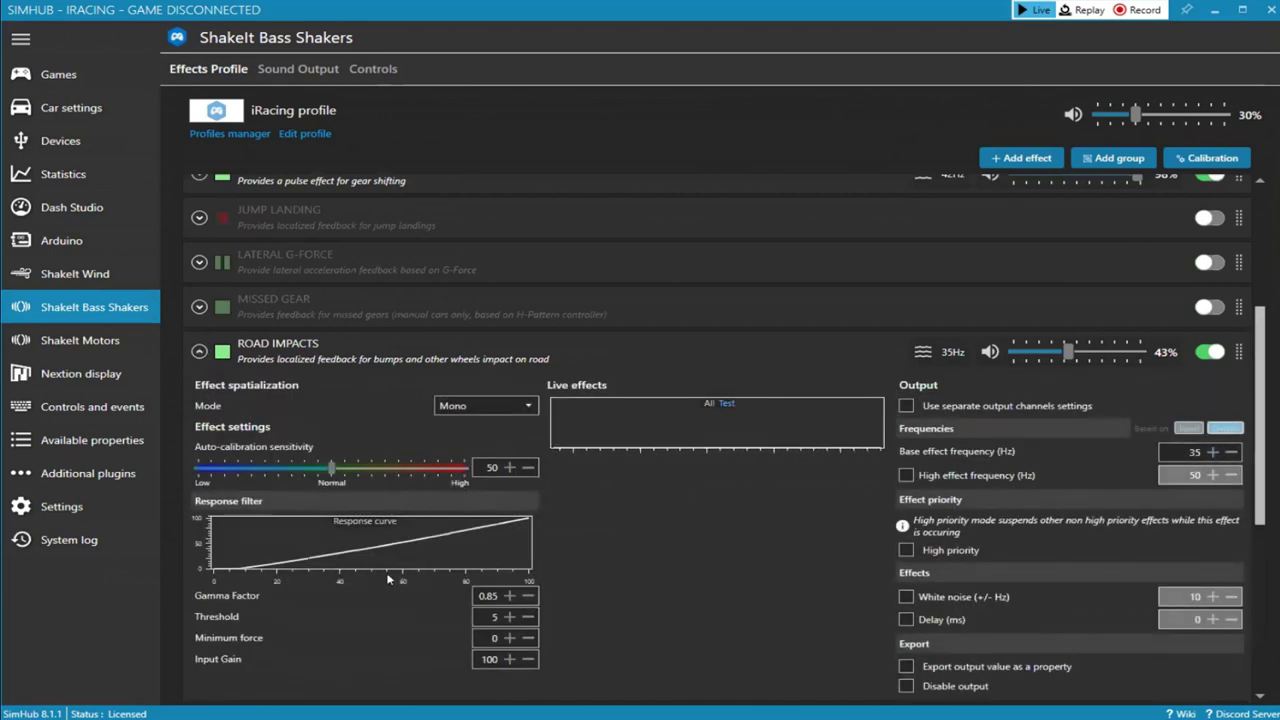
pyautogui.scroll(-2, 388, 578)
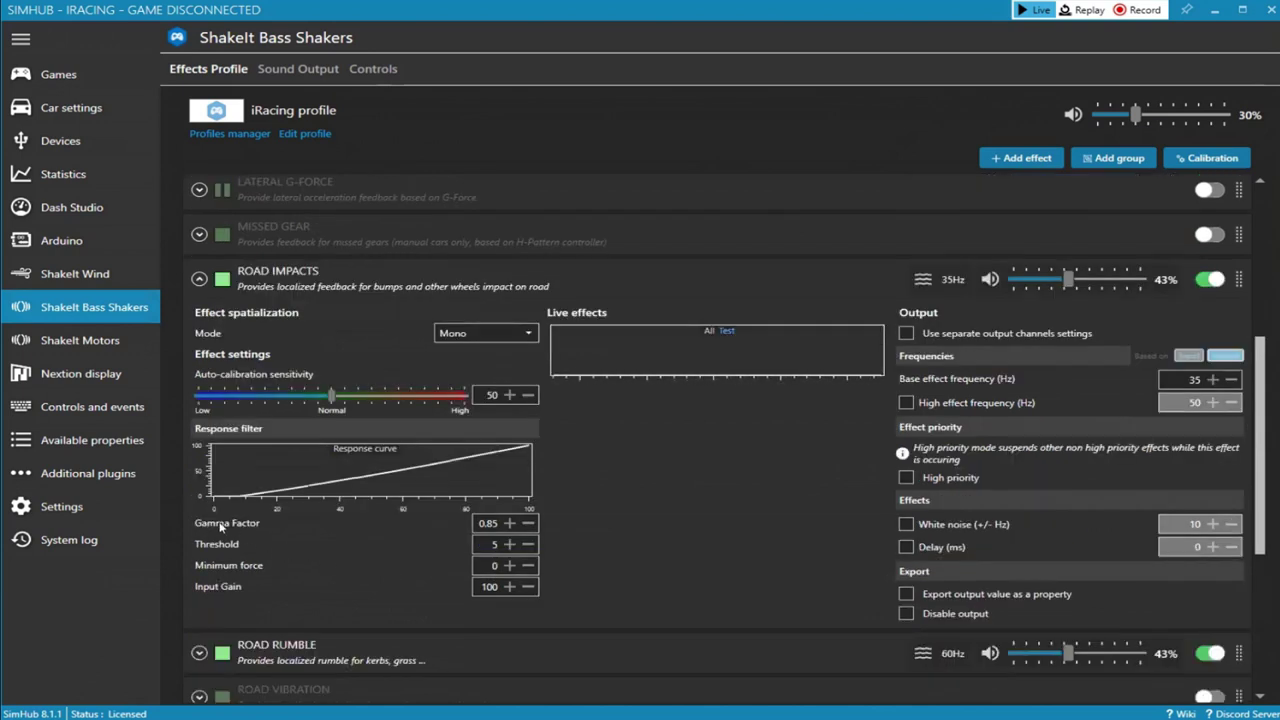
pyautogui.click(509, 523)
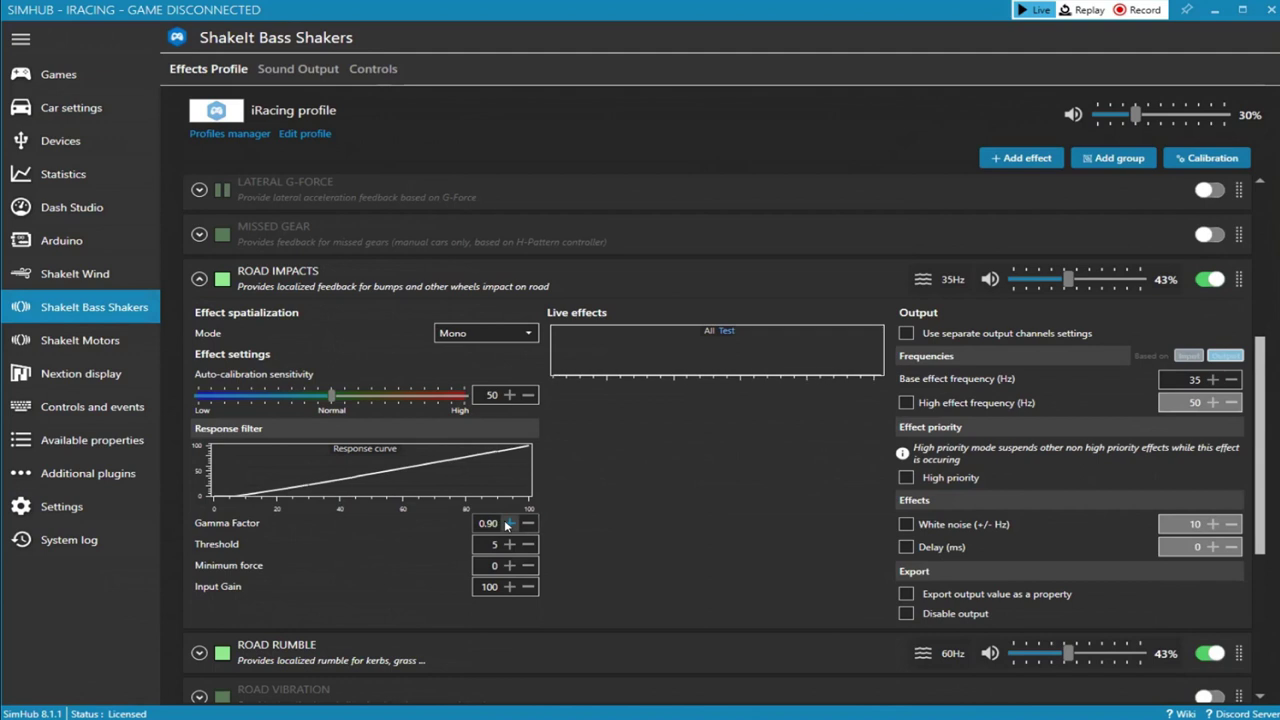
pyautogui.click(528, 523)
pyautogui.click(528, 523)
pyautogui.click(528, 523)
pyautogui.click(528, 523)
pyautogui.click(528, 523)
pyautogui.click(528, 523)
pyautogui.click(528, 523)
pyautogui.click(528, 523)
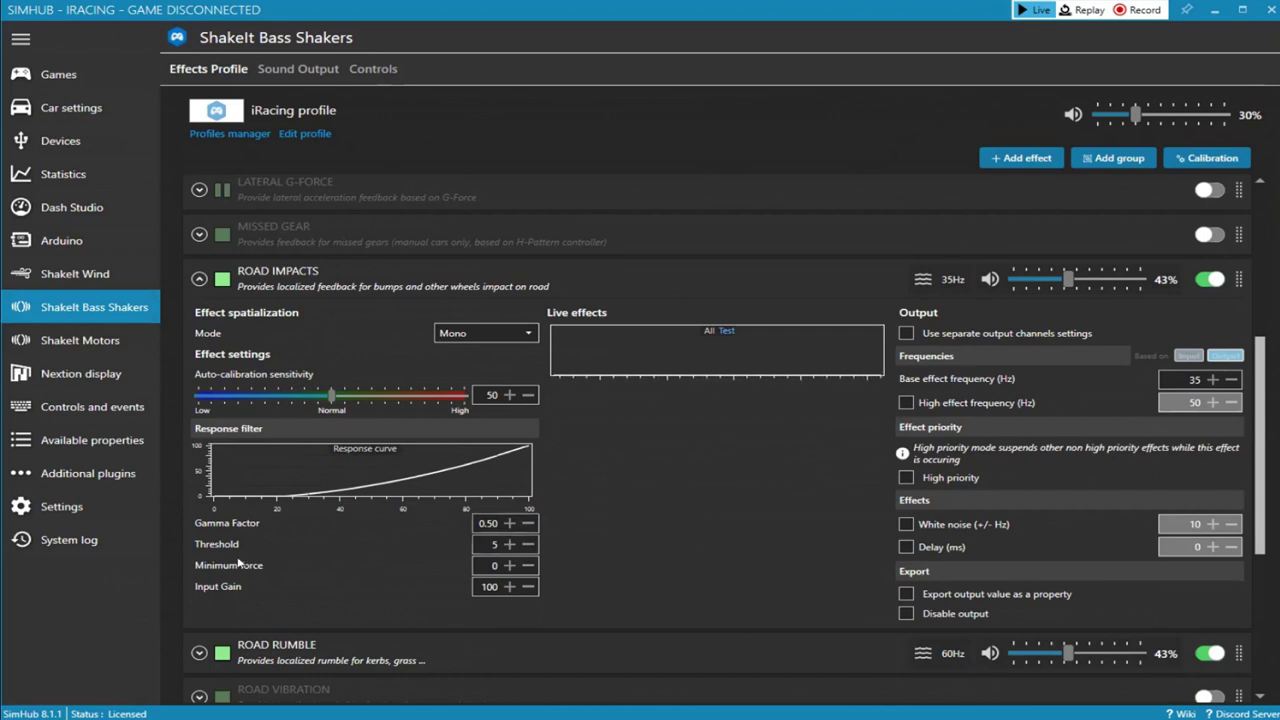
# Try lower and higher gamma factors on the Road Impacts response curve, ending at 1.00.
pyautogui.click(528, 523)
pyautogui.click(528, 523)
pyautogui.click(509, 523)
pyautogui.click(509, 523)
pyautogui.click(509, 523)
pyautogui.click(509, 523)
pyautogui.click(509, 523)
pyautogui.click(509, 523)
pyautogui.click(505, 521)
pyautogui.click(505, 521)
pyautogui.click(505, 521)
pyautogui.click(505, 521)
pyautogui.click(505, 521)
pyautogui.click(505, 521)
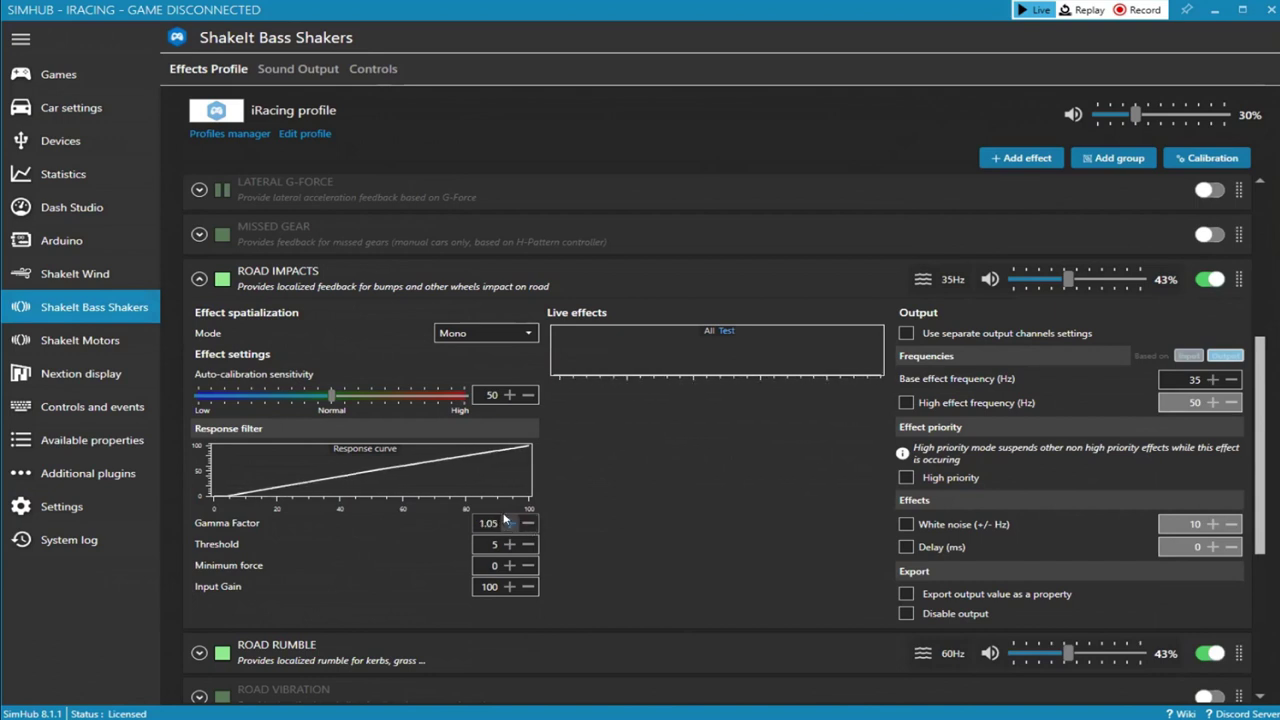
pyautogui.click(505, 521)
pyautogui.click(528, 523)
pyautogui.click(528, 523)
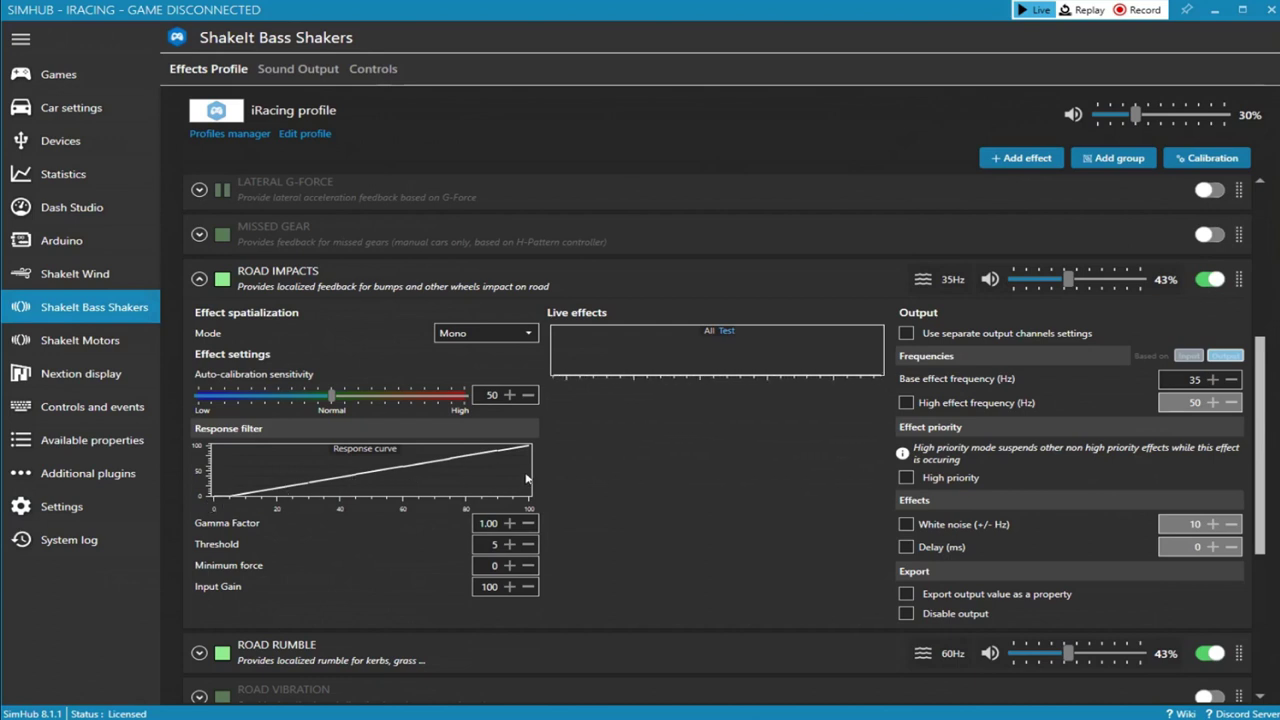
# Set the Road Impacts gamma factor to 0.85 and its volume to 45%, and collapse the effect.
pyautogui.click(528, 524)
pyautogui.click(528, 524)
pyautogui.click(528, 524)
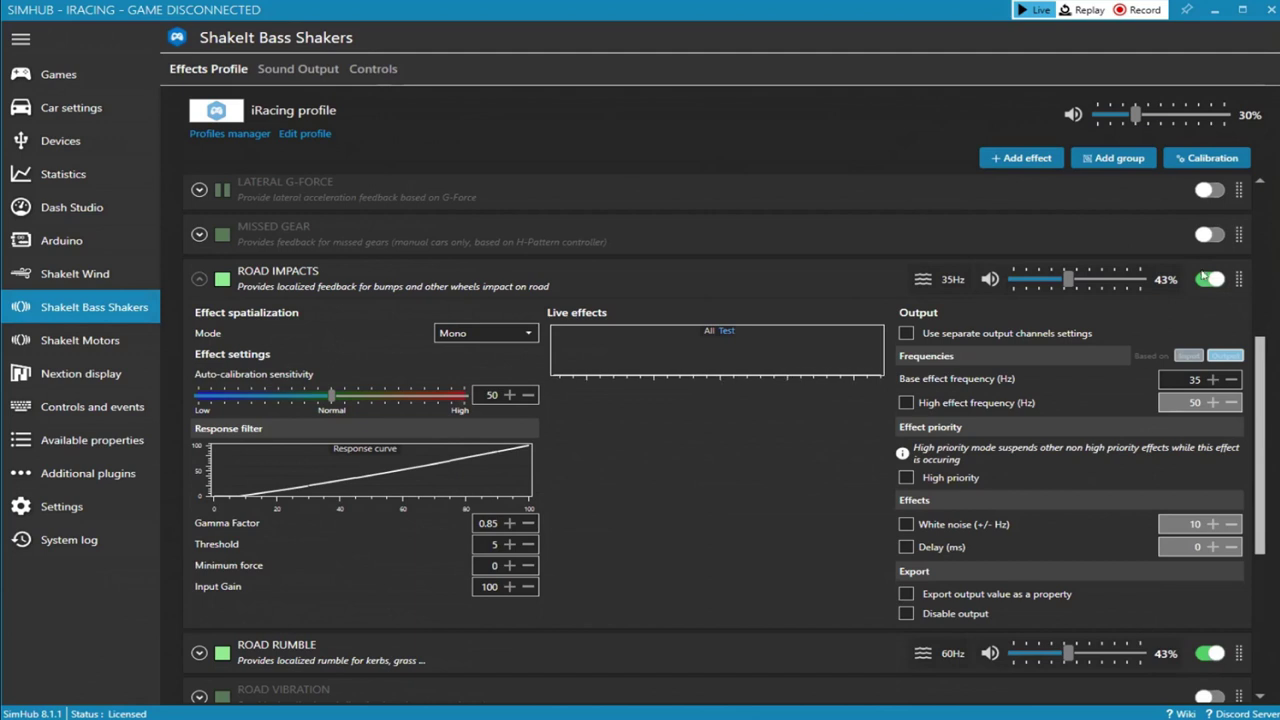
pyautogui.moveTo(1066, 284); pyautogui.dragTo(1069, 282)
pyautogui.click(200, 280)
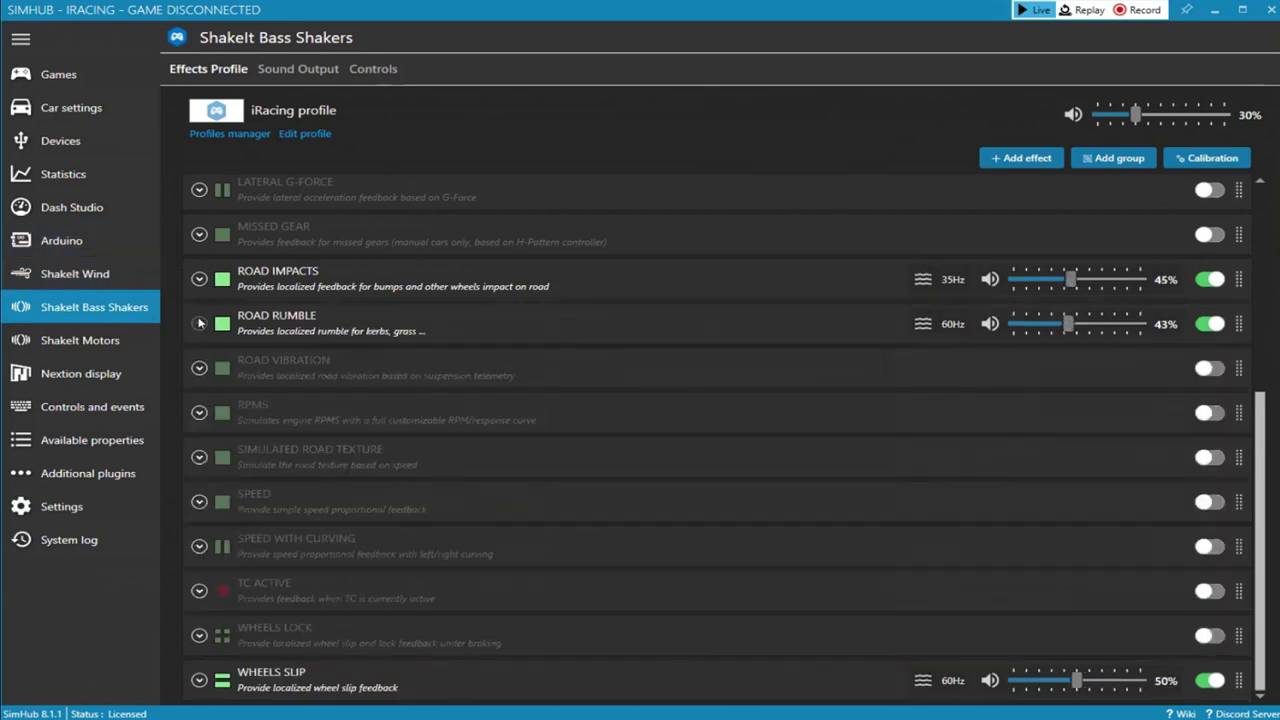
# Check the Road Rumble effect's settings, set the Road Rumble and Road Impacts volumes to 42%, and collapse the effect.
pyautogui.click(199, 323)
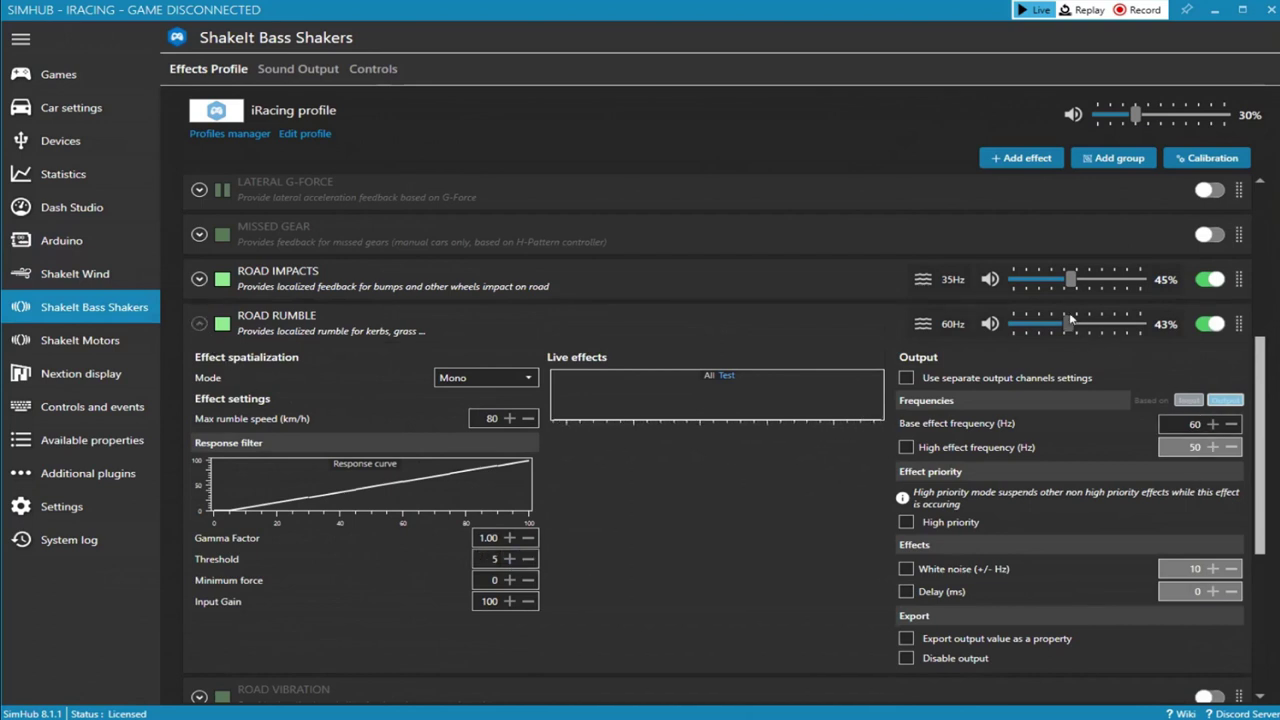
pyautogui.moveTo(1070, 327); pyautogui.dragTo(1067, 285)
pyautogui.click(199, 325)
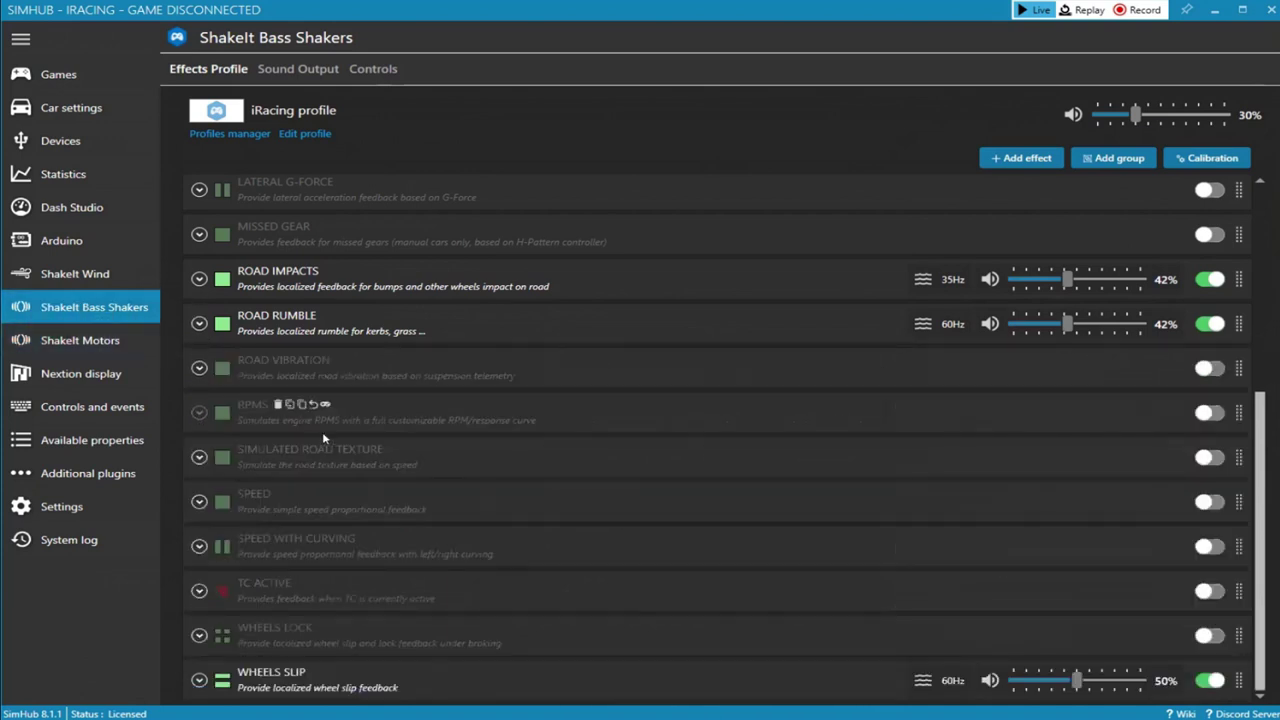
# Examine the Wheels Slip effect's front/rear mode, response filter and frequency settings, and collapse the effect.
pyautogui.click(199, 680)
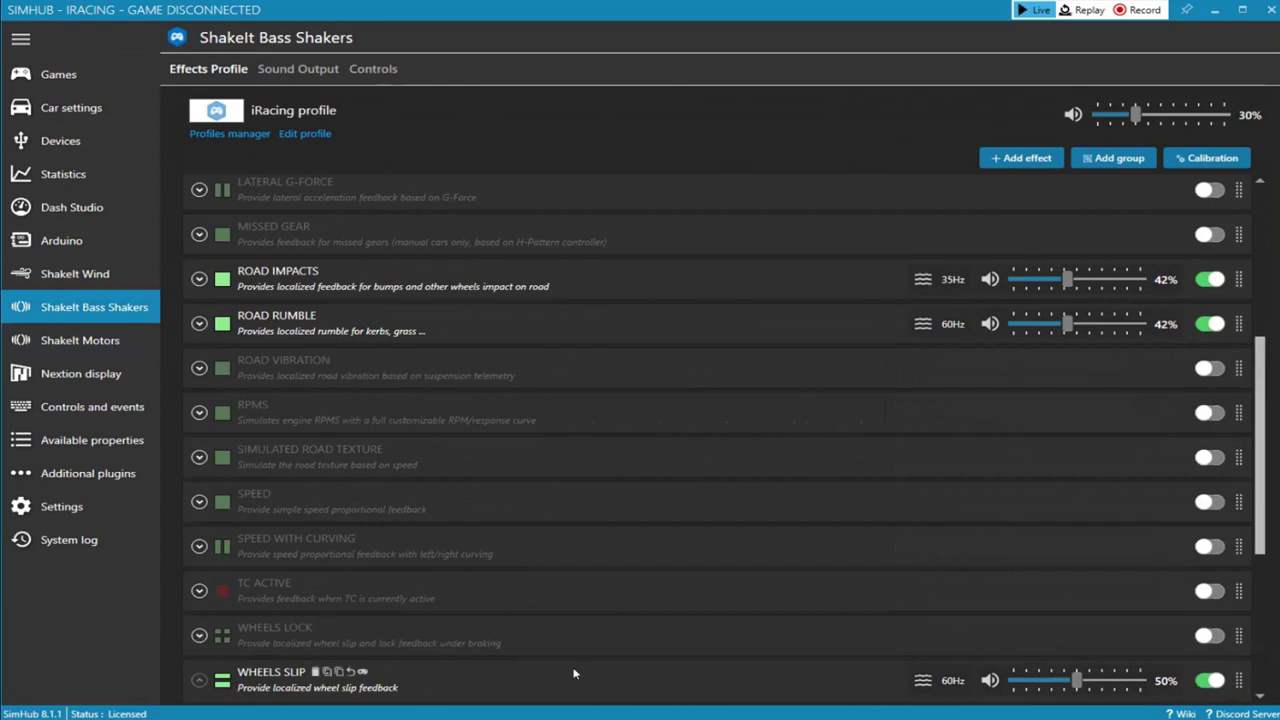
pyautogui.scroll(-5, 781, 600)
pyautogui.scroll(-1, 780, 604)
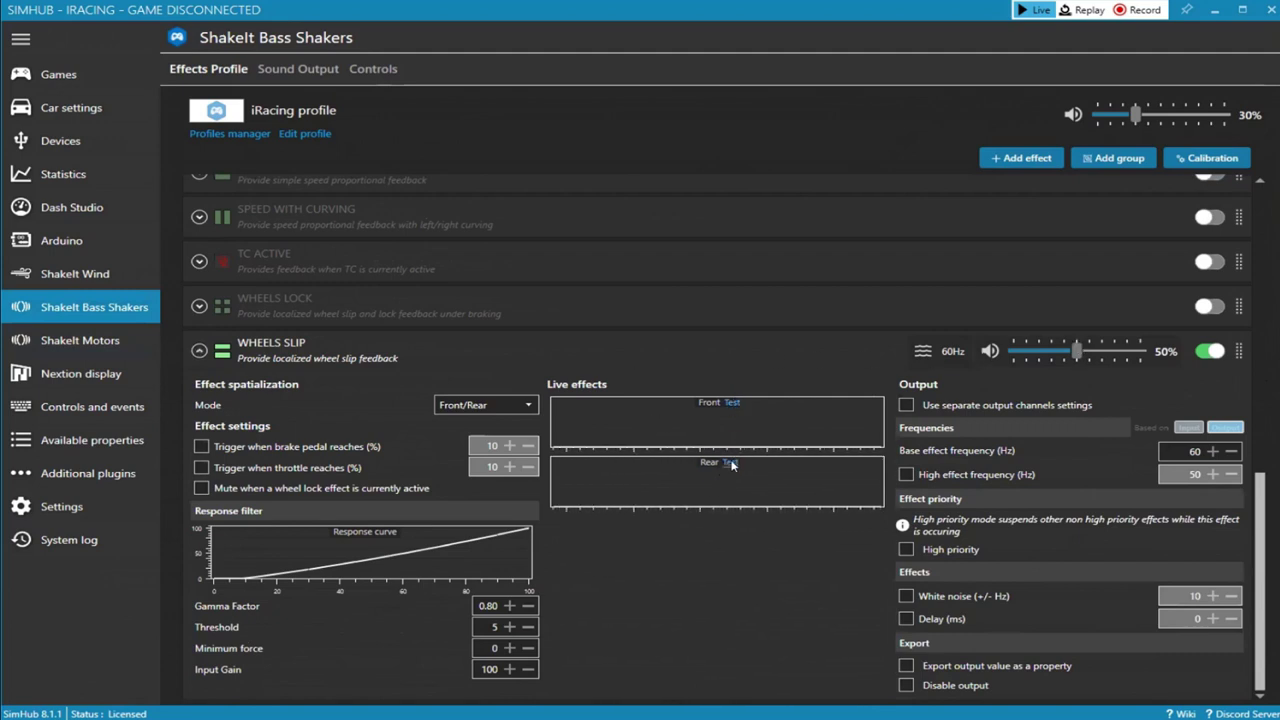
pyautogui.moveTo(693, 282)
pyautogui.click(199, 351)
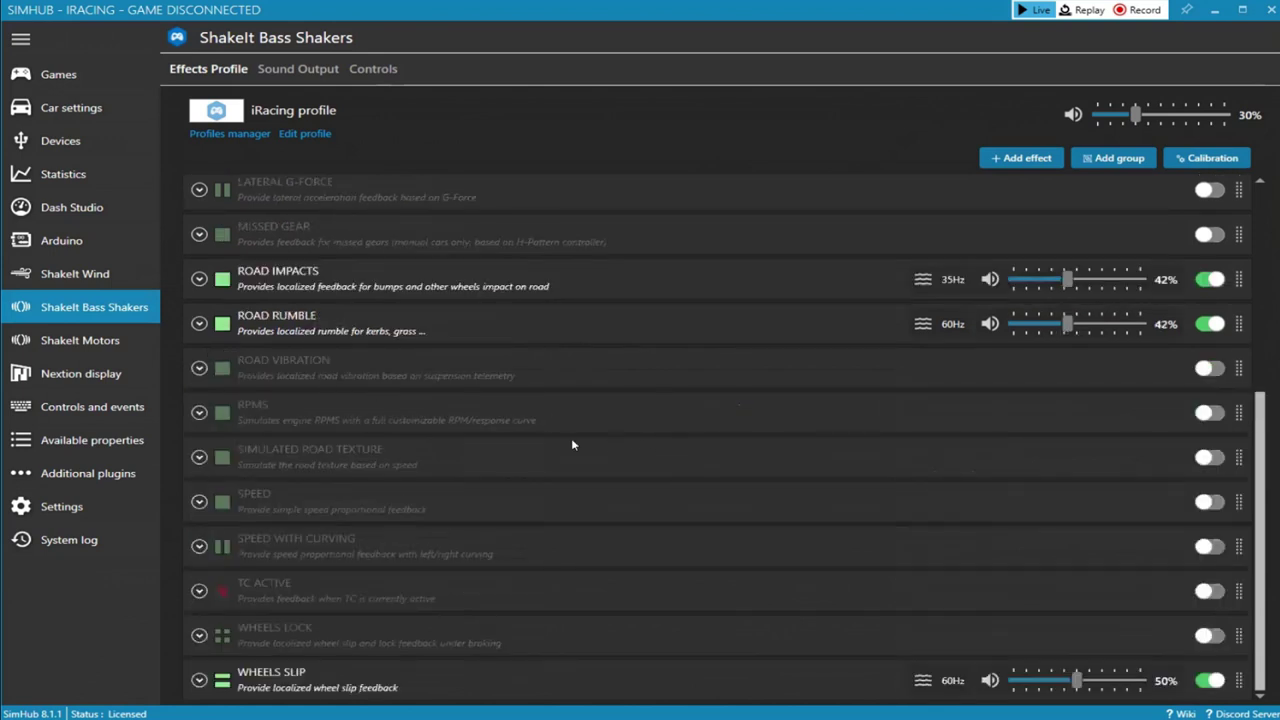
# Review the whole effects list of the iRacing profile, checking which effects are enabled and their frequencies and volumes.
pyautogui.moveTo(567, 445)
pyautogui.moveTo(620, 487)
pyautogui.scroll(3, 690, 402)
pyautogui.scroll(5, 664, 396)
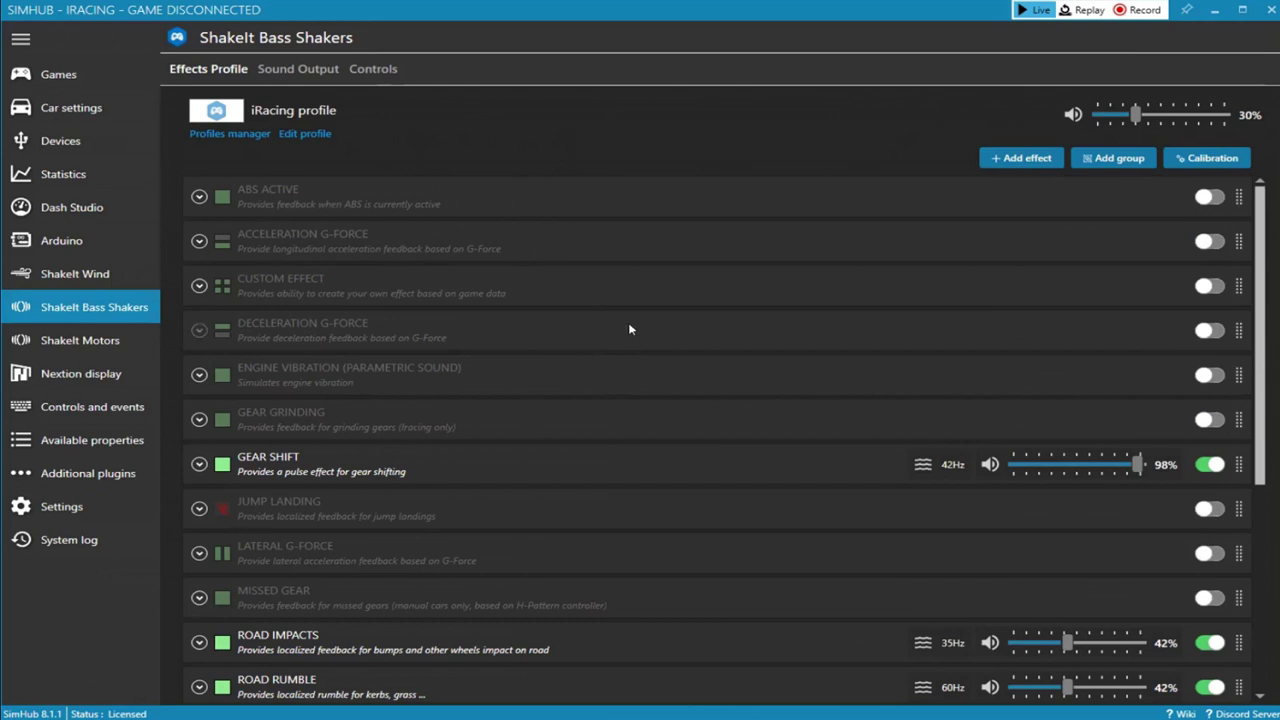
pyautogui.moveTo(660, 287)
pyautogui.scroll(-2, 766, 378)
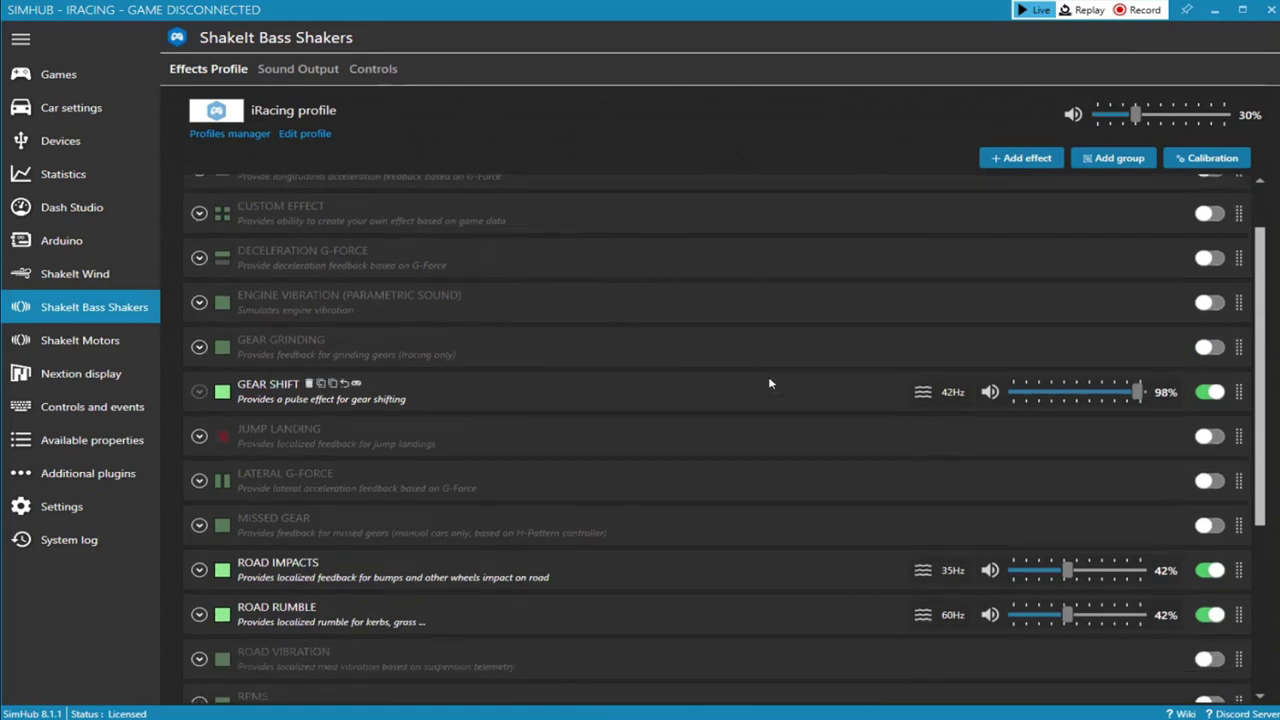
pyautogui.scroll(-8, 770, 385)
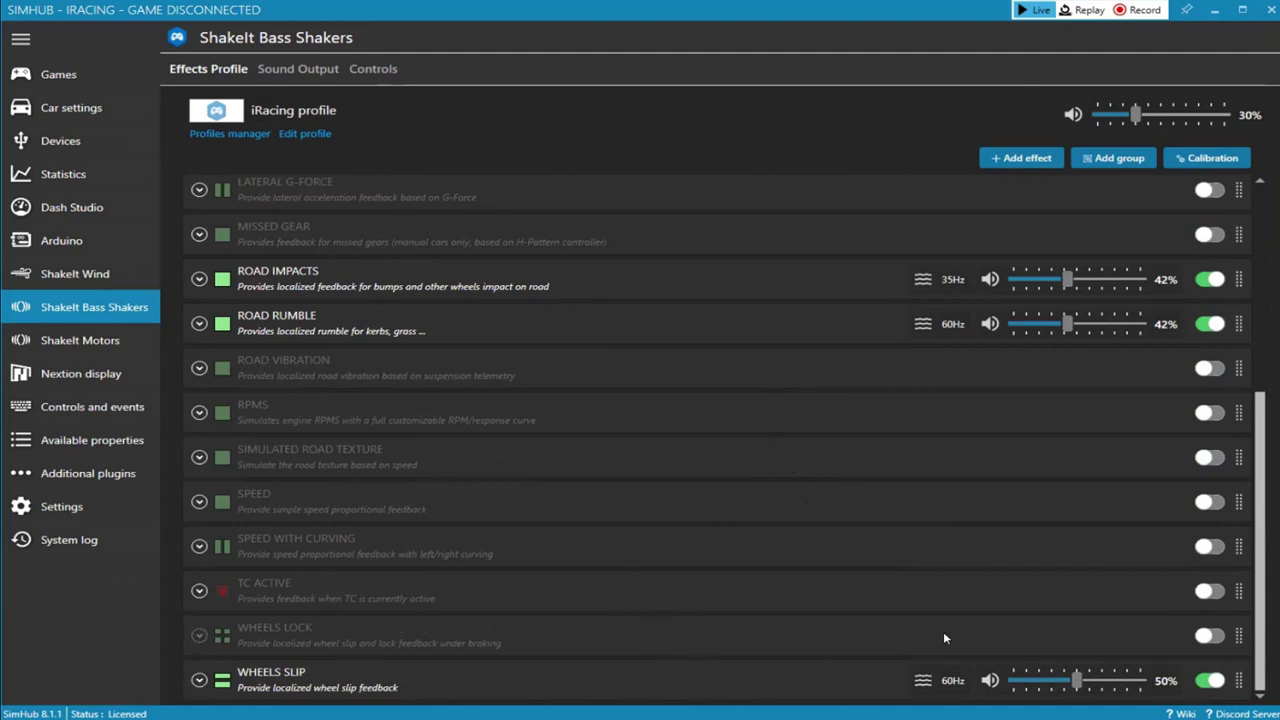
pyautogui.moveTo(942, 633)
pyautogui.scroll(5, 830, 520)
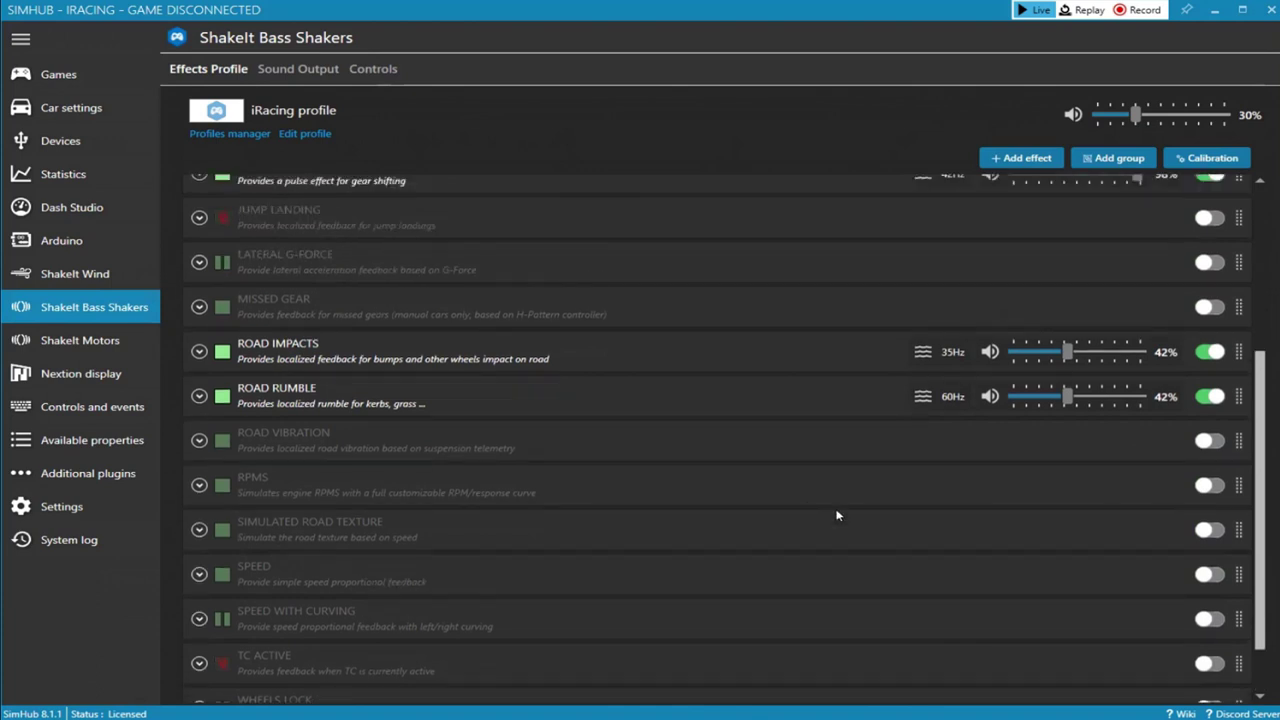
pyautogui.scroll(2, 820, 522)
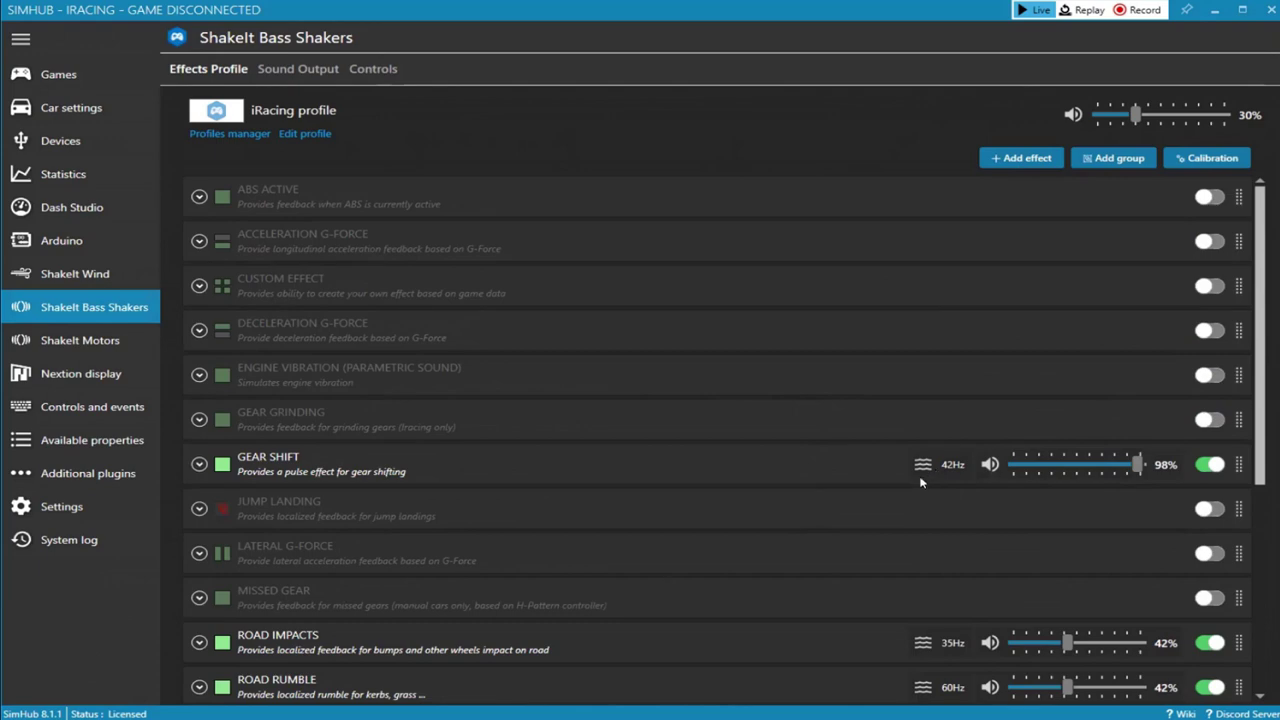
pyautogui.scroll(-2, 450, 500)
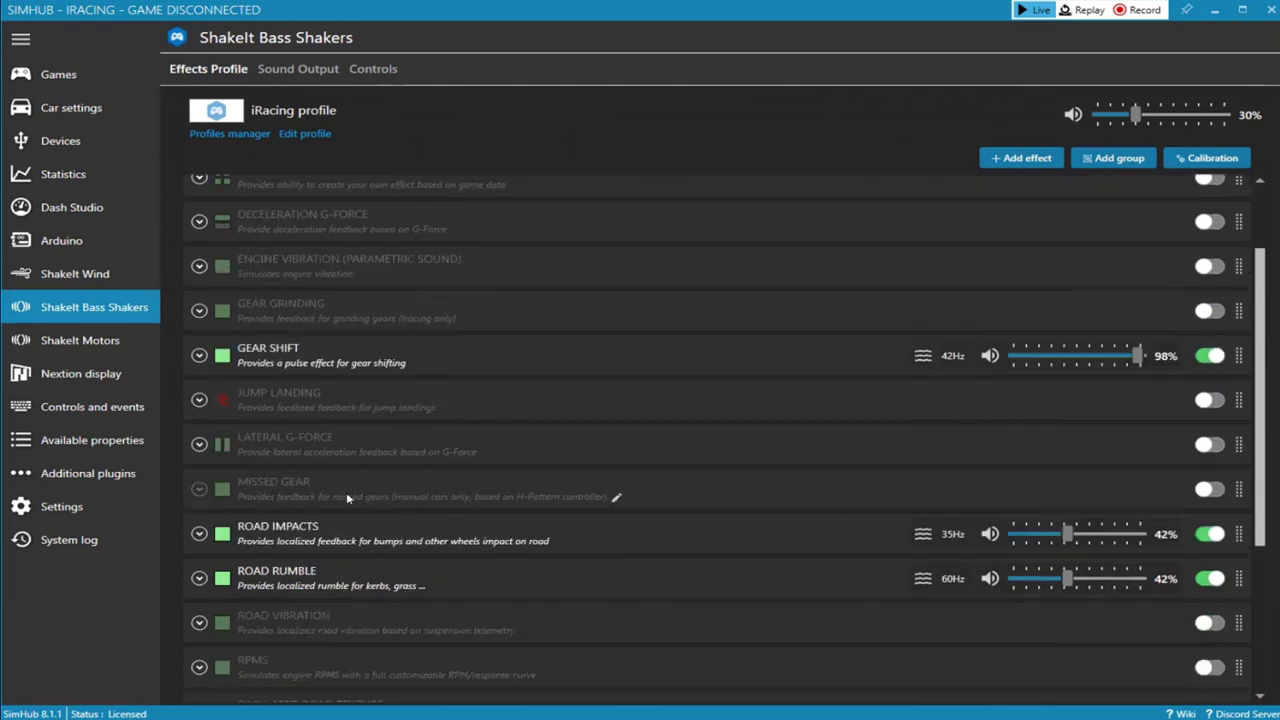
# Reopen the Road Impacts settings to check its sensitivity and response filter values, and collapse the effect.
pyautogui.click(200, 534)
pyautogui.scroll(-2, 539, 548)
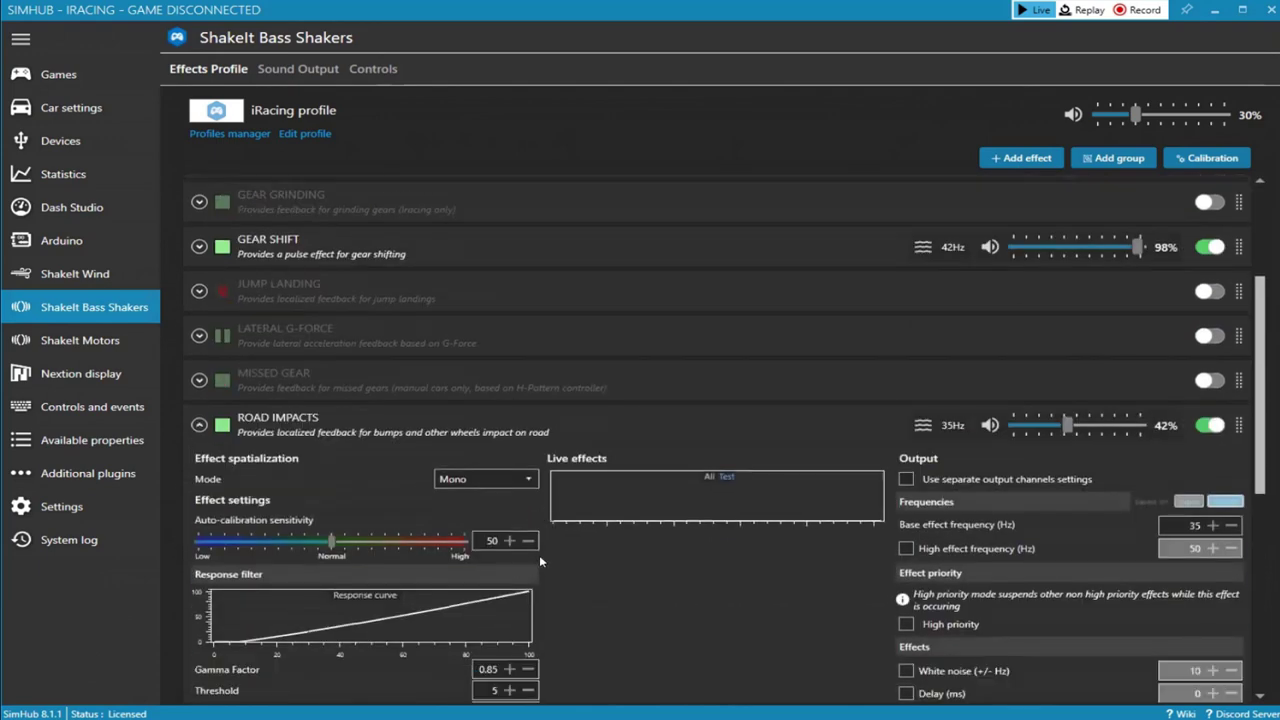
pyautogui.scroll(-1, 528, 561)
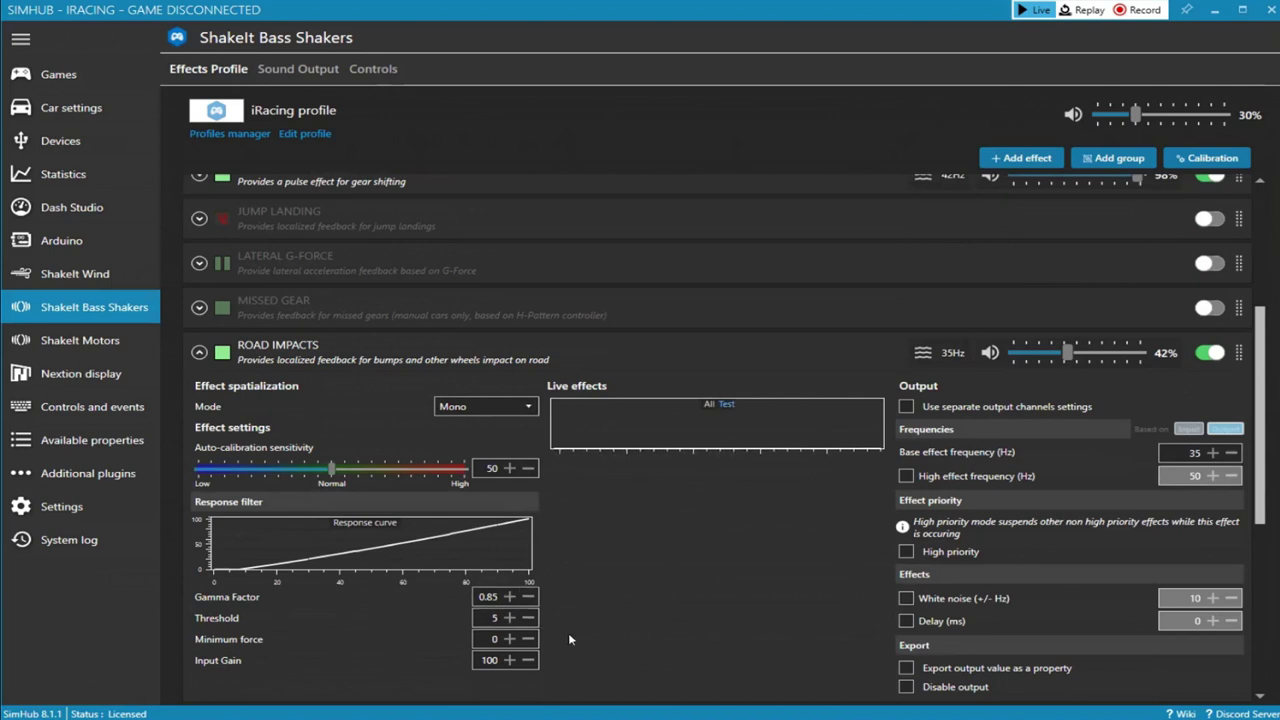
pyautogui.scroll(-2, 620, 570)
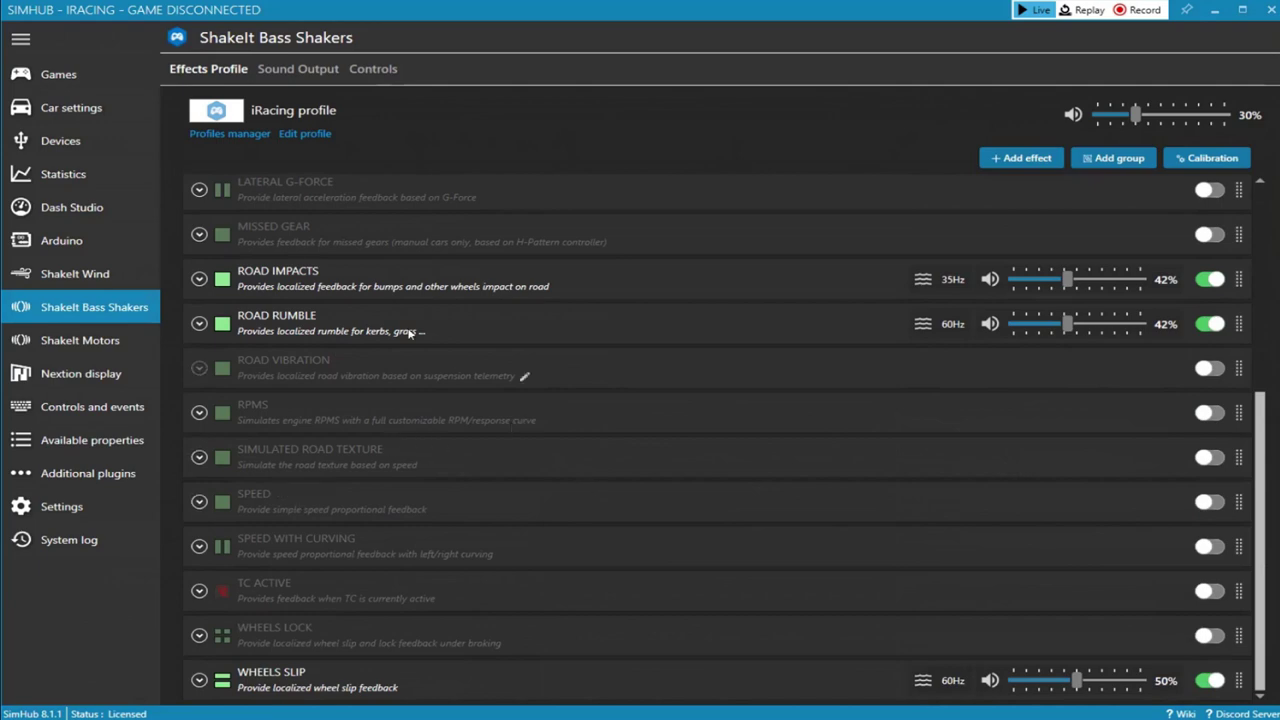
# Return to the games page, switch to the iRacing app and open the Go Racing series list.
pyautogui.click(48, 78)
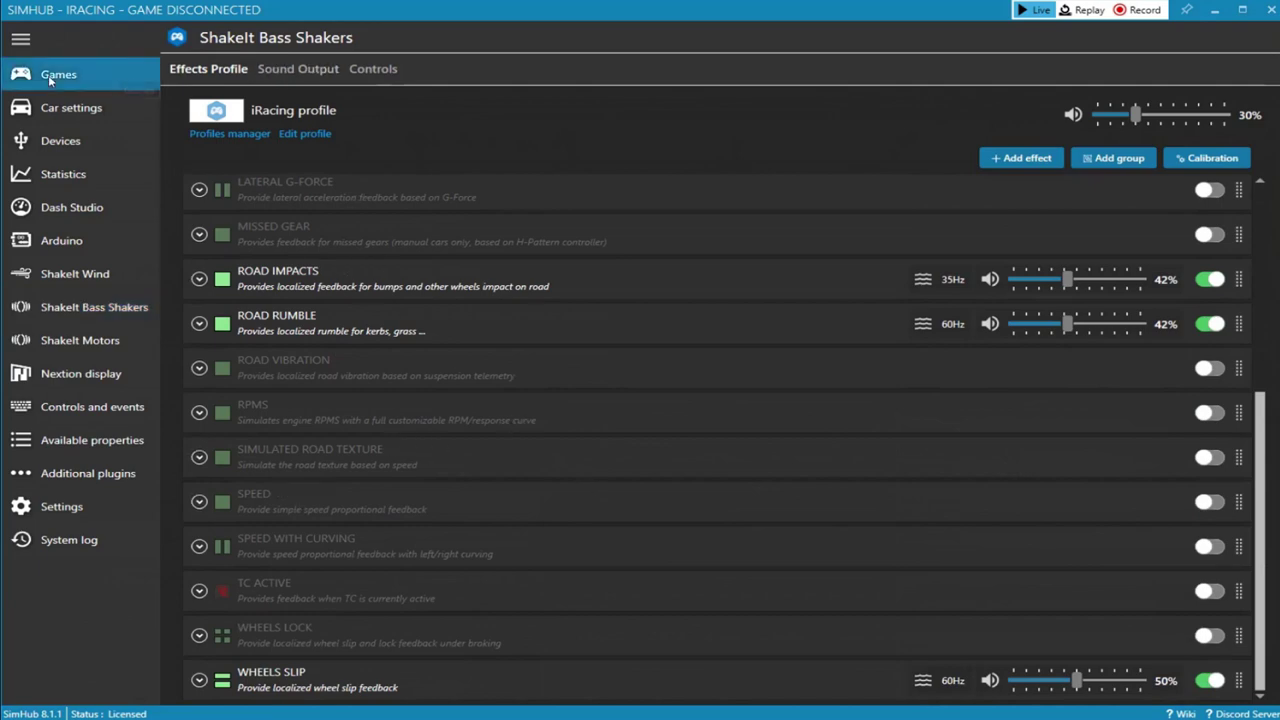
pyautogui.moveTo(916, 272)
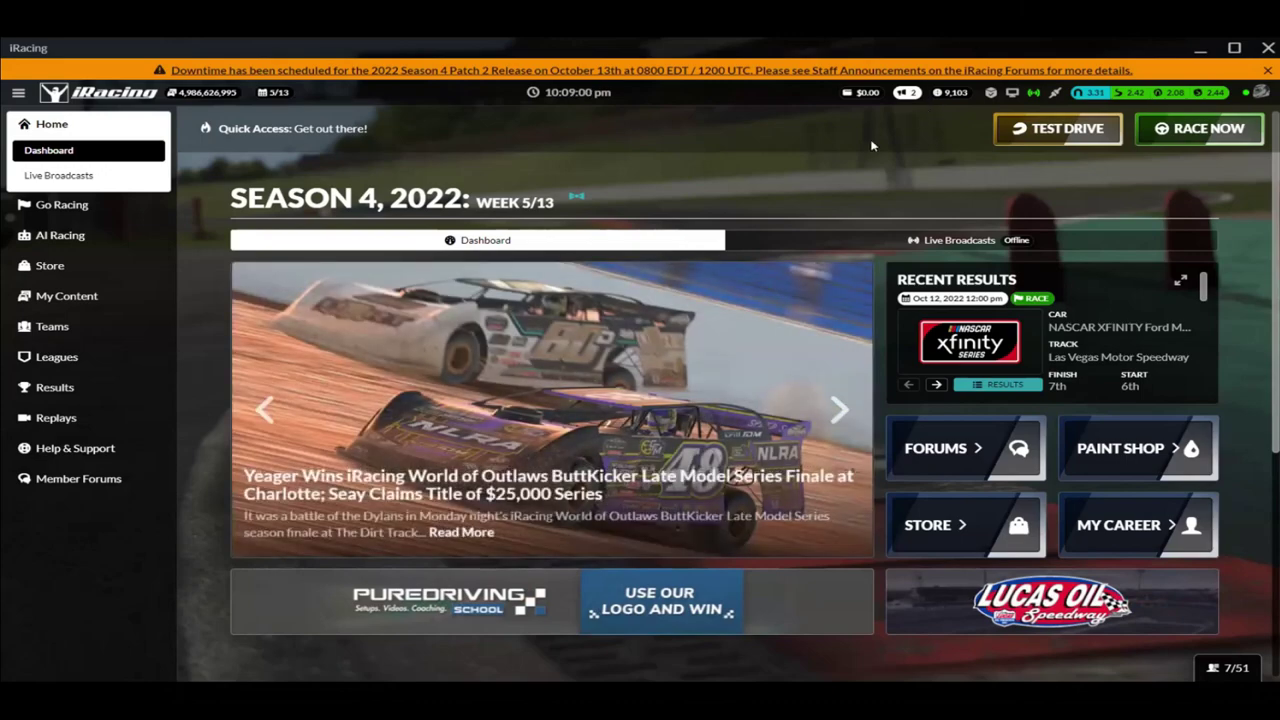
pyautogui.click(62, 205)
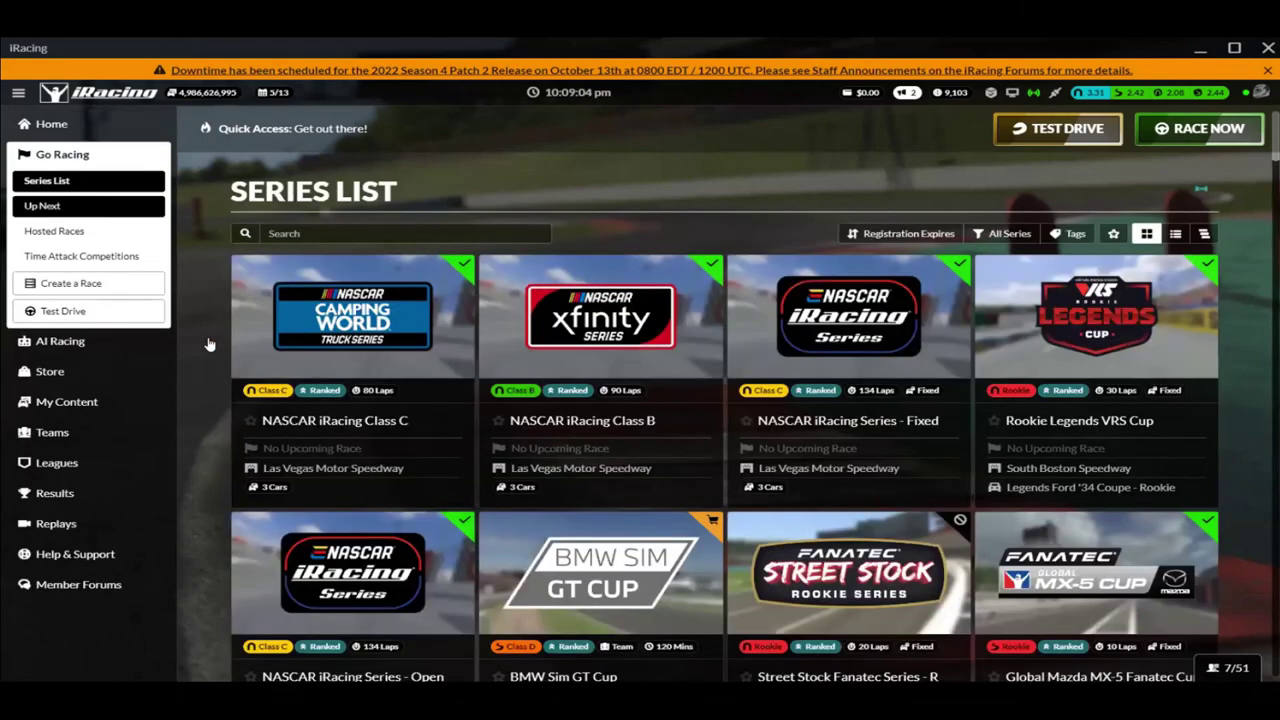